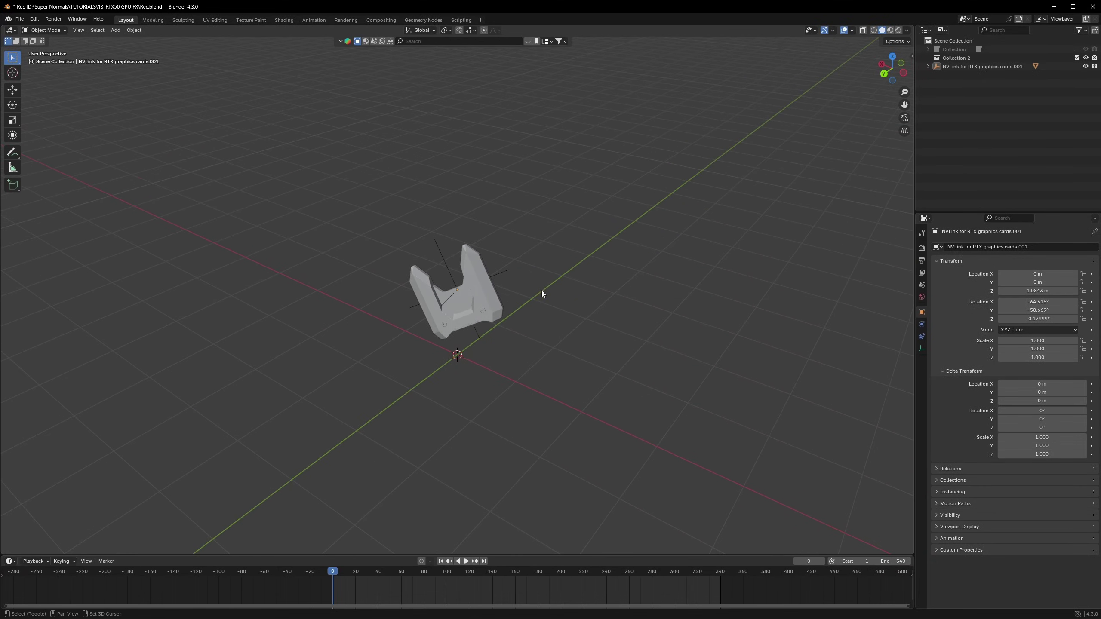
- Add a mesh plane at the world origin beneath the NVLink model
{"action": "key", "text": "shift+a"}
{"action": "mouse_move", "coordinate": [530, 291]}
{"action": "left_click", "coordinate": [581, 292]}
{"action": "middle_click_drag", "start_coordinate": [511, 329], "coordinate": [542, 329]}
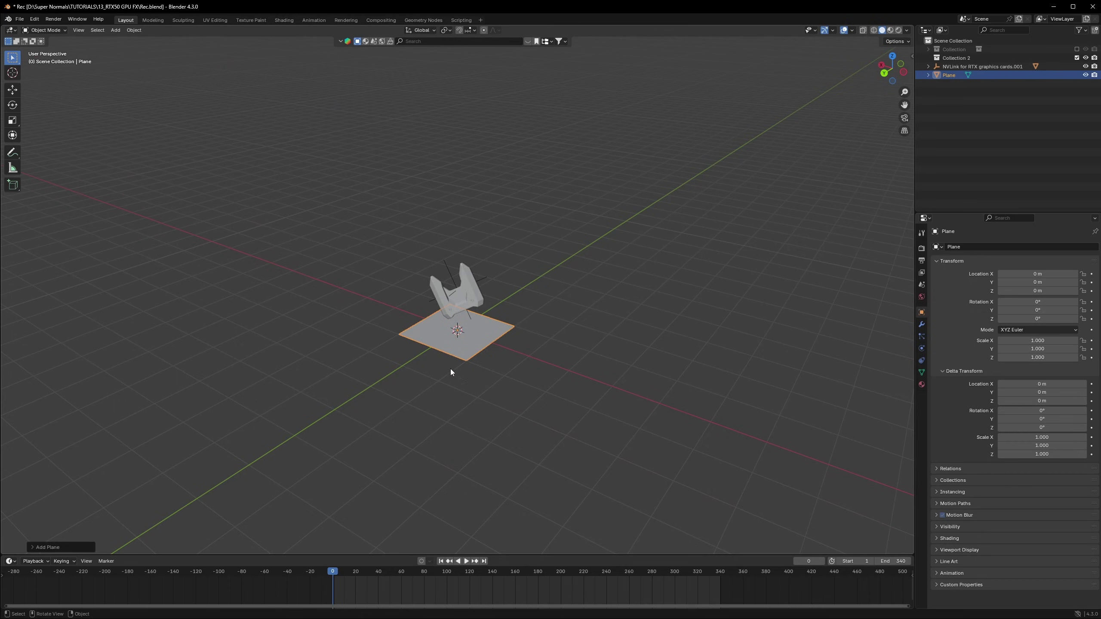
- Set the plane's X and Y dimensions to 30 m and save the file
{"action": "key", "text": "n"}
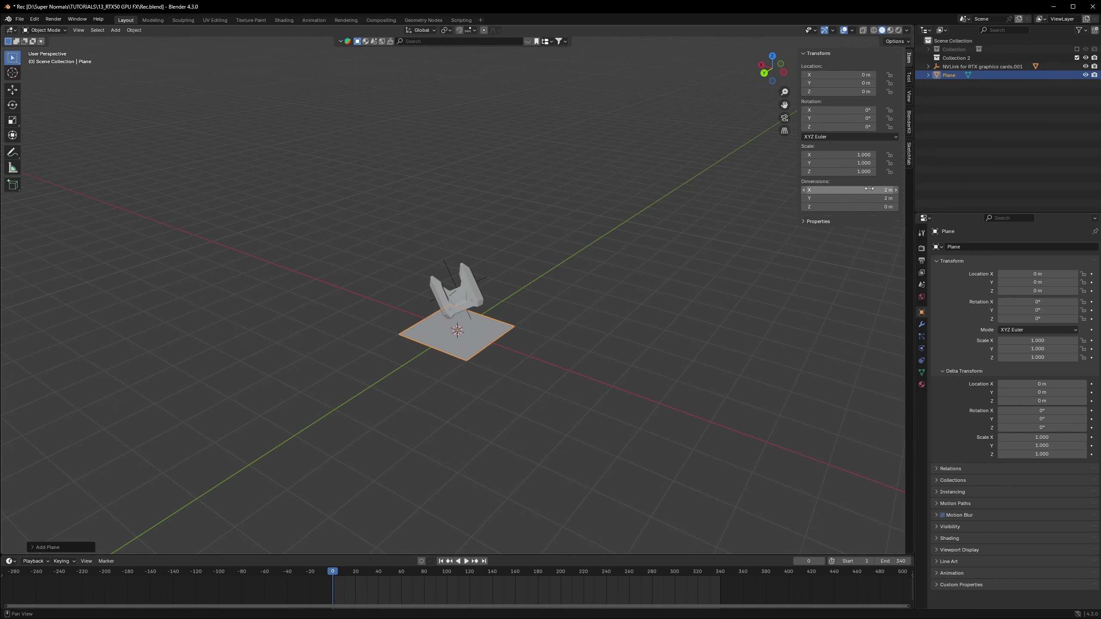
{"action": "left_click_drag", "start_coordinate": [869, 189], "coordinate": [869, 199]}
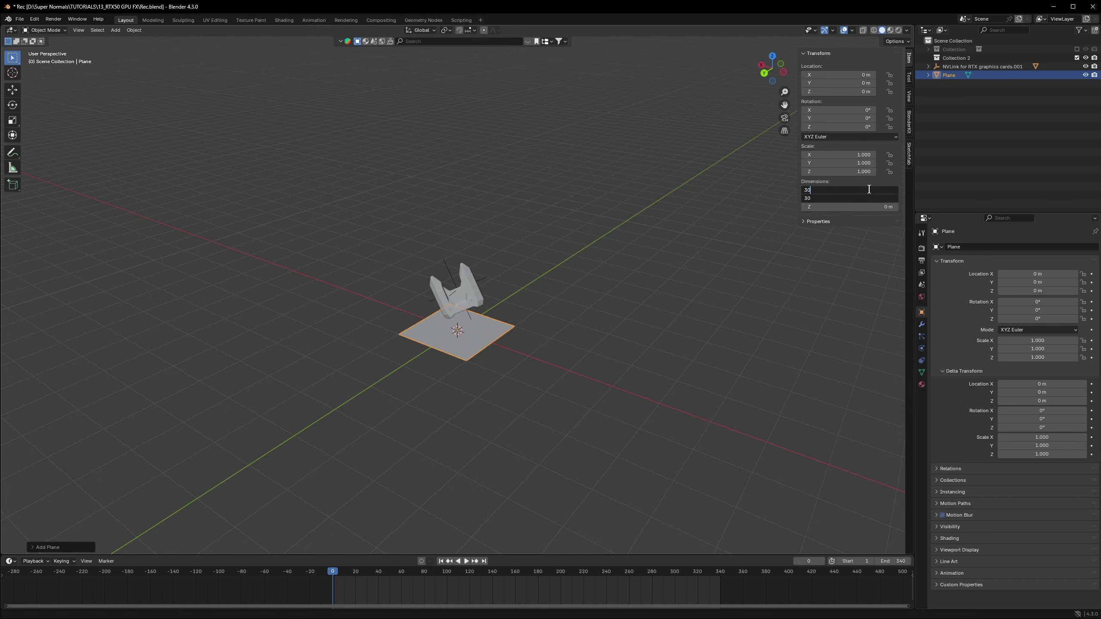
{"action": "key", "text": "Return"}
{"action": "scroll", "coordinate": [525, 323], "scroll_direction": "down", "scroll_amount": 5}
{"action": "key", "text": "ctrl+s"}
{"action": "middle_click_drag", "start_coordinate": [518, 326], "coordinate": [404, 299]}
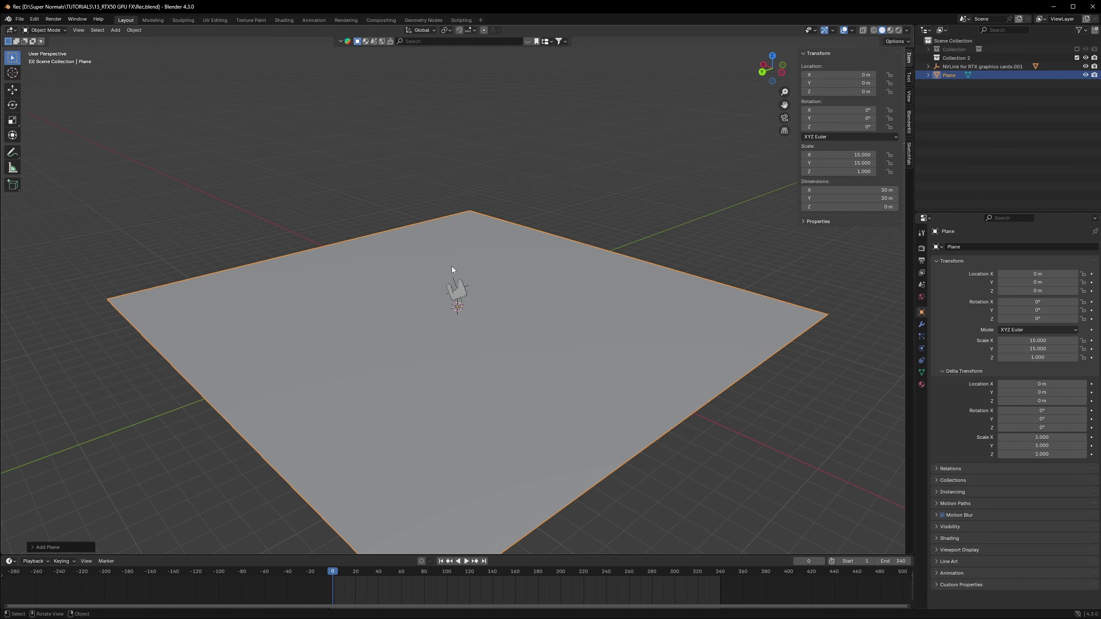
{"action": "middle_click_drag", "start_coordinate": [410, 341], "coordinate": [425, 343]}
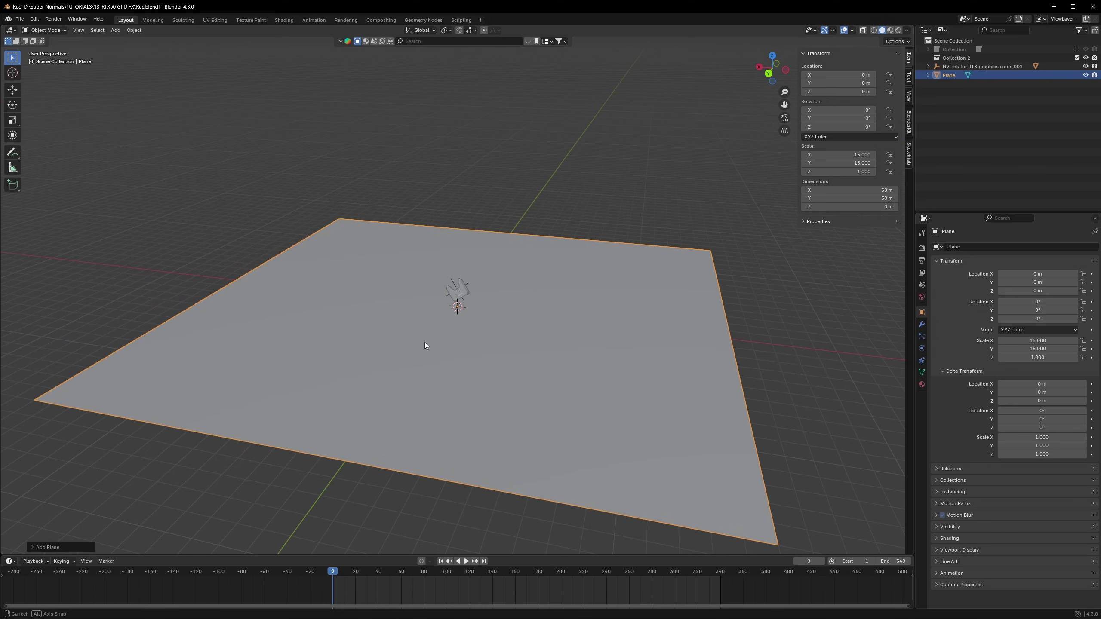
{"action": "left_click_drag", "start_coordinate": [623, 198], "coordinate": [512, 273]}
{"action": "left_click_drag", "start_coordinate": [580, 189], "coordinate": [542, 336]}
- Move the NVLink model's parent empty above the plane's near edge, to about Y 13.3 m and Z 7.35 m
{"action": "left_click", "coordinate": [465, 285]}
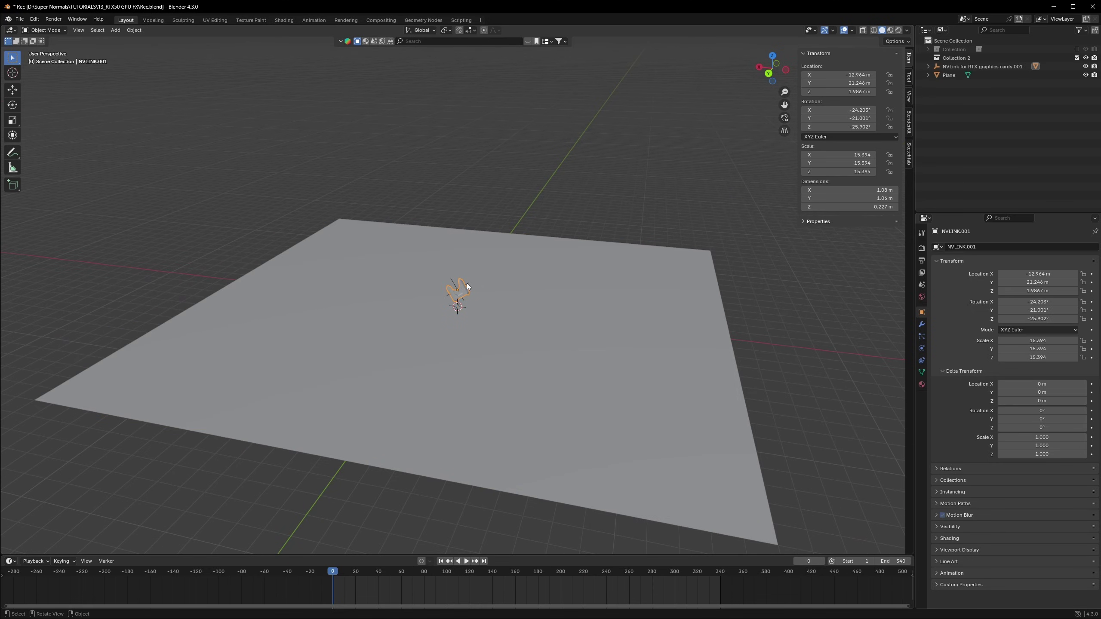
{"action": "left_click", "coordinate": [467, 285]}
{"action": "scroll", "coordinate": [455, 300], "scroll_direction": "up", "scroll_amount": 8}
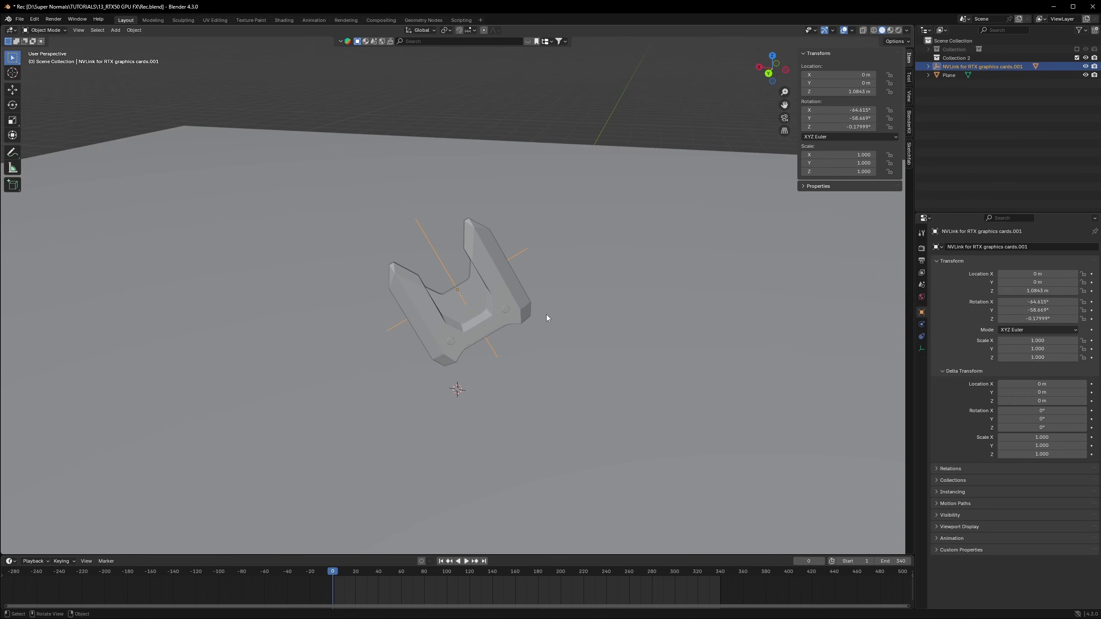
{"action": "scroll", "coordinate": [546, 315], "scroll_direction": "down", "scroll_amount": 5}
{"action": "key", "text": "g"}
{"action": "key", "text": "z"}
{"action": "left_click", "coordinate": [449, 187]}
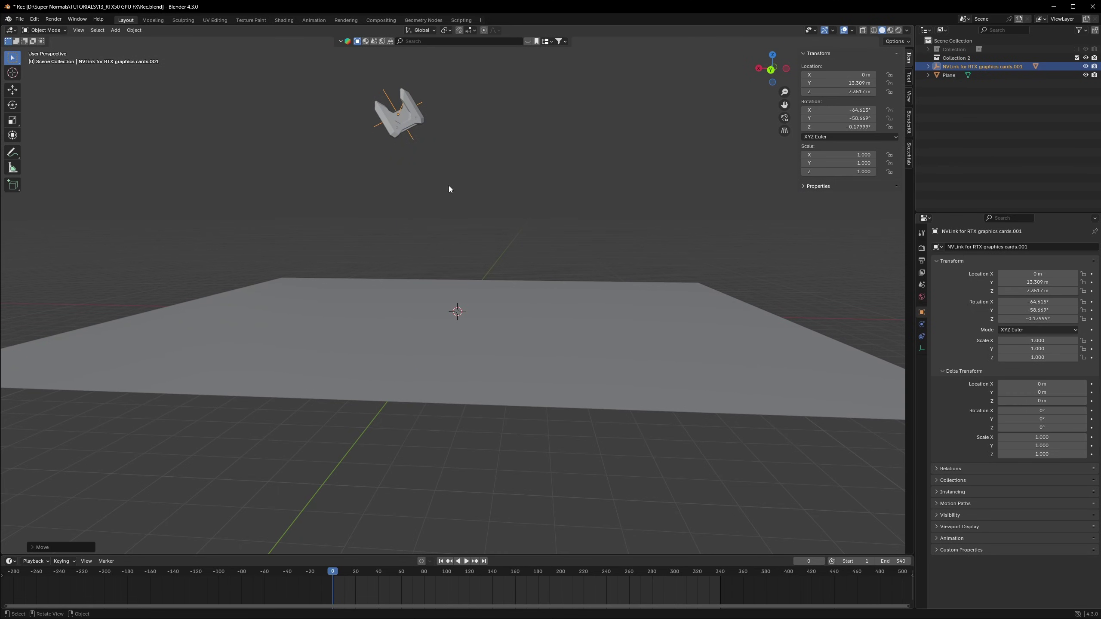
- Lower the NVLink empty slightly to about Z 7.2 m and keyframe its transforms at frame 0
{"action": "key", "text": "g"}
{"action": "key", "text": "z"}
{"action": "left_click", "coordinate": [445, 192]}
{"action": "key", "text": "i"}
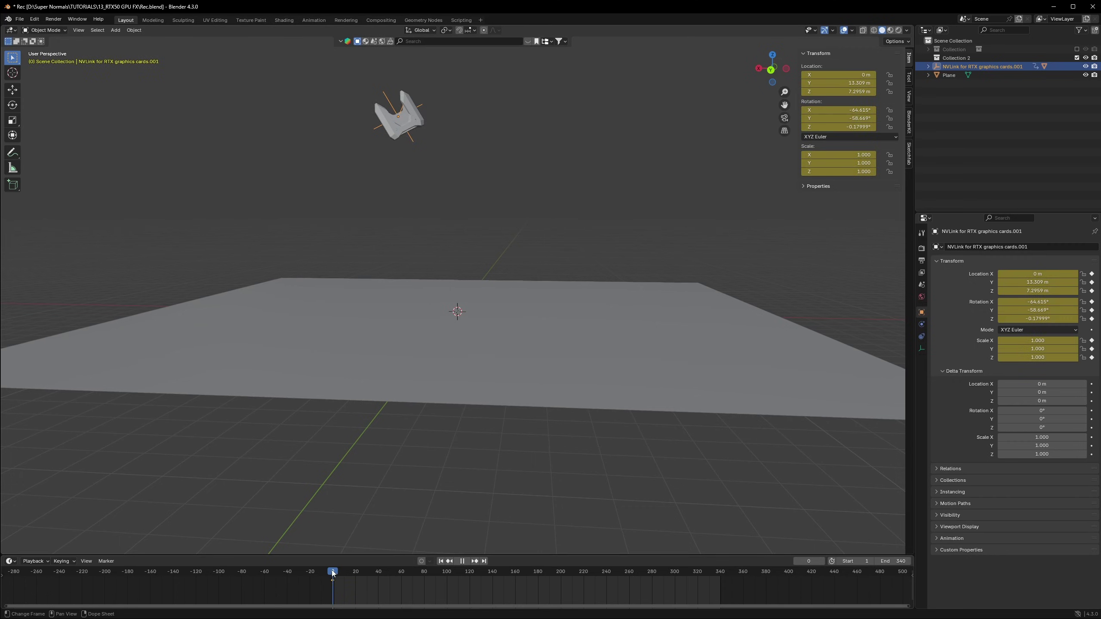
- At frame 20, lower the NVLink empty along Z to about 0.9 m, keyframe it, and save the file
{"action": "left_click_drag", "start_coordinate": [333, 572], "coordinate": [355, 572]}
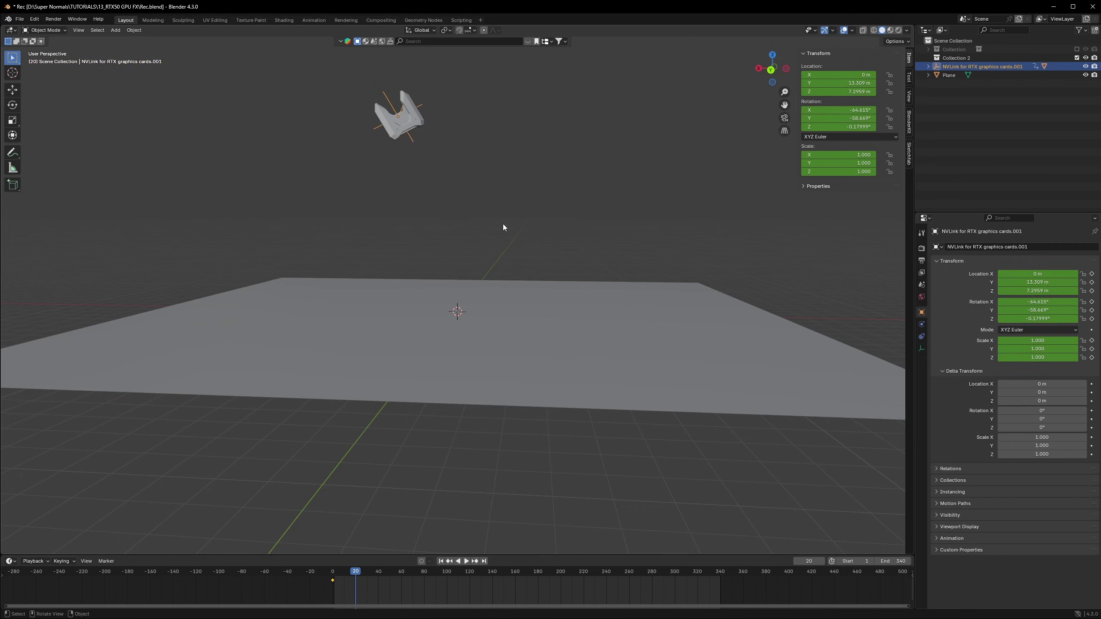
{"action": "key", "text": "g"}
{"action": "key", "text": "z"}
{"action": "left_click", "coordinate": [450, 366]}
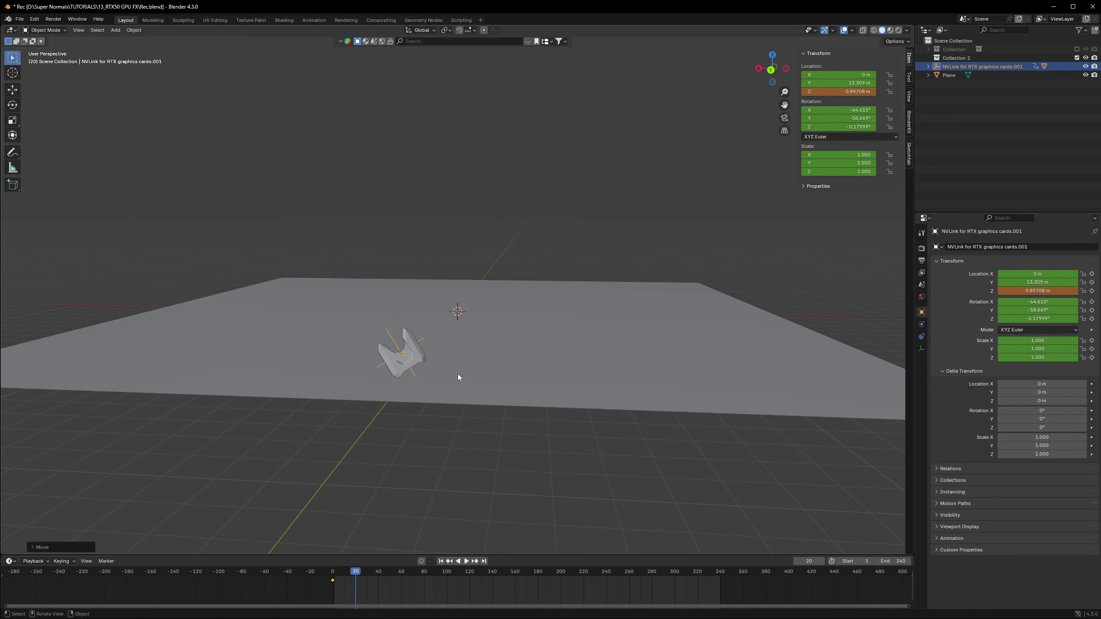
{"action": "key", "text": "i"}
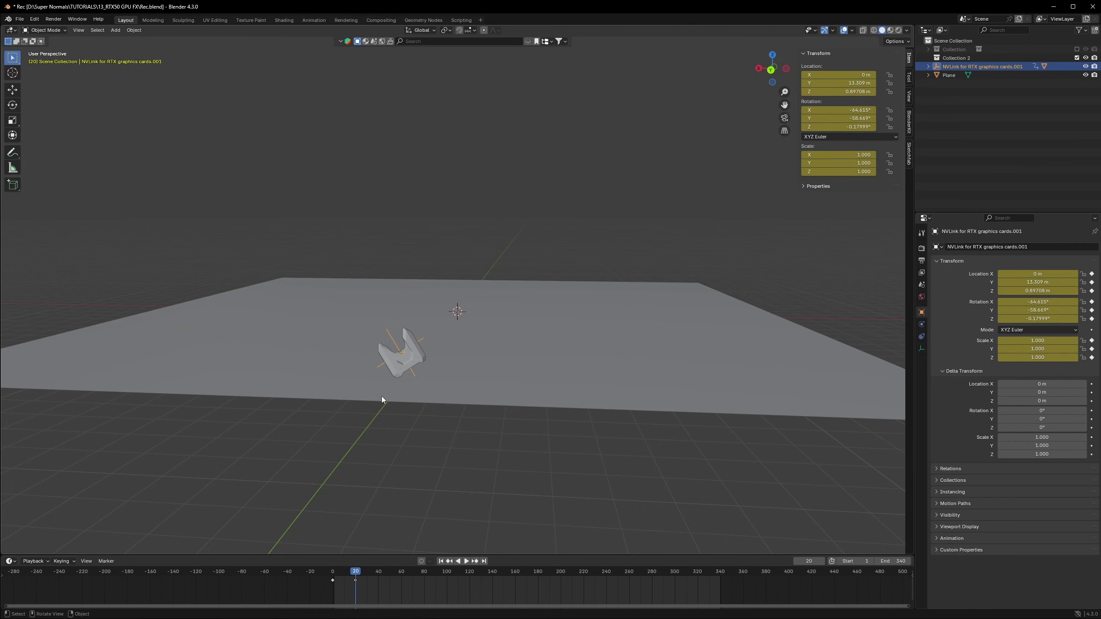
{"action": "middle_click_drag", "start_coordinate": [446, 354], "coordinate": [440, 374]}
{"action": "key", "text": "ctrl+s"}
- Insert a keyframe at frame 40 holding the NVLink empty's current position and rotation
{"action": "key", "text": "space"}
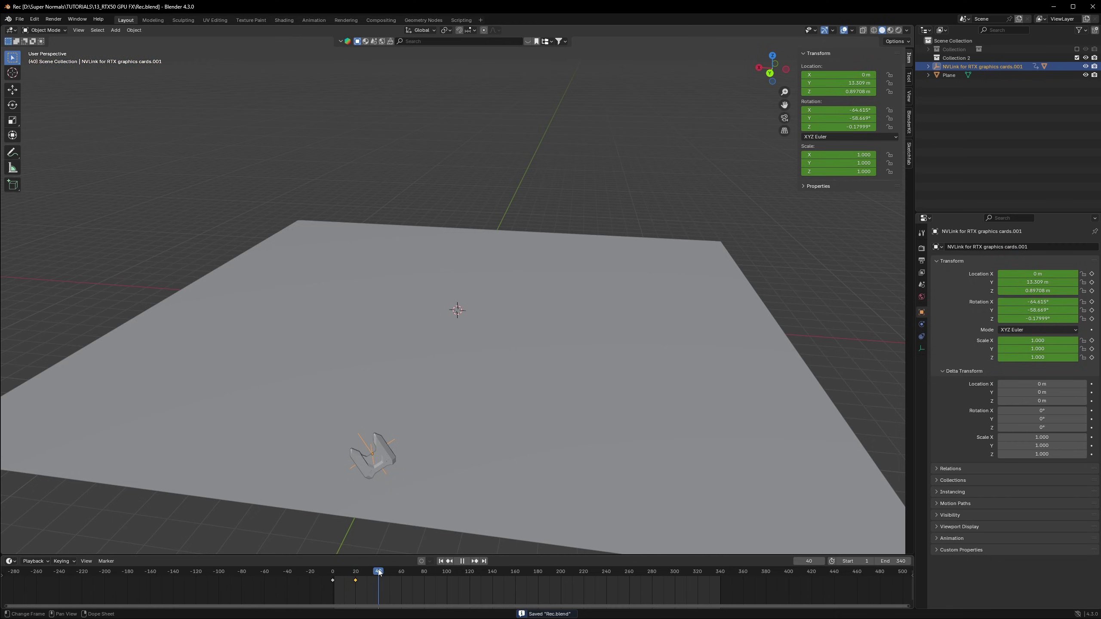
{"action": "left_click", "coordinate": [377, 571]}
{"action": "key", "text": "space"}
{"action": "key", "text": "i"}
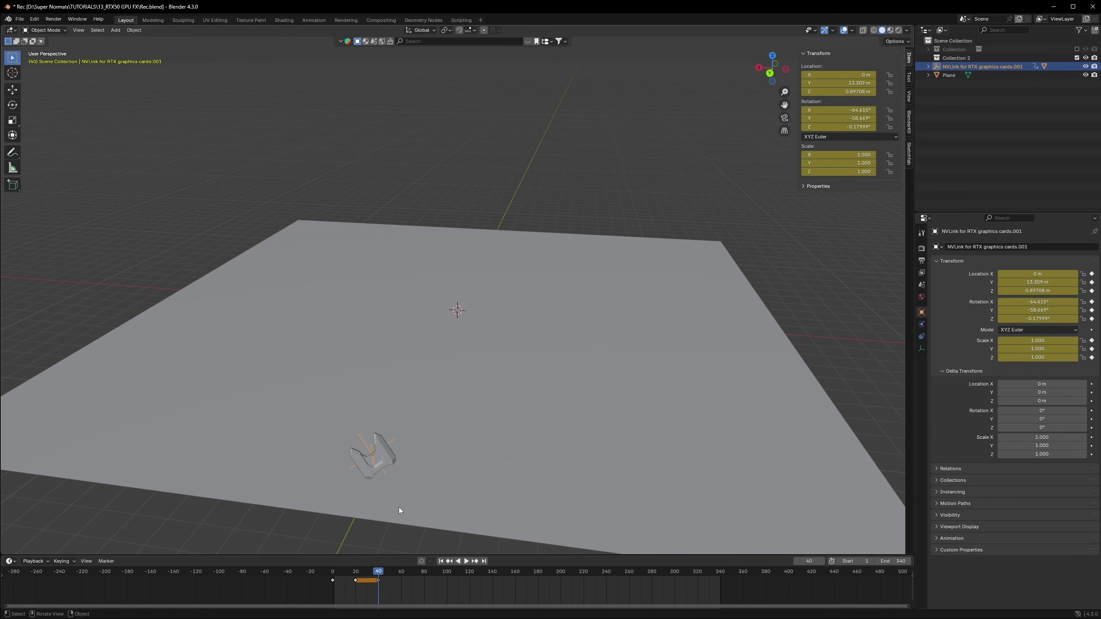
- Rotate the NVLink empty around the global Z axis to about 9.15° and update its keyframe at frame 40
{"action": "middle_click_drag", "start_coordinate": [395, 512], "coordinate": [432, 454]}
{"action": "key", "text": "r"}
{"action": "key", "text": "z"}
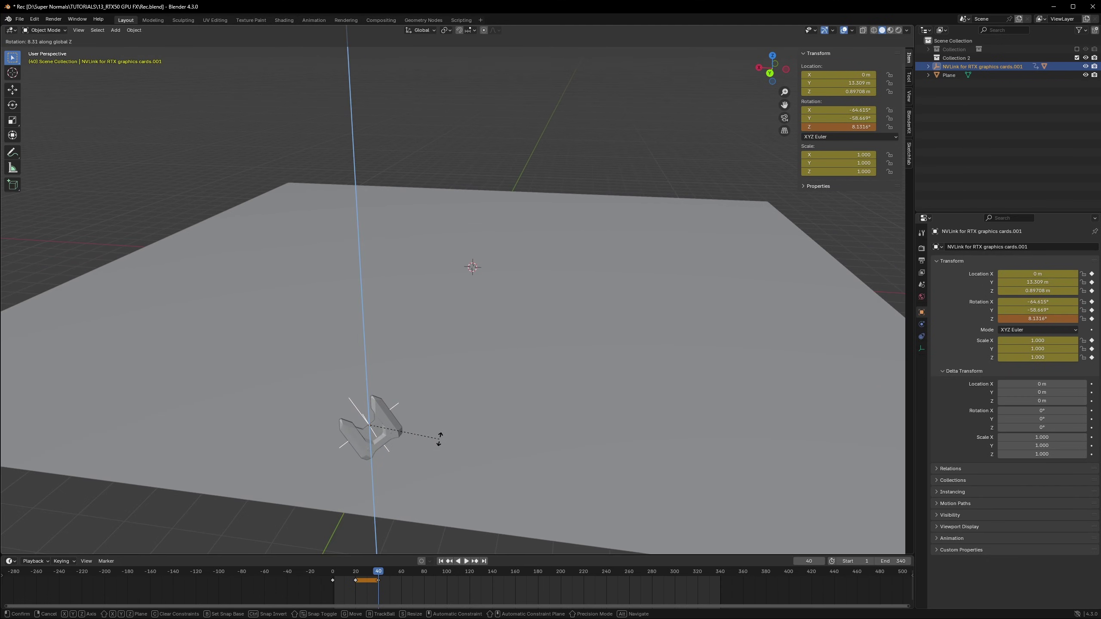
{"action": "left_click", "coordinate": [433, 432]}
{"action": "key", "text": "i"}
- At frame 340, move the NVLink empty along Y to about -9.3 m at the plane's far edge and keyframe it
{"action": "key", "text": "space"}
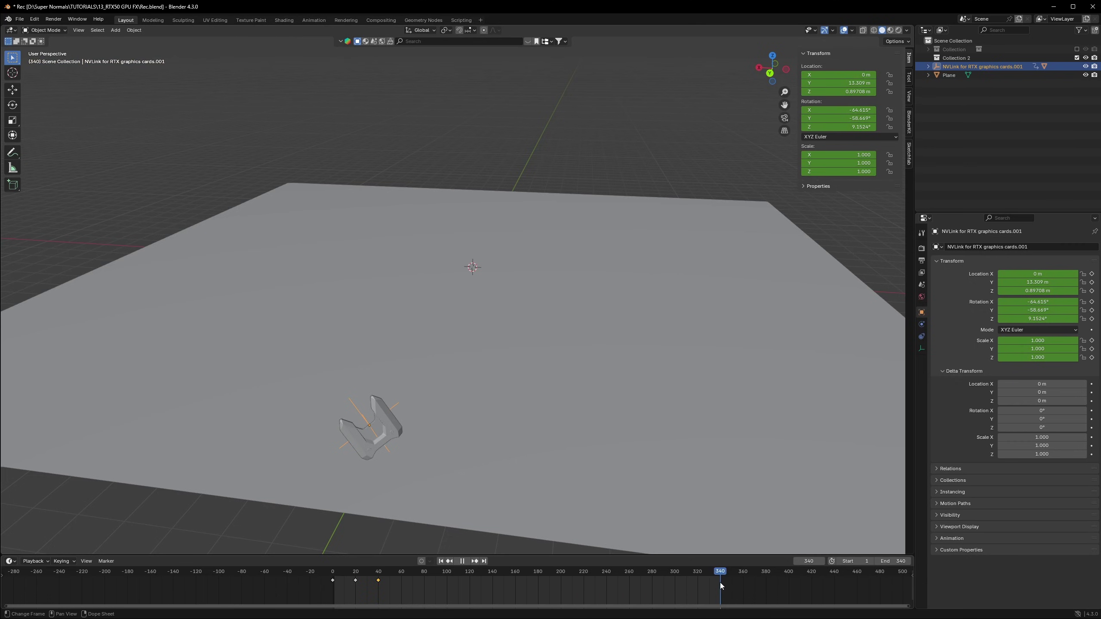
{"action": "key", "text": "space"}
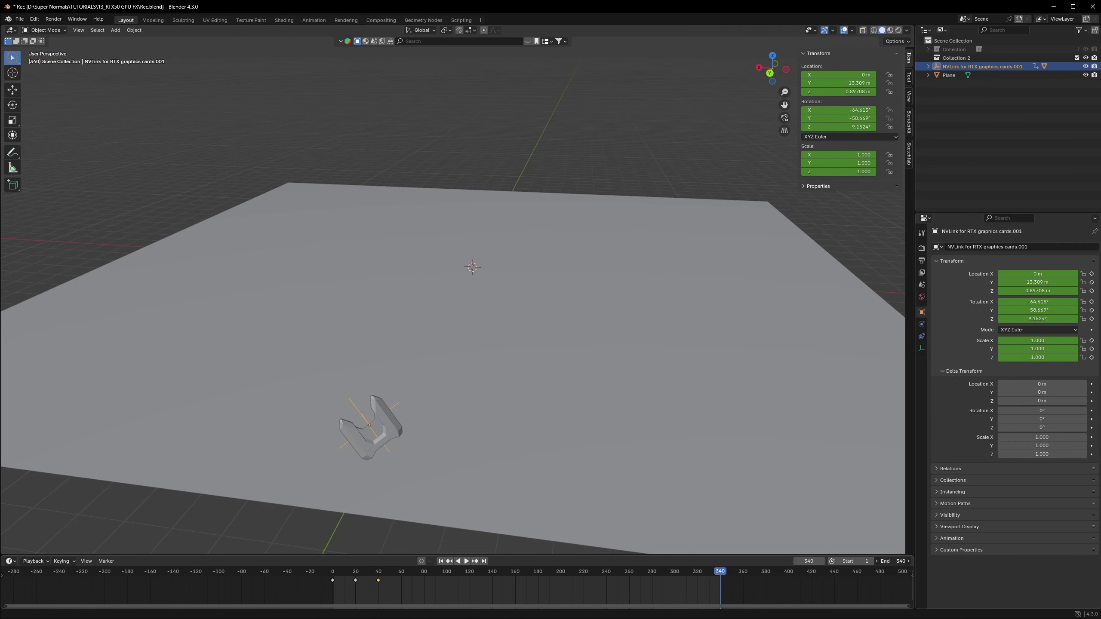
{"action": "left_click", "coordinate": [874, 578]}
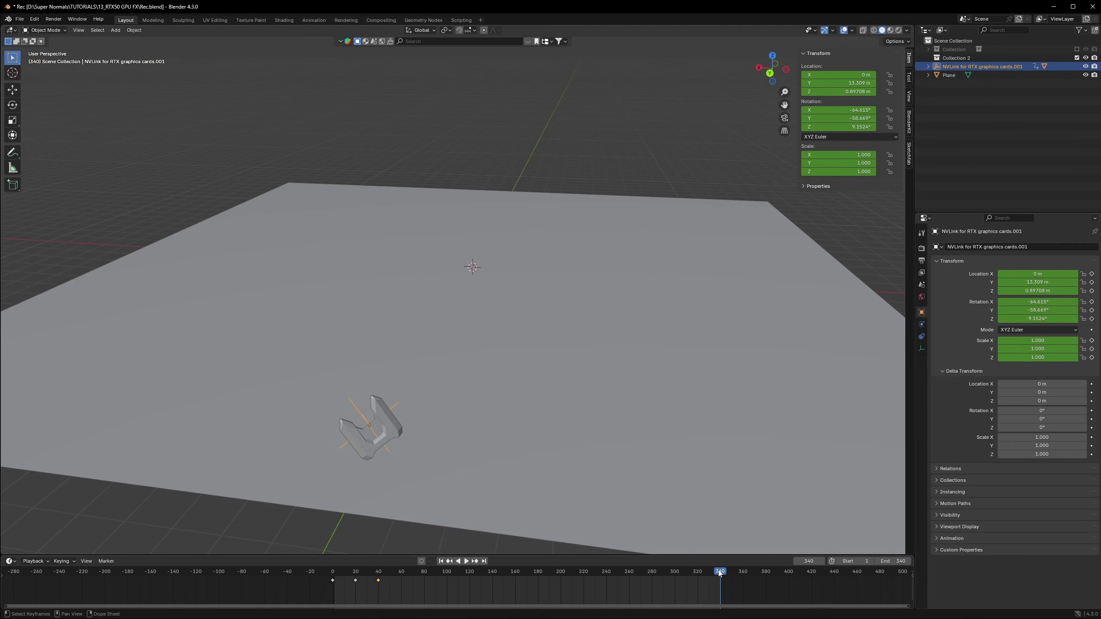
{"action": "key", "text": "g"}
{"action": "key", "text": "y"}
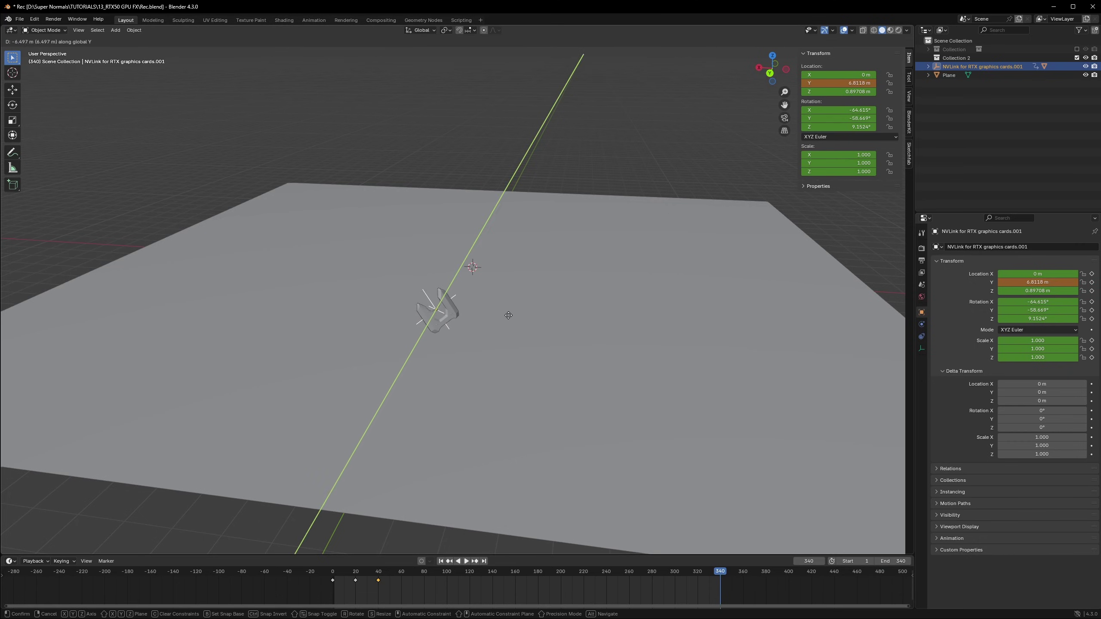
{"action": "left_click", "coordinate": [572, 204]}
{"action": "key", "text": "ctrl+s"}
{"action": "key", "text": "i"}
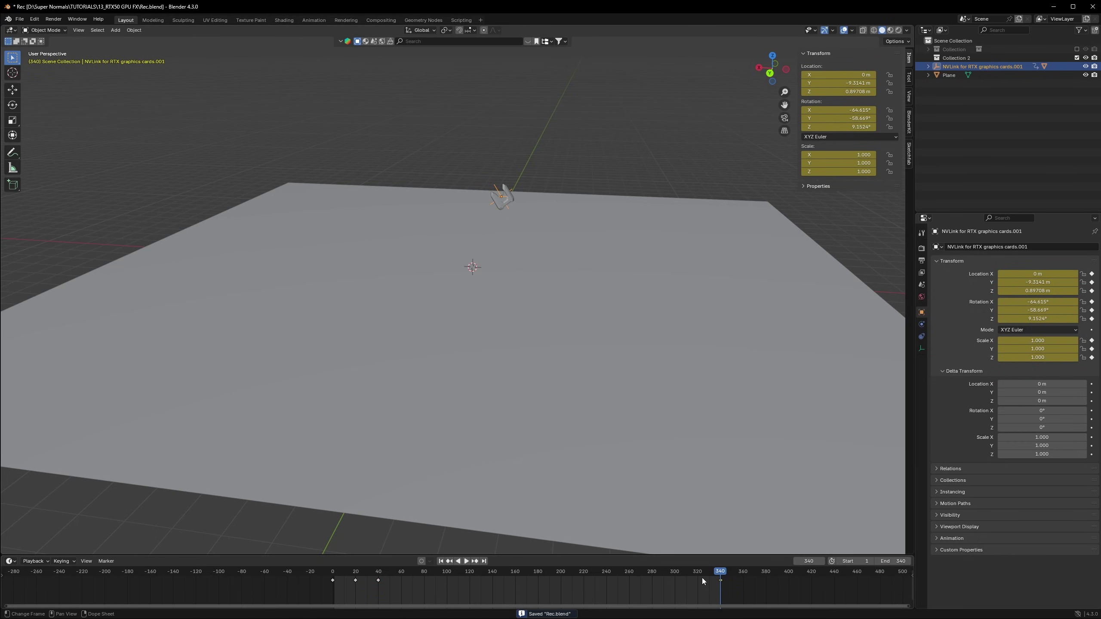
- Scrub and play back the animation to examine the NVLink's drop and slide across the plane
{"action": "left_click_drag", "start_coordinate": [714, 571], "coordinate": [455, 581]}
{"action": "scroll", "coordinate": [509, 587], "scroll_direction": "up", "scroll_amount": 6}
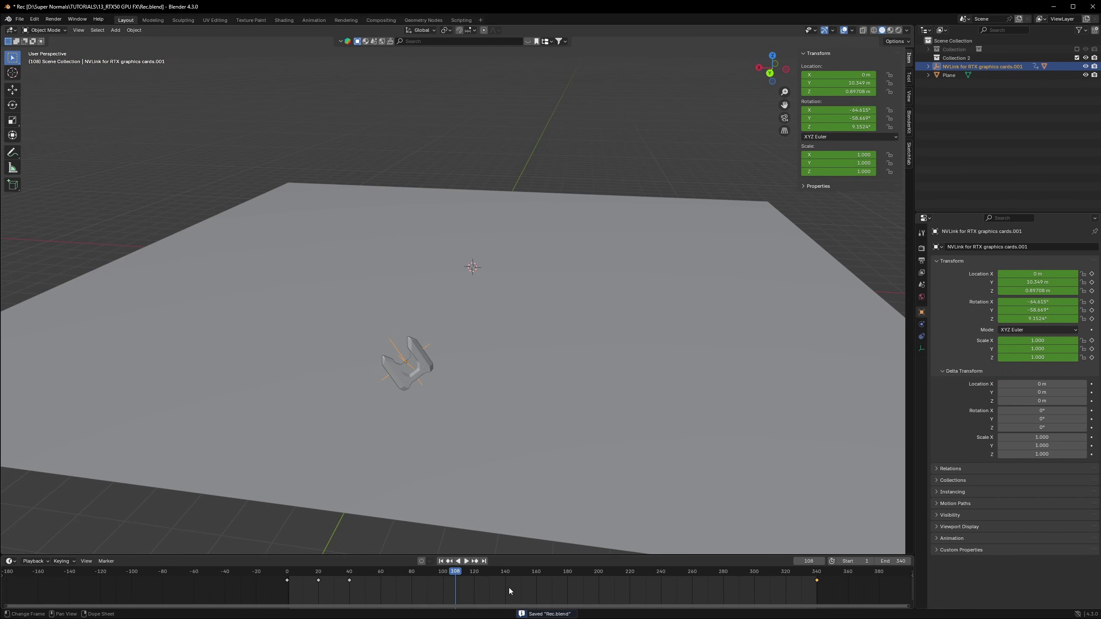
{"action": "left_click", "coordinate": [259, 571]}
{"action": "scroll", "coordinate": [377, 383], "scroll_direction": "down", "scroll_amount": 2}
{"action": "key", "text": "space"}
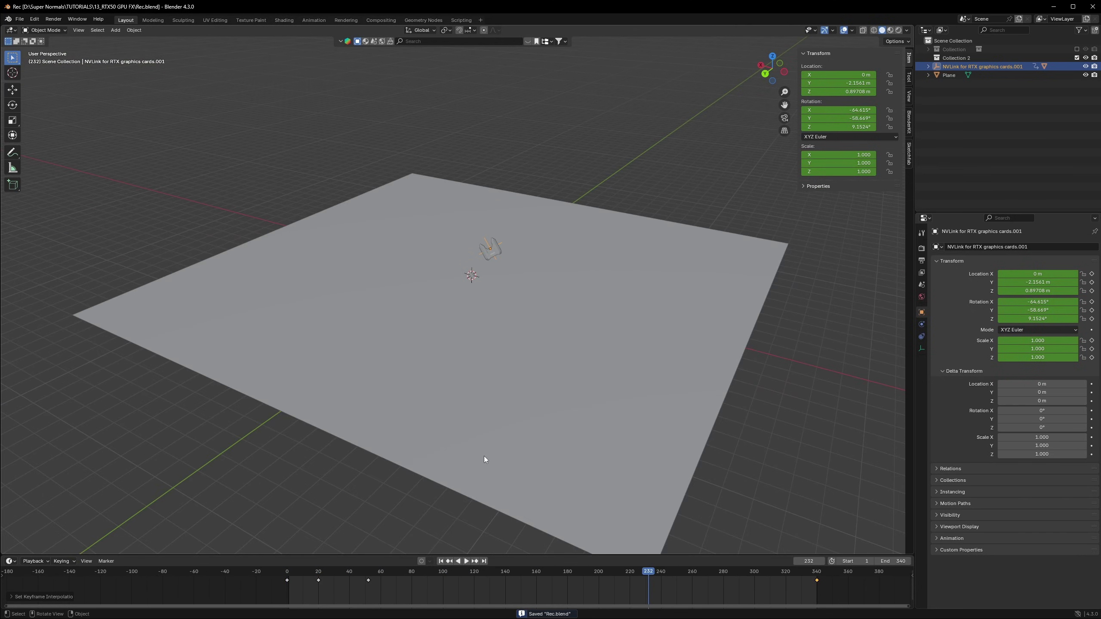
{"action": "middle_click_drag", "start_coordinate": [500, 380], "coordinate": [546, 327]}
{"action": "left_click", "coordinate": [481, 158]}
{"action": "scroll", "coordinate": [451, 342], "scroll_direction": "down", "scroll_amount": 1}
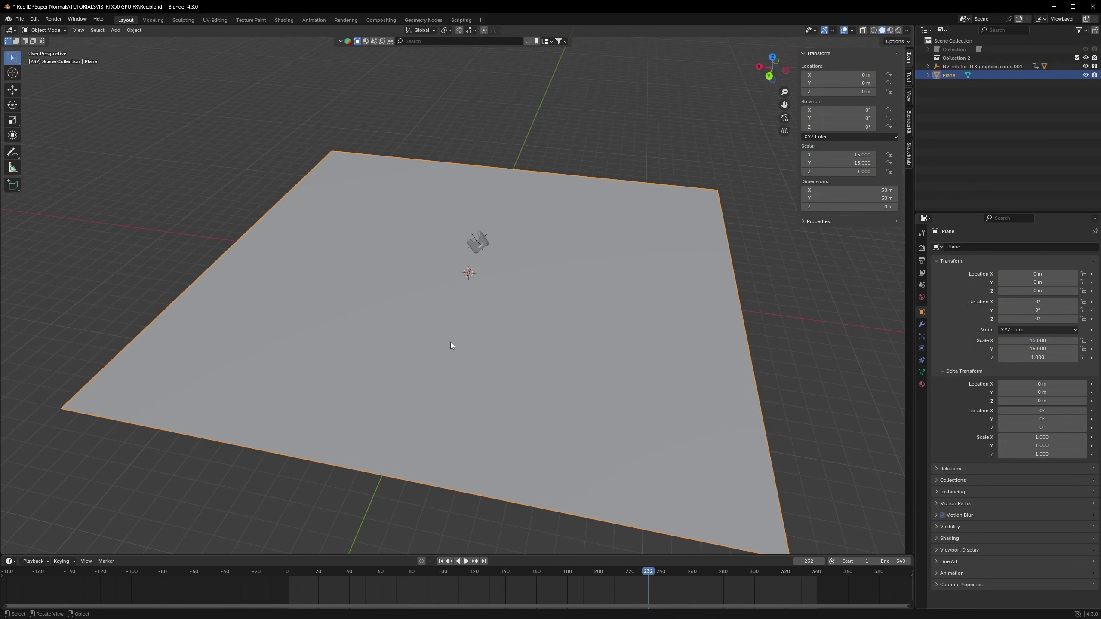
{"action": "middle_click_drag", "start_coordinate": [451, 343], "coordinate": [438, 329]}
{"action": "scroll", "coordinate": [439, 327], "scroll_direction": "up", "scroll_amount": 2}
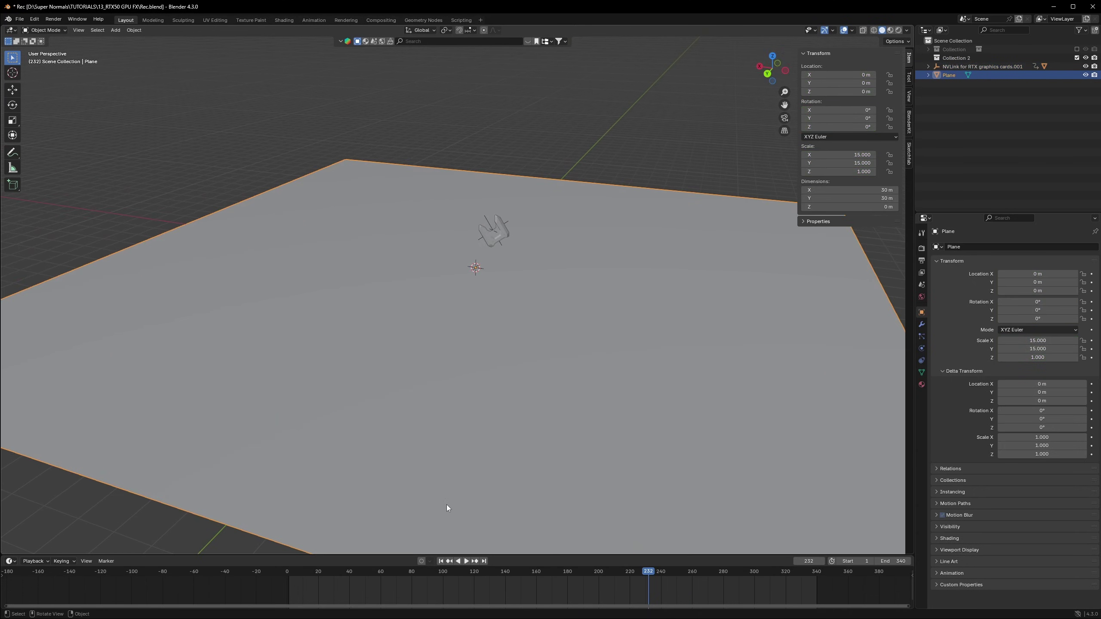
- Go to frame 20 and add a UV sphere at the world origin
{"action": "left_click", "coordinate": [317, 572]}
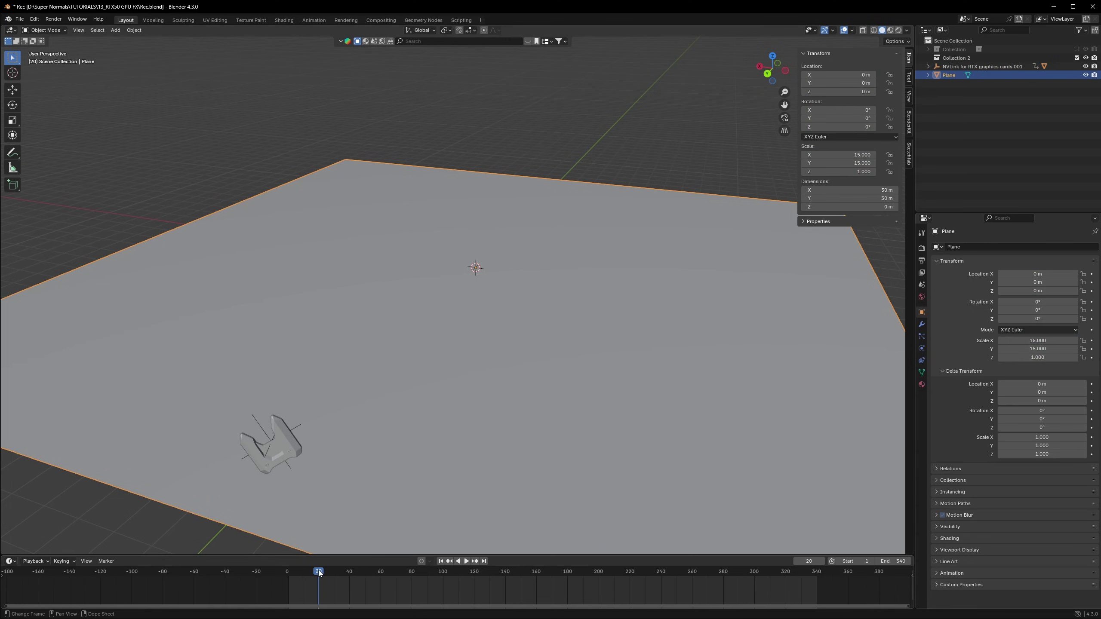
{"action": "middle_click_drag", "start_coordinate": [451, 434], "coordinate": [450, 315]}
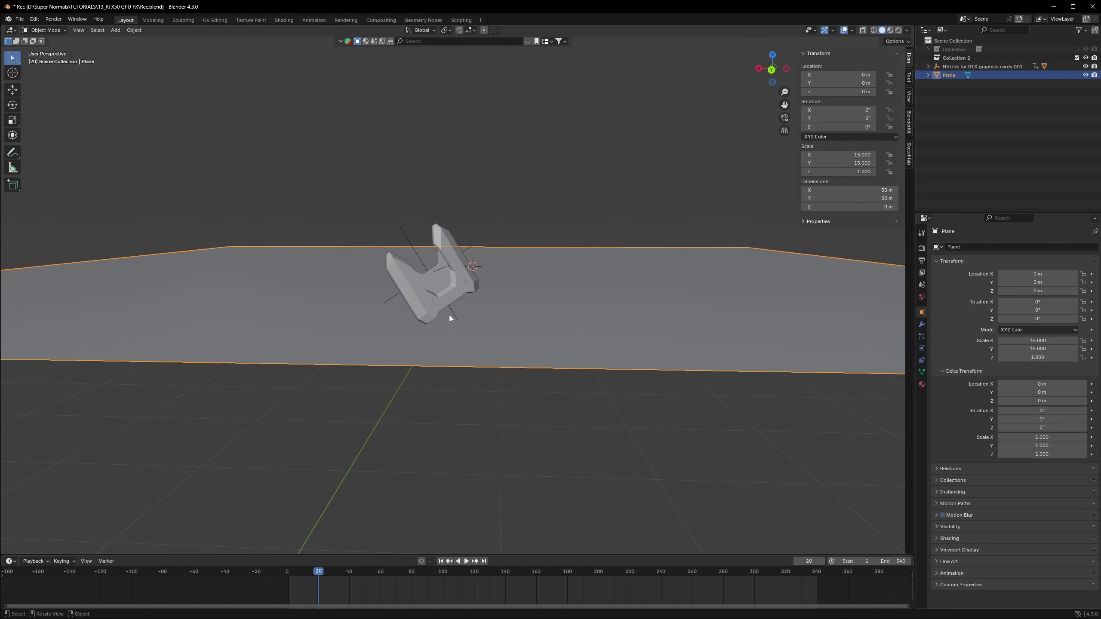
{"action": "left_click", "coordinate": [771, 69]}
{"action": "key", "text": "shift+a"}
{"action": "mouse_move", "coordinate": [568, 243]}
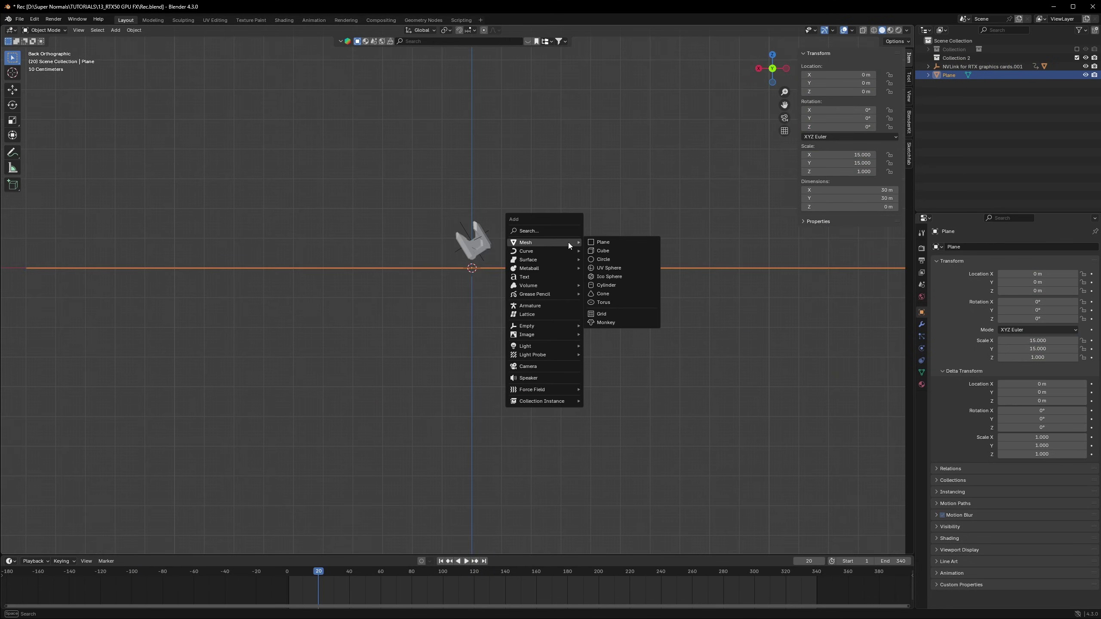
{"action": "left_click", "coordinate": [619, 268]}
- Move the UV sphere along Y to about 13.3 m so it sits under the NVLink model
{"action": "middle_click_drag", "start_coordinate": [552, 285], "coordinate": [519, 277]}
{"action": "key", "text": "g"}
{"action": "key", "text": "y"}
{"action": "left_click", "coordinate": [337, 369]}
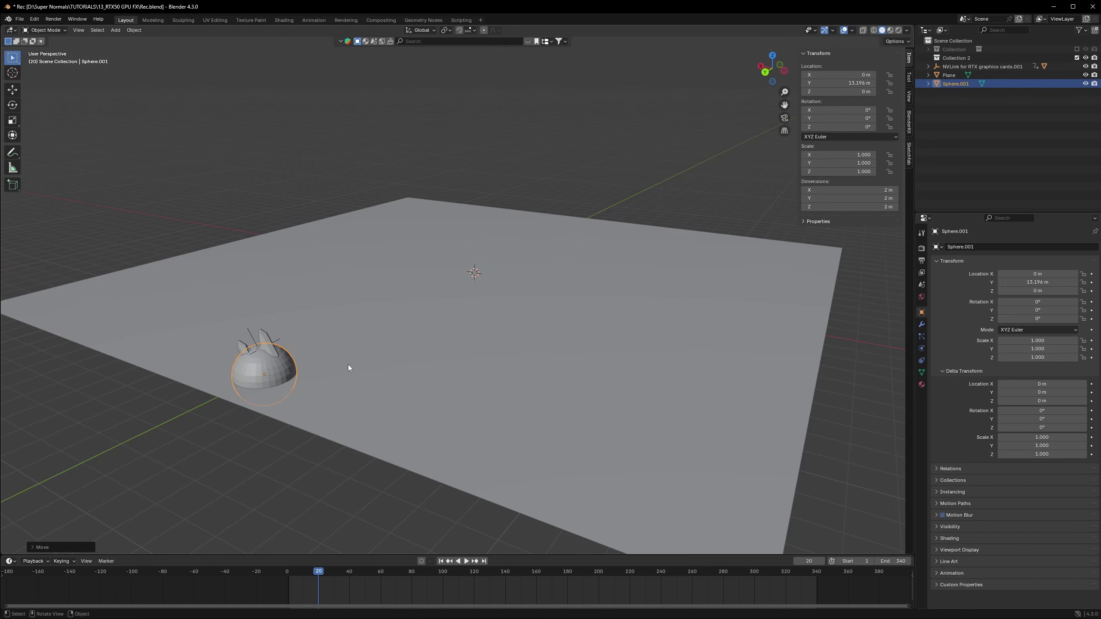
{"action": "left_click", "coordinate": [773, 56]}
{"action": "scroll", "coordinate": [391, 214], "scroll_direction": "up", "scroll_amount": 2}
{"action": "middle_click_drag", "start_coordinate": [450, 48], "coordinate": [433, 245], "text": "shift"}
- Scale the UV sphere down to about 1.02 m in diameter and apply its scale
{"action": "key", "text": "s"}
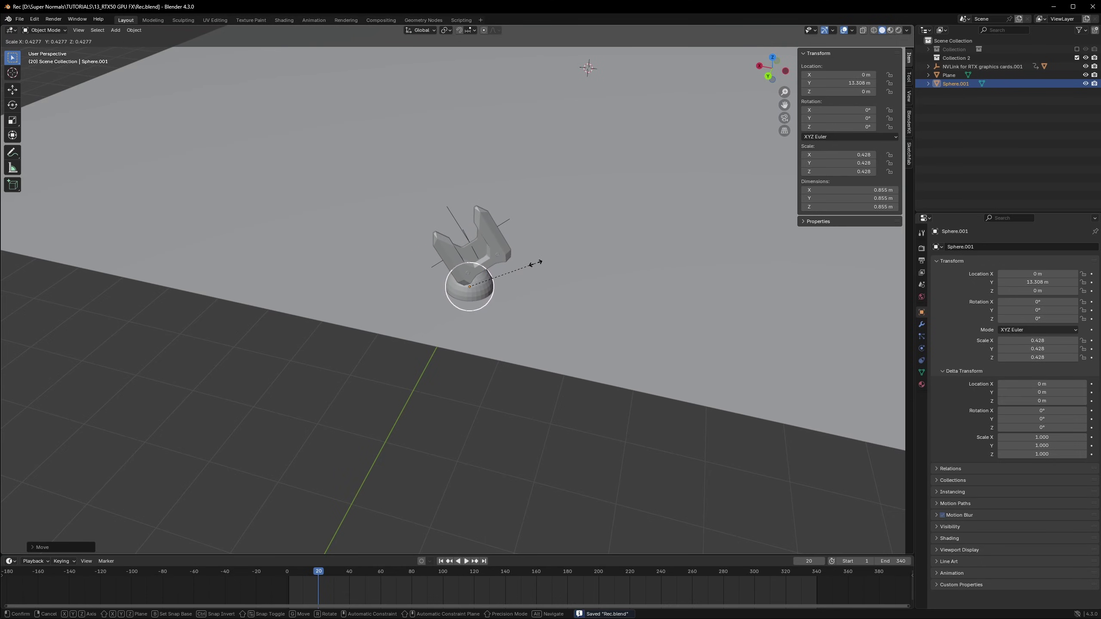
{"action": "left_click", "coordinate": [549, 261]}
{"action": "key", "text": "ctrl+a"}
{"action": "key", "text": "s"}
{"action": "middle_click_drag", "start_coordinate": [511, 273], "coordinate": [487, 284]}
{"action": "scroll", "coordinate": [492, 275], "scroll_direction": "up", "scroll_amount": 4}
{"action": "left_click", "coordinate": [474, 292]}
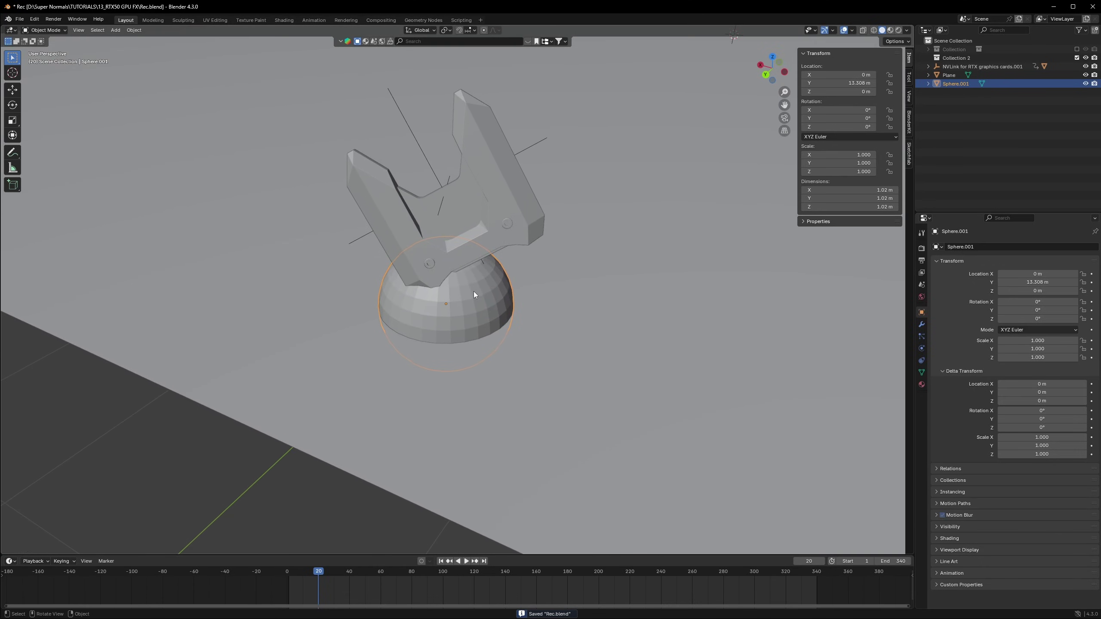
- Parent the UV sphere to the NVLink empty with Object (Keep Transform) and save the file
{"action": "left_click", "coordinate": [432, 169], "text": "shift"}
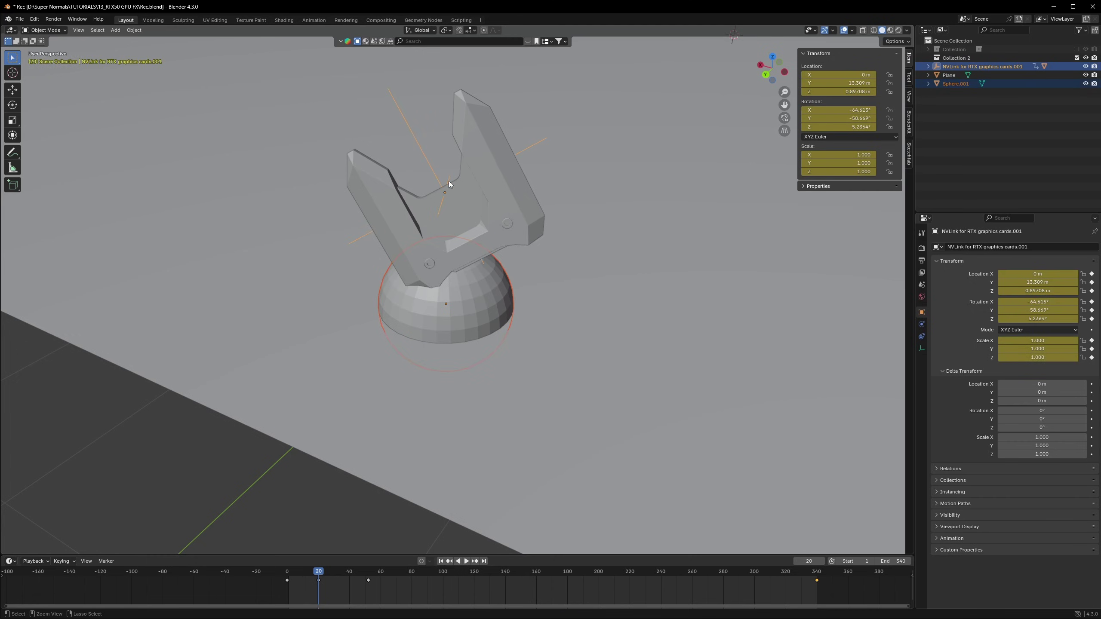
{"action": "key", "text": "ctrl+p"}
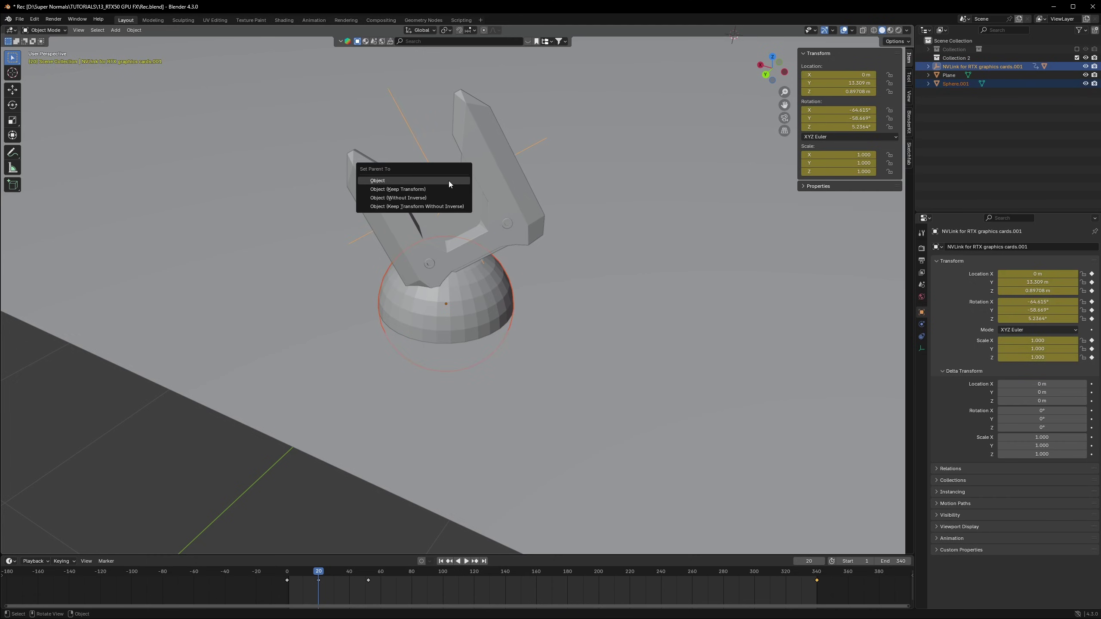
{"action": "left_click", "coordinate": [409, 191]}
{"action": "key", "text": "ctrl+s"}
{"action": "scroll", "coordinate": [456, 277], "scroll_direction": "down", "scroll_amount": 5}
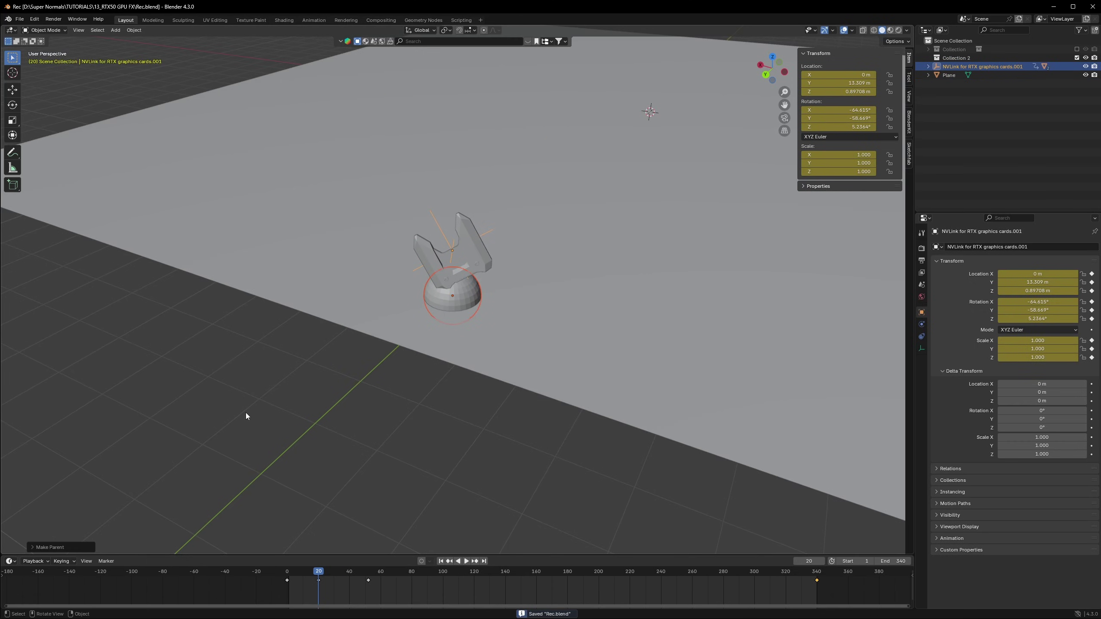
- Play the animation to frame 153 and shift the sphere's mesh in Edit Mode about 0.4 m along global Y
{"action": "left_click", "coordinate": [246, 413]}
{"action": "left_click", "coordinate": [452, 297]}
{"action": "key", "text": "space"}
{"action": "scroll", "coordinate": [505, 293], "scroll_direction": "down", "scroll_amount": 2}
{"action": "middle_click_drag", "start_coordinate": [506, 293], "coordinate": [460, 319]}
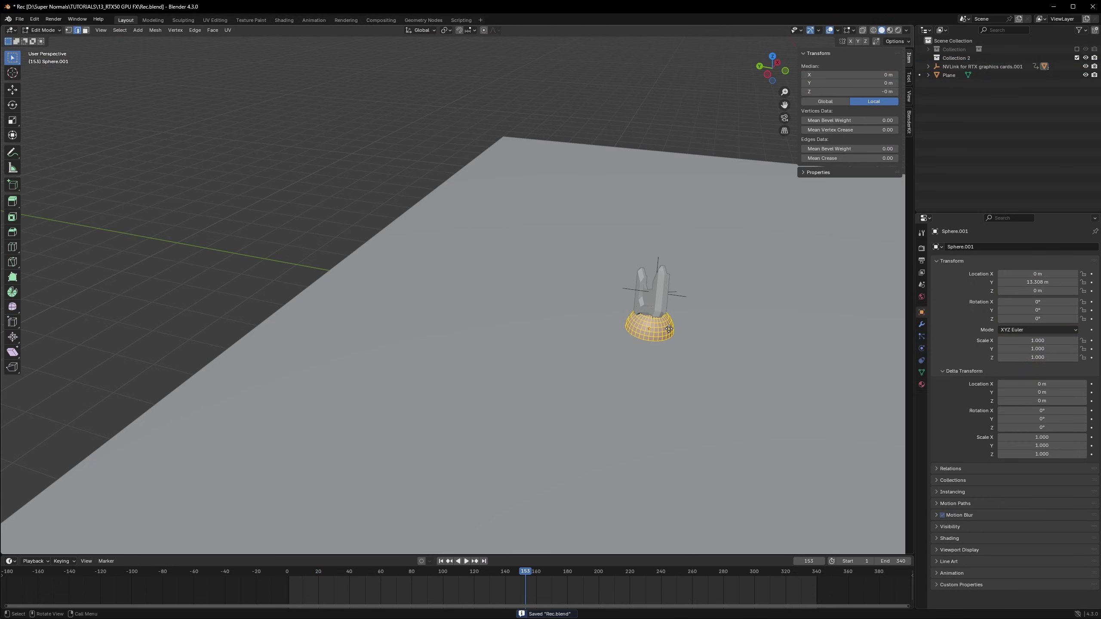
{"action": "key", "text": "g"}
{"action": "key", "text": "y"}
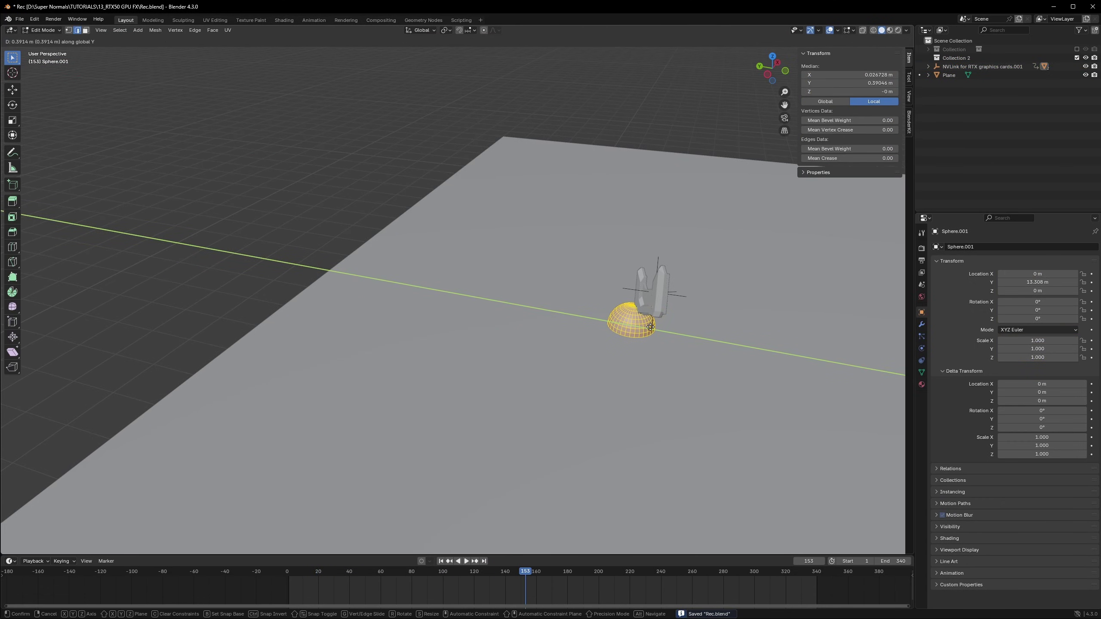
{"action": "left_click", "coordinate": [646, 327]}
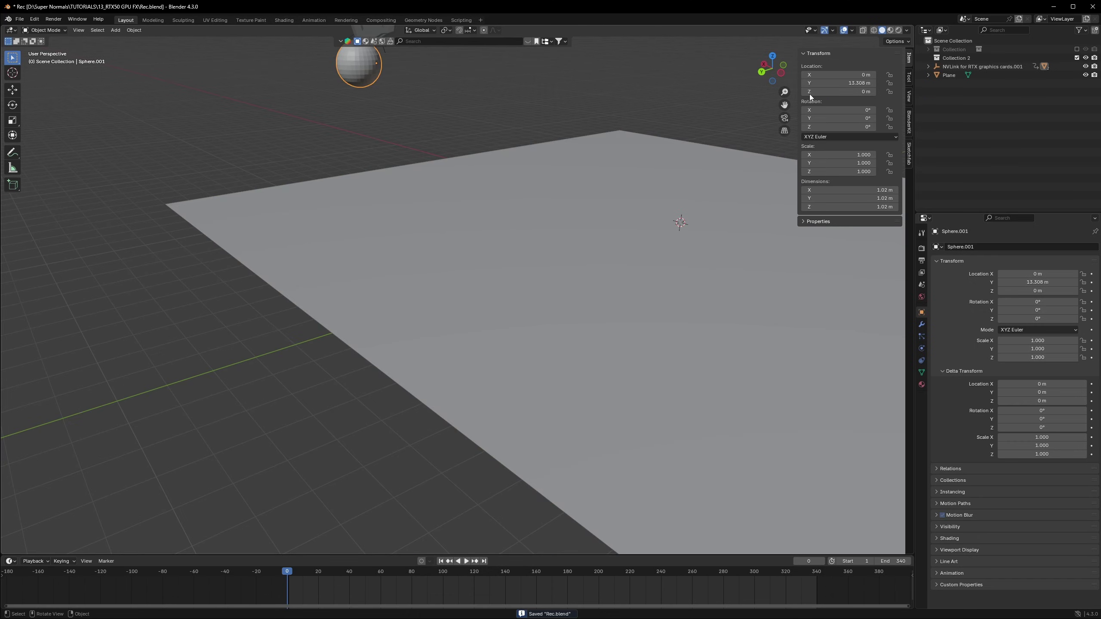
- Hide the sphere in the viewport at frame 0 and save the file
{"action": "scroll", "coordinate": [494, 204], "scroll_direction": "up", "scroll_amount": 1}
{"action": "scroll", "coordinate": [493, 165], "scroll_direction": "down", "scroll_amount": 2}
{"action": "middle_click_drag", "start_coordinate": [493, 166], "coordinate": [493, 193], "text": "shift"}
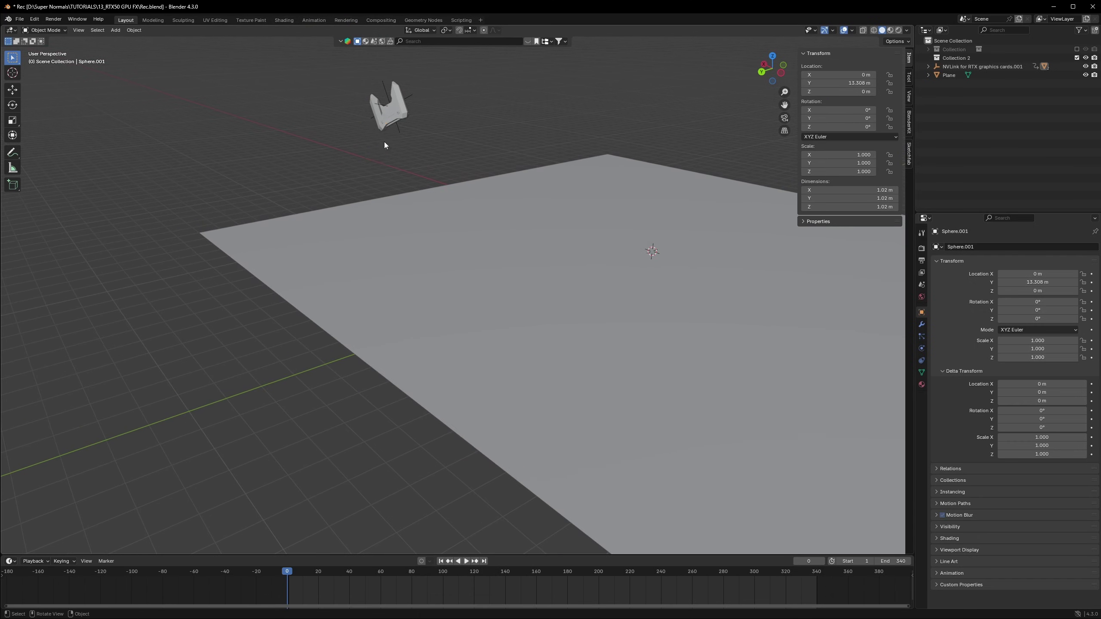
{"action": "key", "text": "ctrl+s"}
- Add a Dynamic Paint modifier to the plane
{"action": "left_click", "coordinate": [513, 376]}
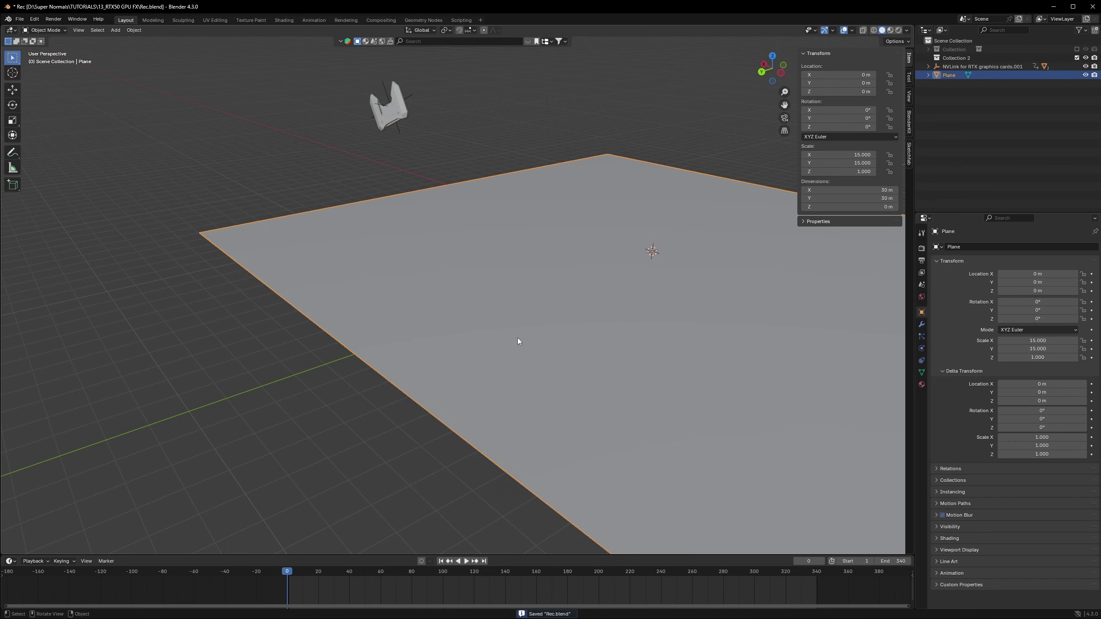
{"action": "middle_click_drag", "start_coordinate": [576, 314], "coordinate": [506, 330], "text": "shift"}
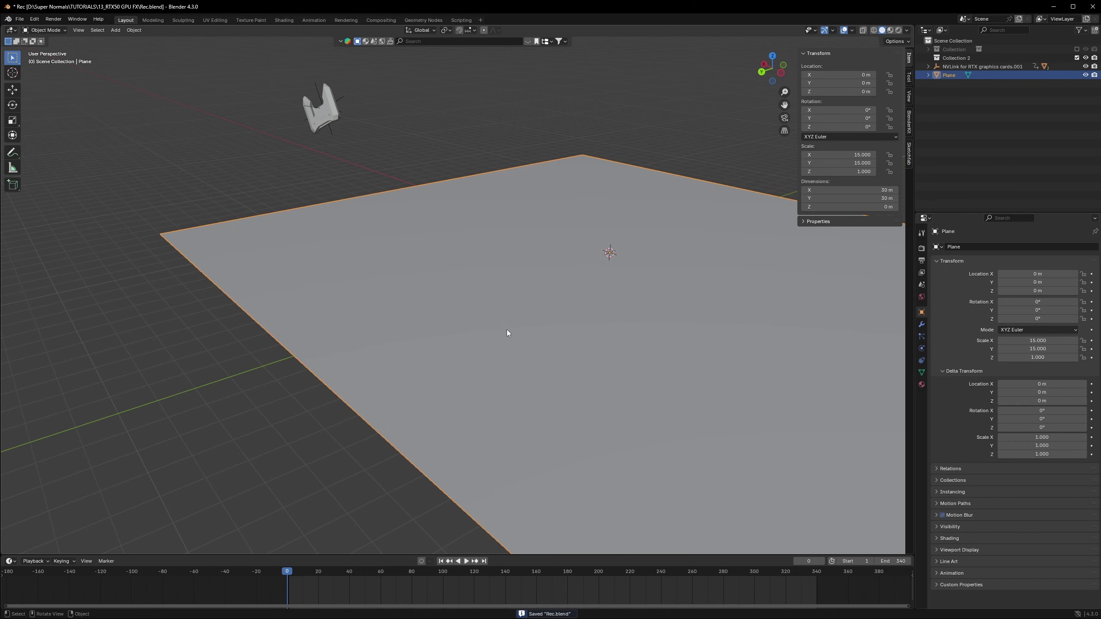
{"action": "left_click", "coordinate": [922, 325]}
{"action": "left_click", "coordinate": [969, 248]}
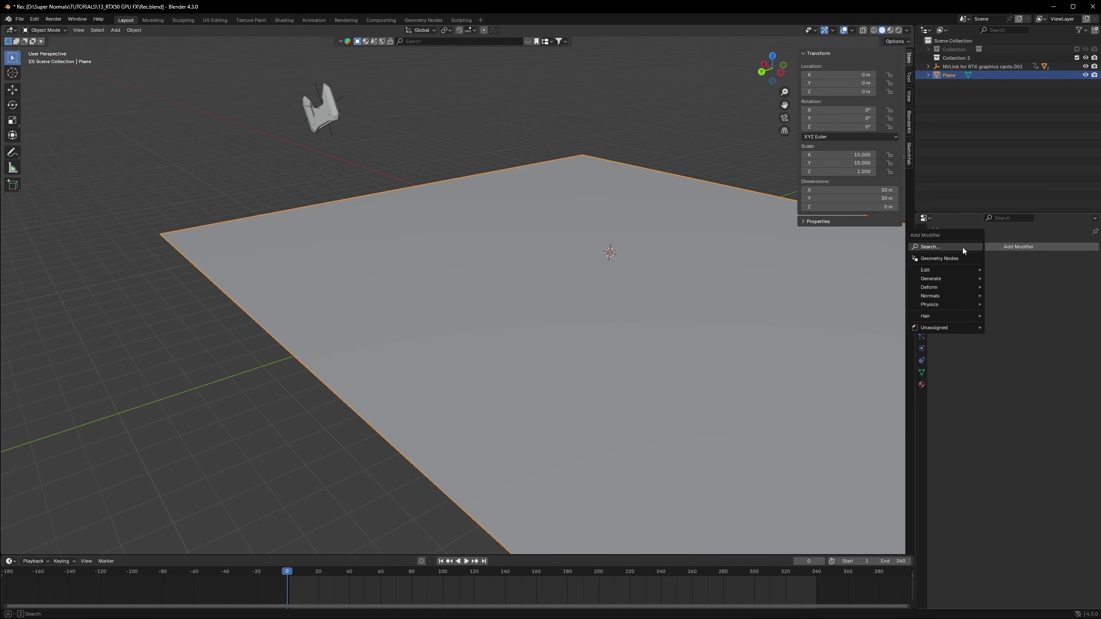
{"action": "left_click", "coordinate": [961, 247]}
{"action": "left_click", "coordinate": [940, 264]}
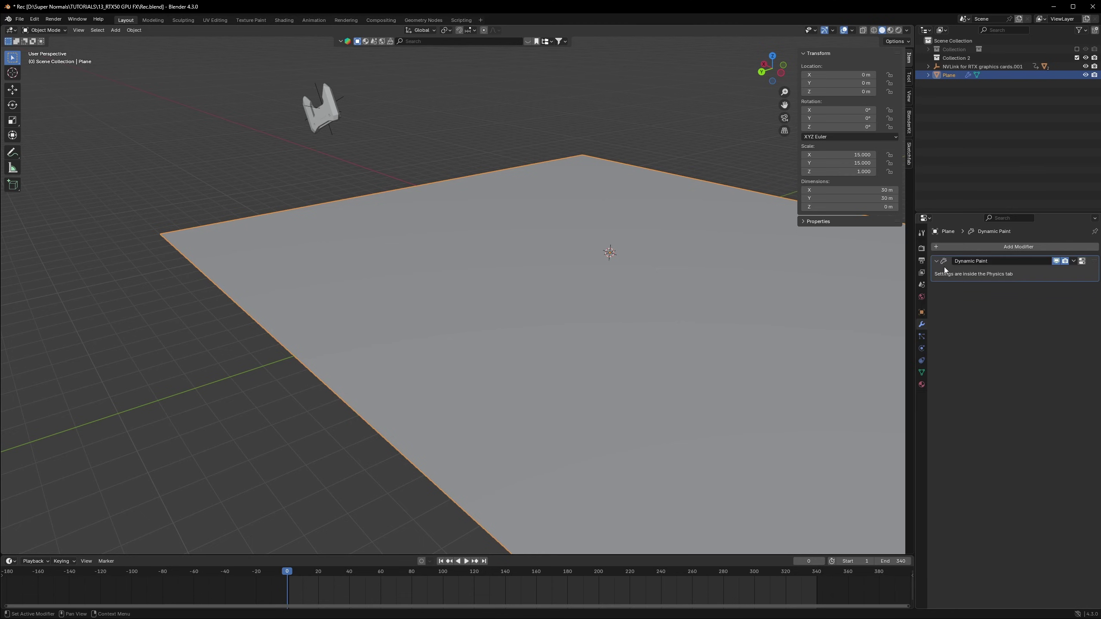
- Set the plane's Dynamic Paint type to Canvas and add the canvas
{"action": "left_click", "coordinate": [922, 348]}
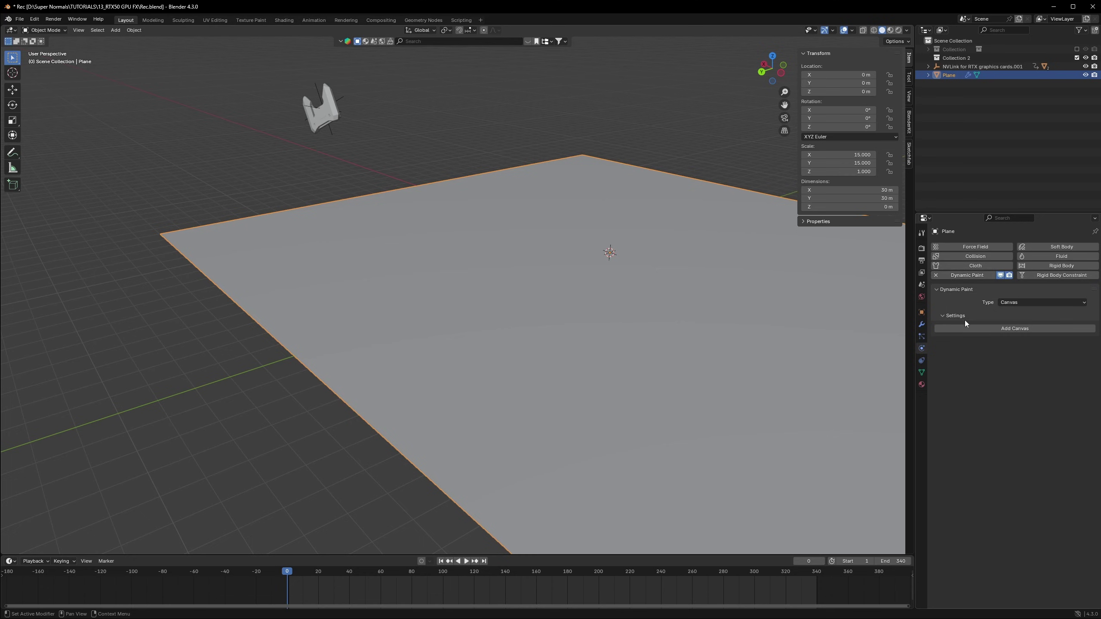
{"action": "left_click", "coordinate": [1019, 303]}
{"action": "left_click", "coordinate": [1020, 311]}
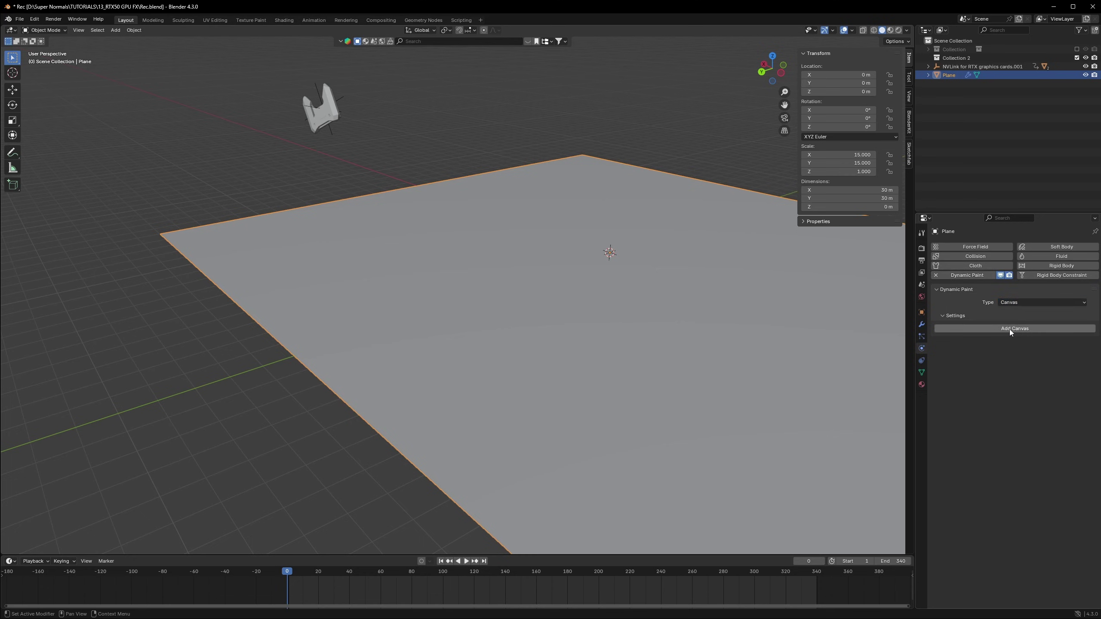
{"action": "left_click", "coordinate": [1011, 328]}
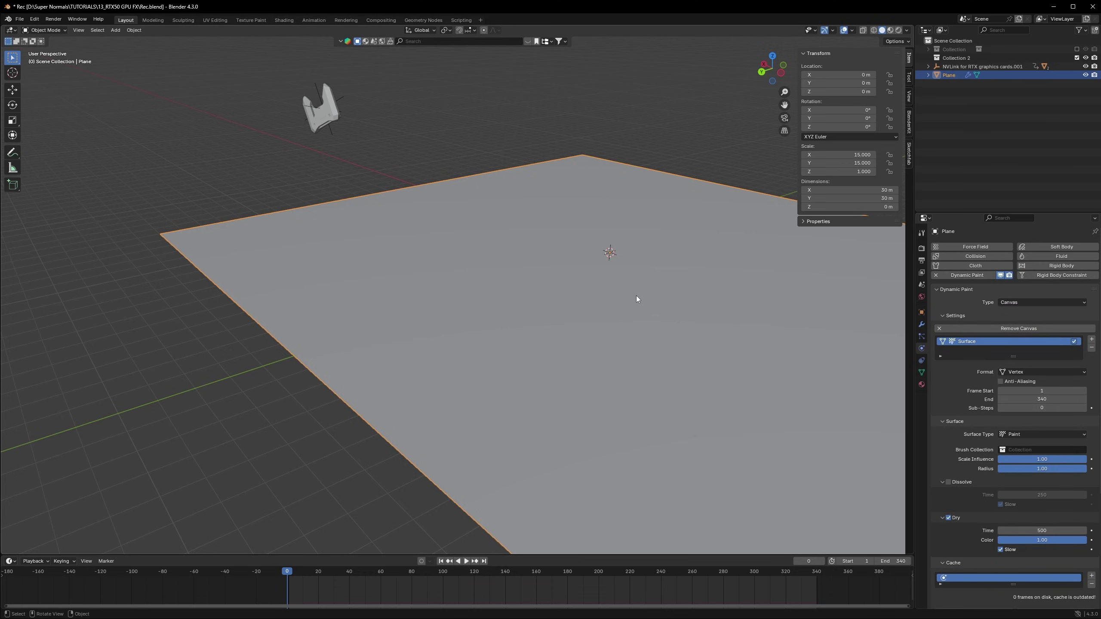
- Give the parented sphere Dynamic Paint physics as a Brush, save the file, and hide the sphere in the viewport
{"action": "left_click", "coordinate": [928, 66]}
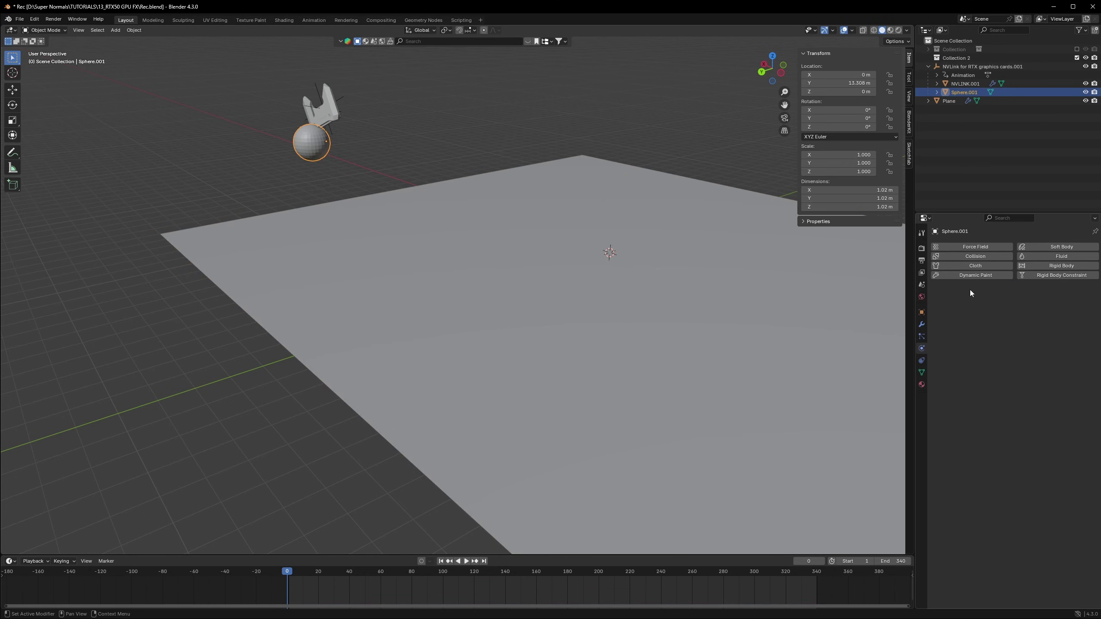
{"action": "left_click", "coordinate": [964, 275]}
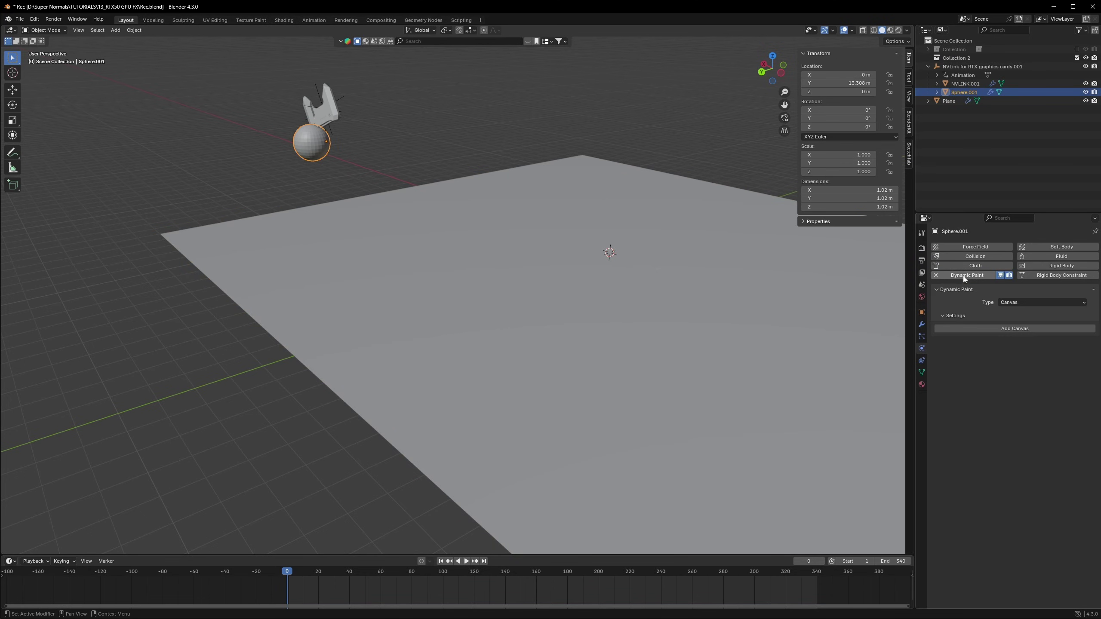
{"action": "left_click", "coordinate": [1026, 301]}
{"action": "left_click", "coordinate": [1019, 316]}
{"action": "left_click", "coordinate": [1010, 328]}
{"action": "key", "text": "ctrl+s"}
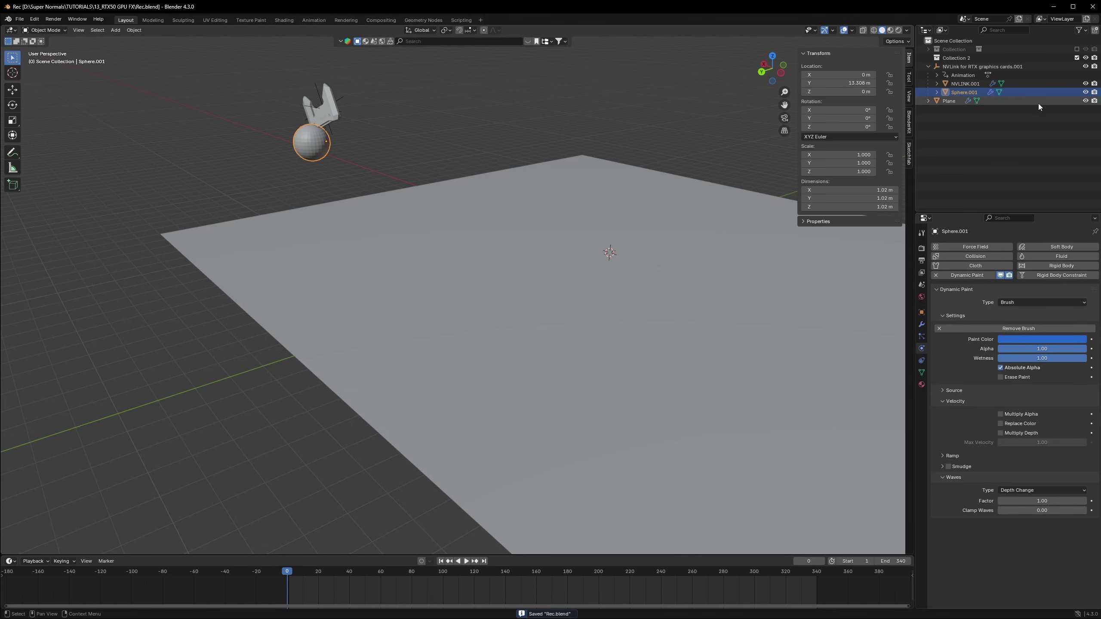
{"action": "left_click", "coordinate": [1086, 92]}
- Subdivide the plane's mesh repeatedly in Edit Mode into a dense grid and save the file
{"action": "left_click", "coordinate": [389, 311]}
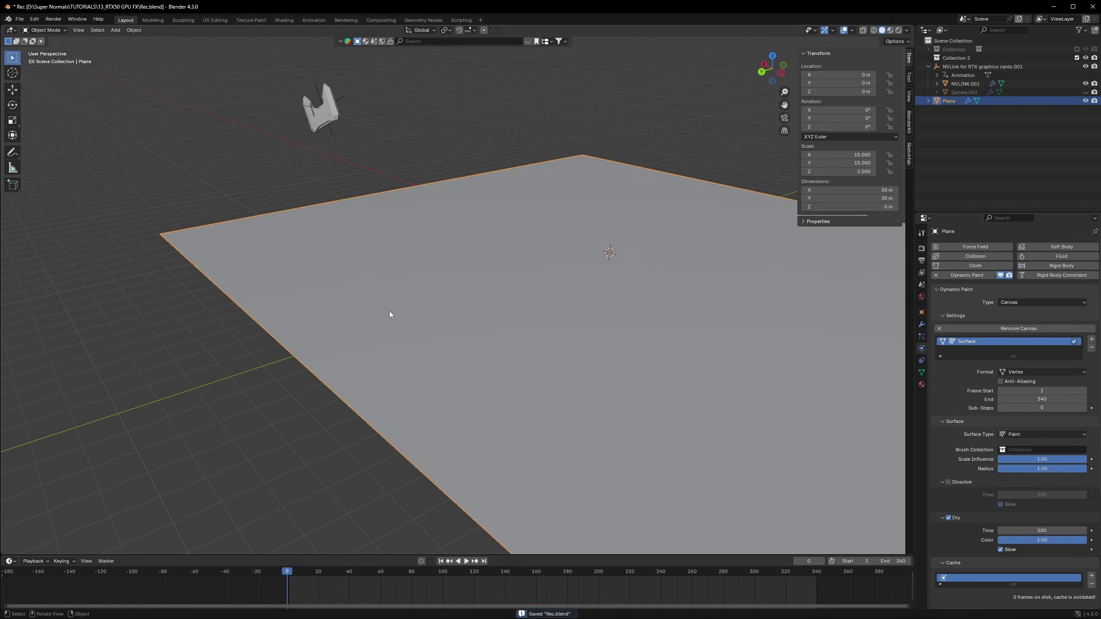
{"action": "middle_click_drag", "start_coordinate": [432, 297], "coordinate": [458, 315]}
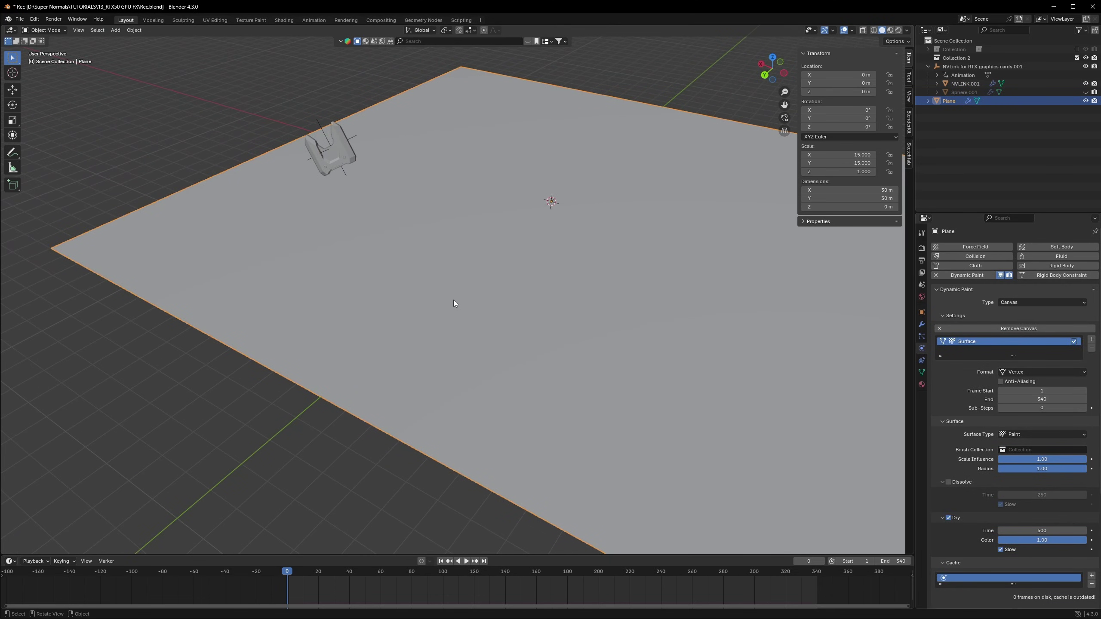
{"action": "key", "text": "Tab"}
{"action": "key", "text": "ctrl+e"}
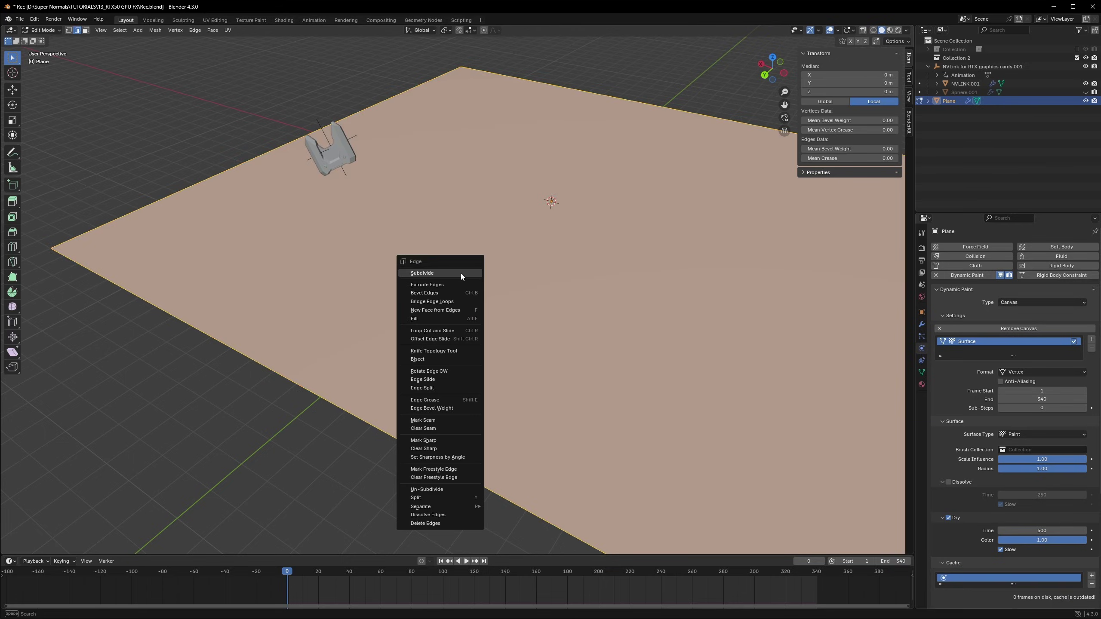
{"action": "left_click", "coordinate": [461, 274]}
{"action": "right_click", "coordinate": [460, 273]}
{"action": "left_click", "coordinate": [462, 273]}
{"action": "right_click", "coordinate": [461, 274]}
{"action": "left_click", "coordinate": [461, 274]}
{"action": "right_click", "coordinate": [461, 273]}
{"action": "left_click", "coordinate": [461, 273]}
{"action": "right_click", "coordinate": [461, 274]}
{"action": "left_click", "coordinate": [461, 273]}
{"action": "left_click", "coordinate": [461, 274]}
{"action": "key", "text": "ctrl+e"}
{"action": "left_click", "coordinate": [461, 273]}
{"action": "key", "text": "ctrl+s"}
- Return the plane to Object Mode, save the file and apply the plane's scale
{"action": "middle_click_drag", "start_coordinate": [409, 359], "coordinate": [447, 323]}
{"action": "key", "text": "Tab"}
{"action": "key", "text": "ctrl+s"}
{"action": "key", "text": "ctrl+a"}
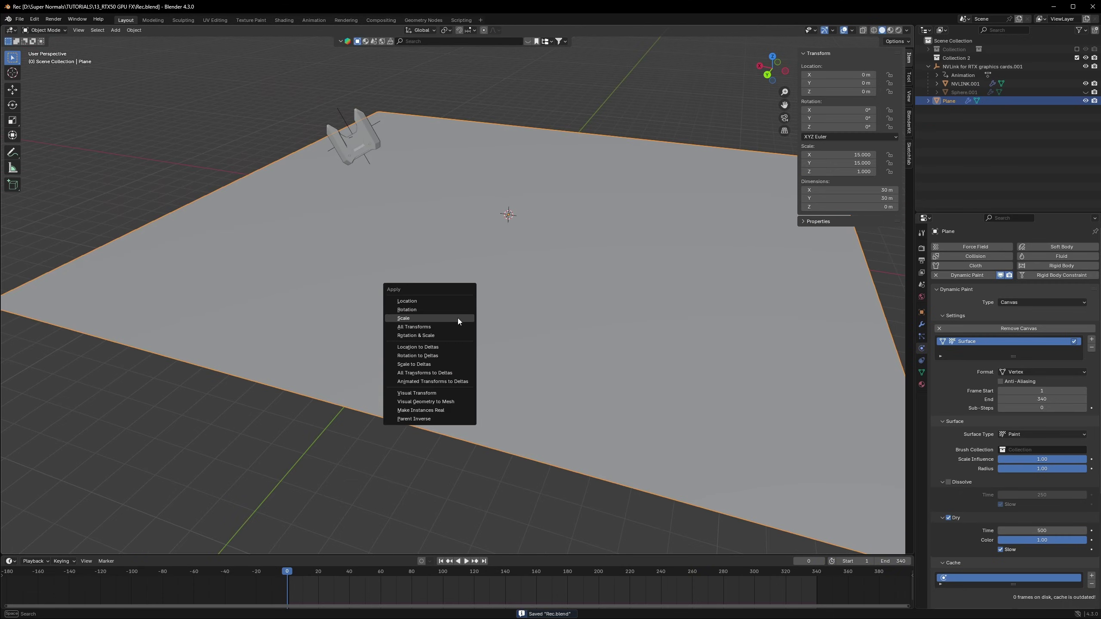
{"action": "left_click", "coordinate": [441, 318]}
- Set the canvas surface type to Waves with Collection 2, containing the NVLink and plane, as its brush collection, and save
{"action": "scroll", "coordinate": [981, 460], "scroll_direction": "down", "scroll_amount": 1}
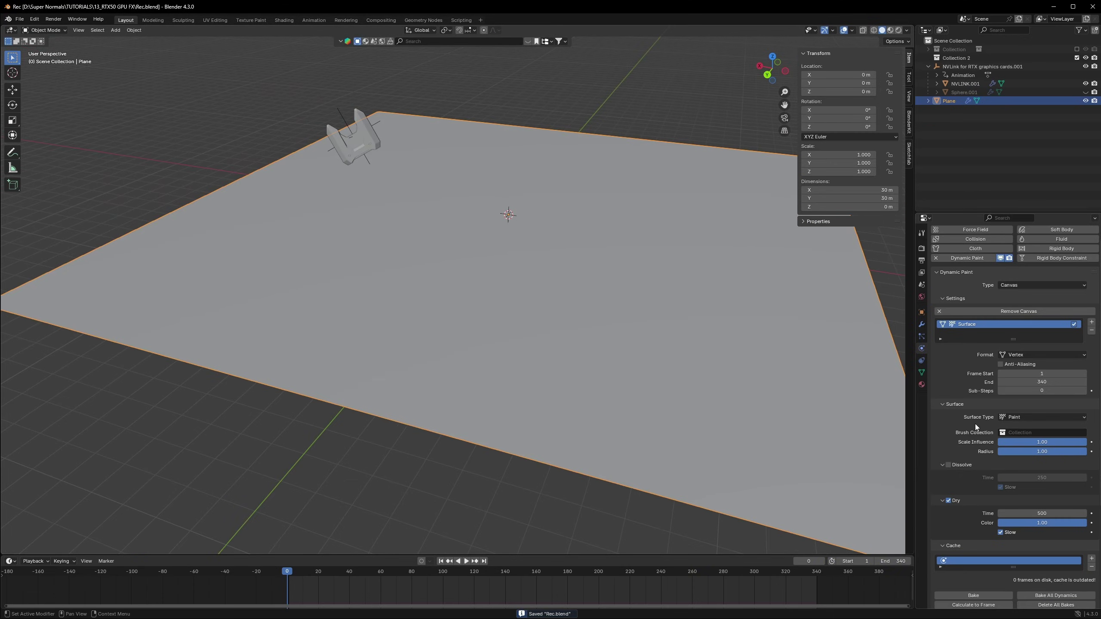
{"action": "left_click", "coordinate": [1002, 365]}
{"action": "left_click", "coordinate": [1016, 417]}
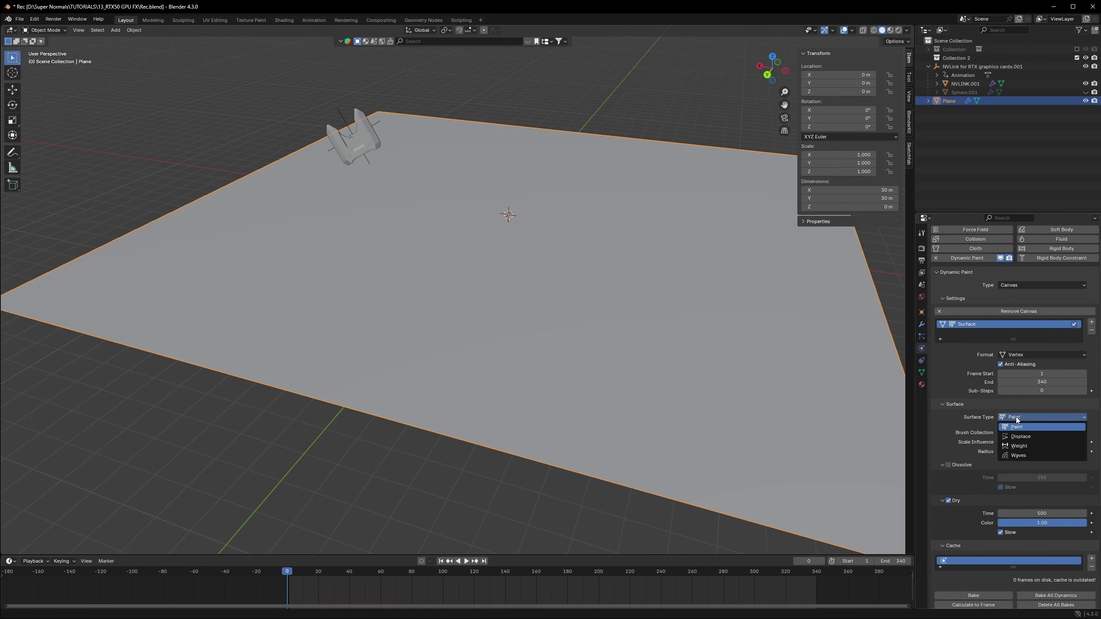
{"action": "left_click", "coordinate": [1036, 456]}
{"action": "left_click", "coordinate": [1020, 500]}
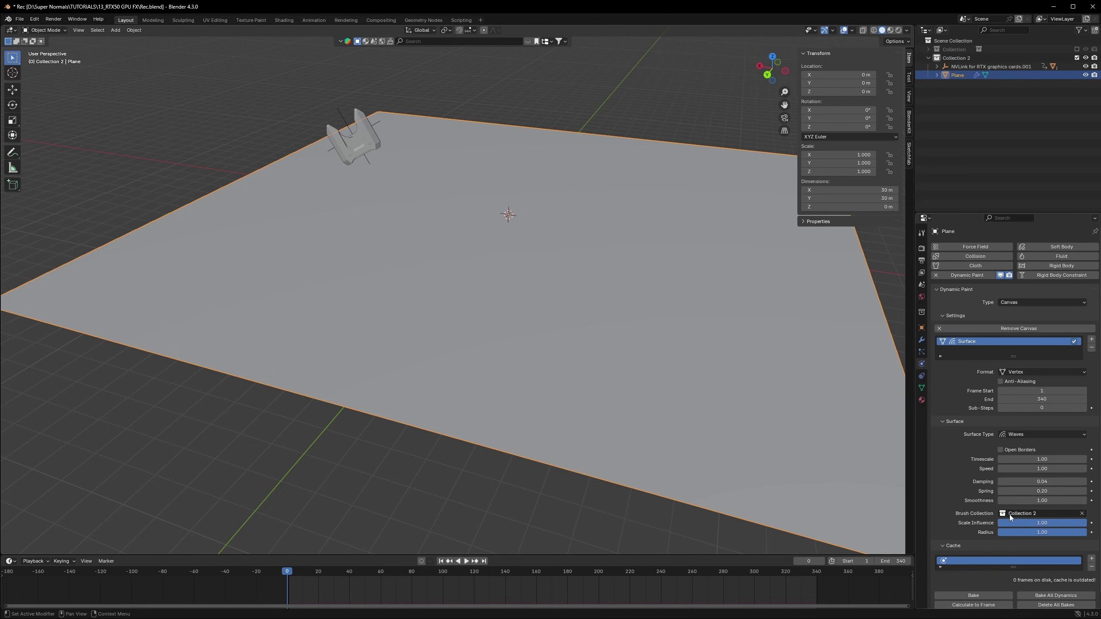
{"action": "key", "text": "ctrl+s"}
- Play the animation twice from the start and examine the waves on the plane from several angles, saving the file
{"action": "key", "text": "space"}
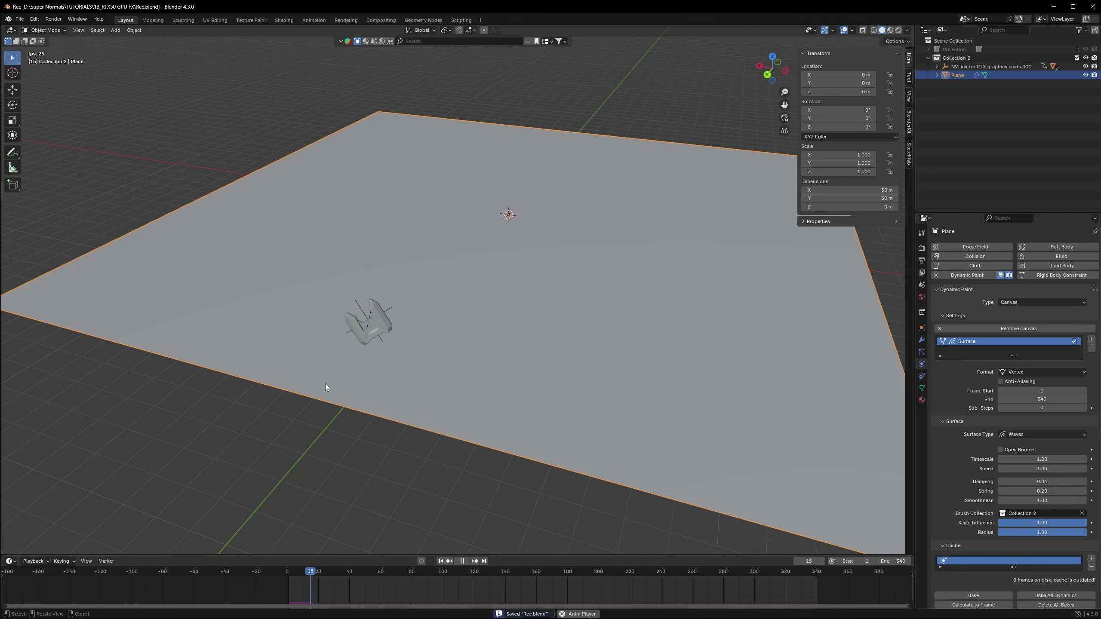
{"action": "scroll", "coordinate": [343, 381], "scroll_direction": "up", "scroll_amount": 2}
{"action": "scroll", "coordinate": [364, 371], "scroll_direction": "down", "scroll_amount": 3}
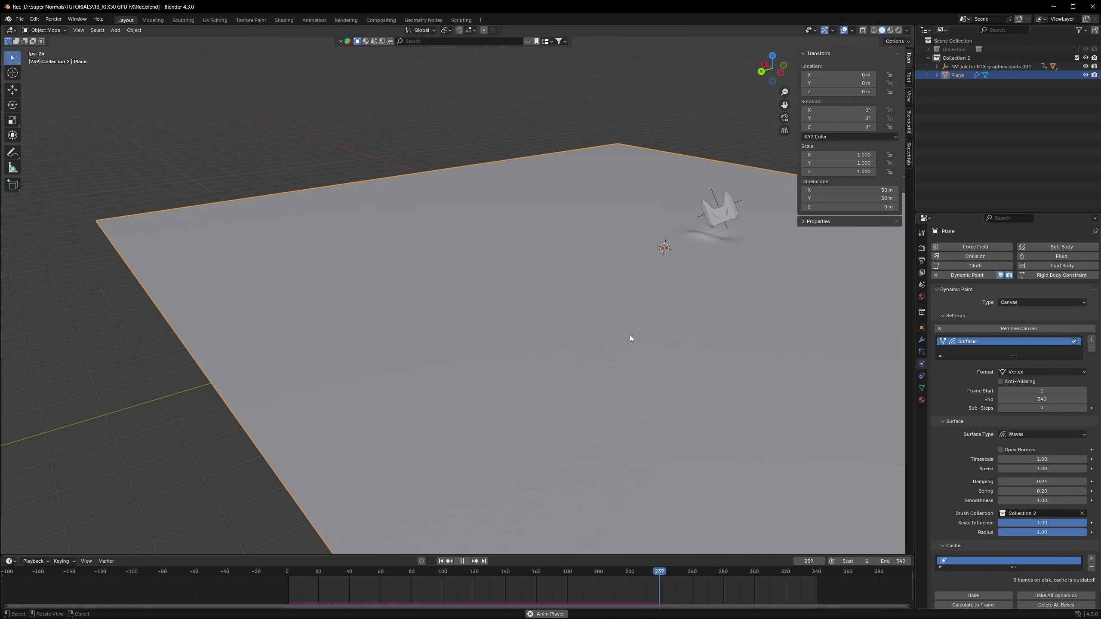
{"action": "key", "text": "space"}
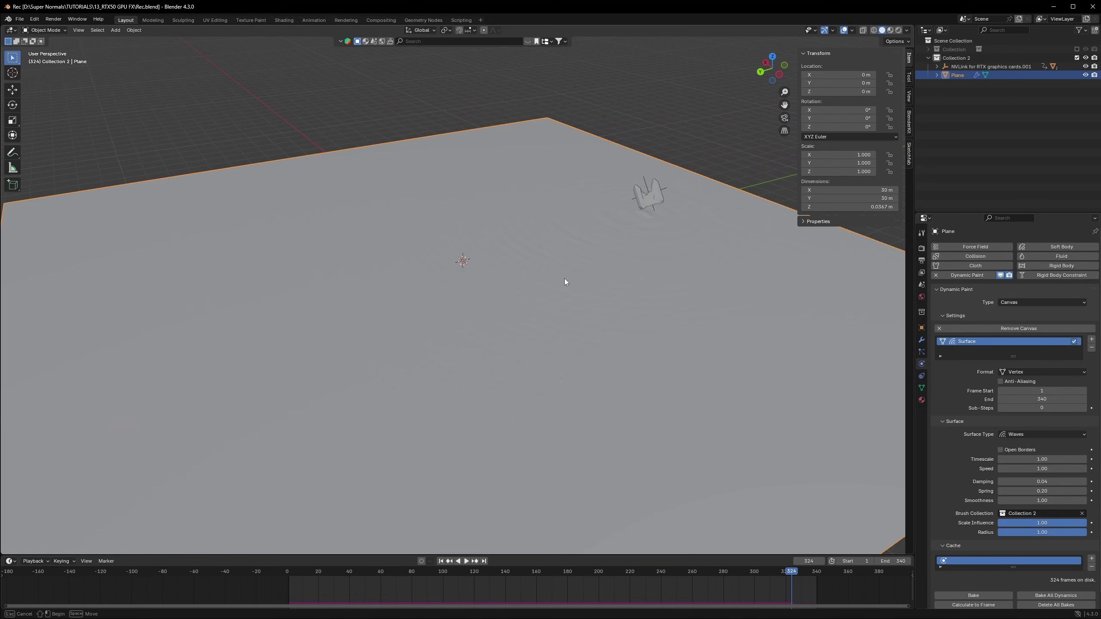
{"action": "right_click", "coordinate": [564, 278]}
{"action": "left_click", "coordinate": [564, 279]}
{"action": "key", "text": "ctrl+s"}
{"action": "middle_click_drag", "start_coordinate": [504, 324], "coordinate": [420, 439]}
{"action": "key", "text": "shift+Left"}
{"action": "key", "text": "space"}
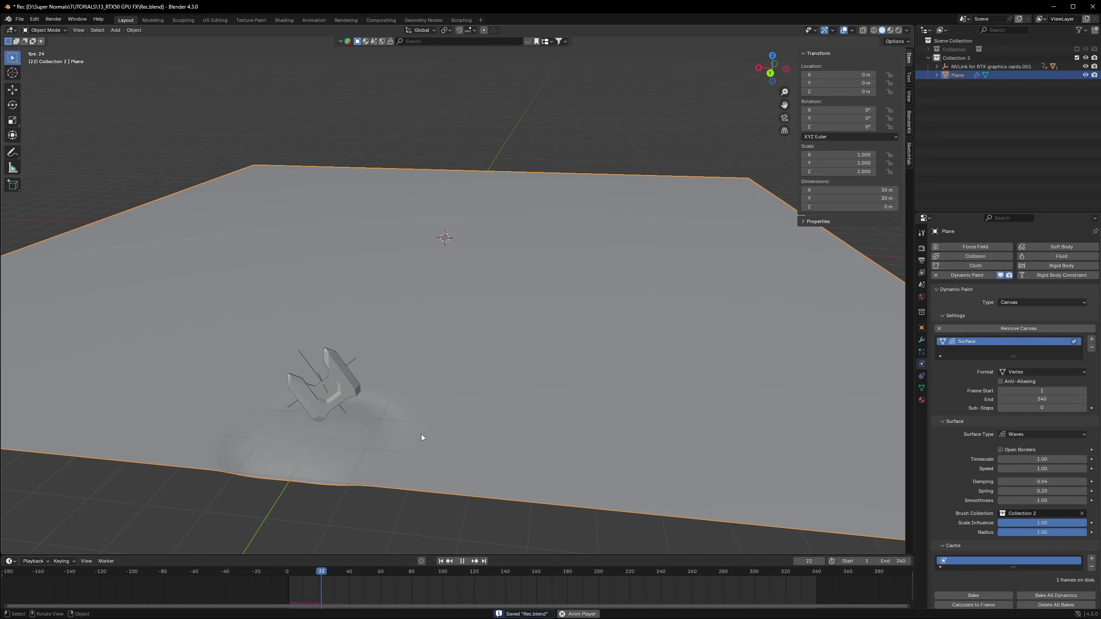
{"action": "middle_click_drag", "start_coordinate": [397, 433], "coordinate": [408, 425]}
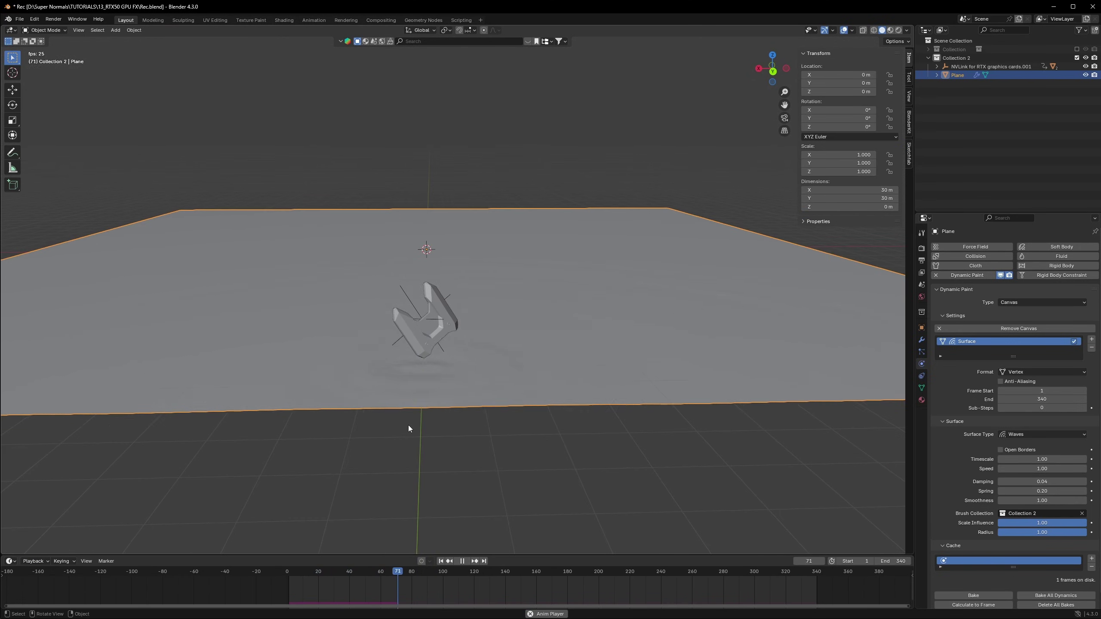
{"action": "scroll", "coordinate": [408, 425], "scroll_direction": "up", "scroll_amount": 2}
{"action": "key", "text": "ctrl+s"}
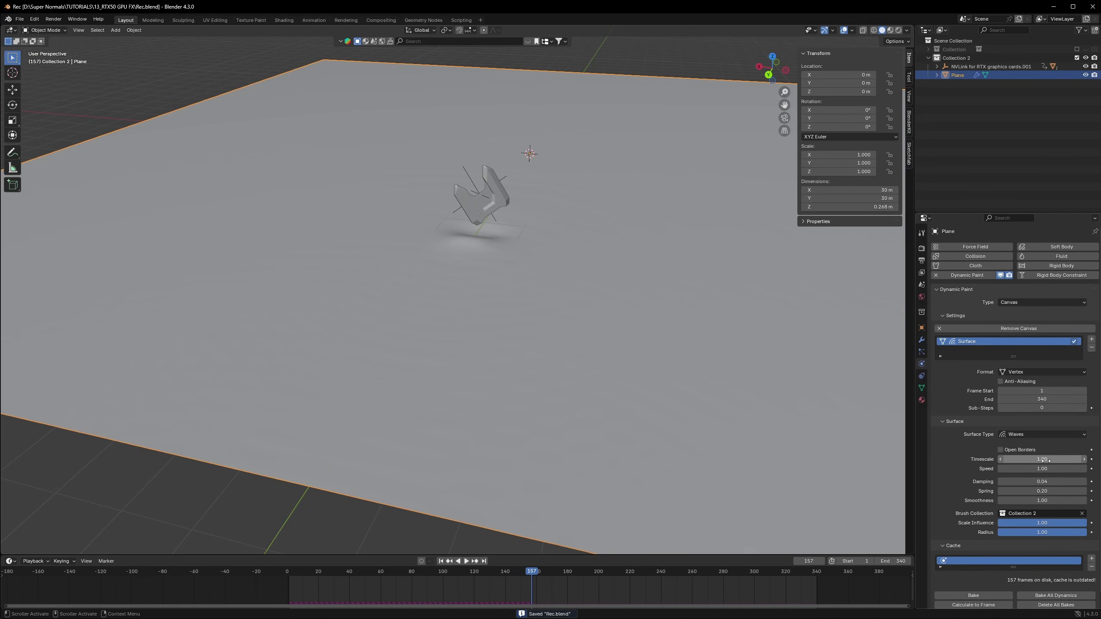
- Set the wave surface's timescale and speed to 0.4, damping to 0.1 and spring to 1
{"action": "left_click_drag", "start_coordinate": [1046, 460], "coordinate": [1046, 461]}
{"action": "type", "text": "0.4"}
{"action": "key", "text": "Return"}
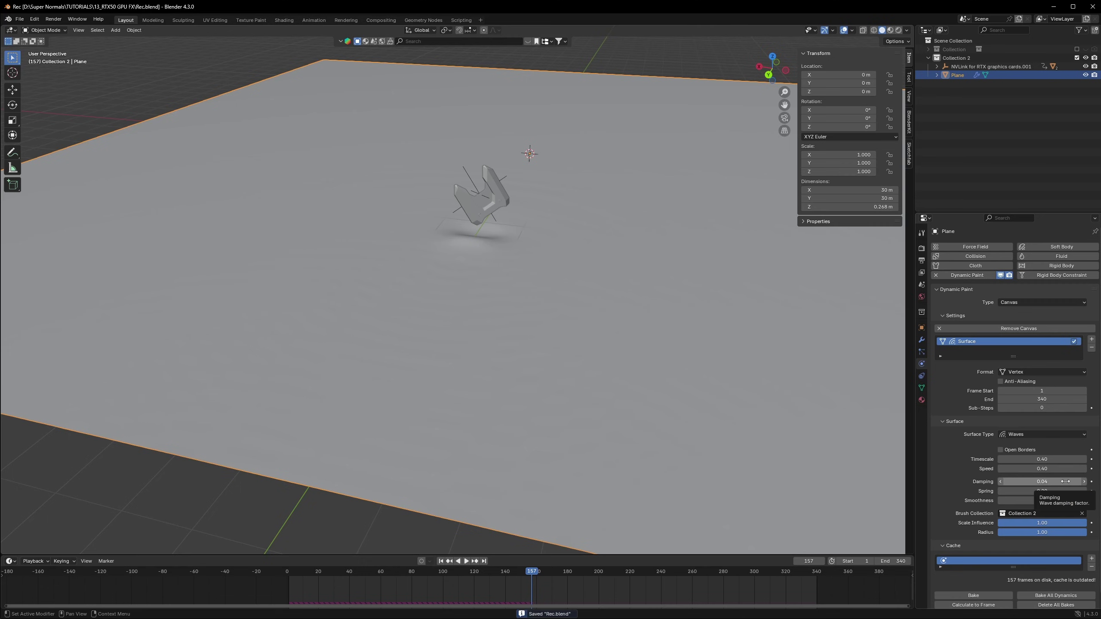
{"action": "left_click", "coordinate": [1040, 483]}
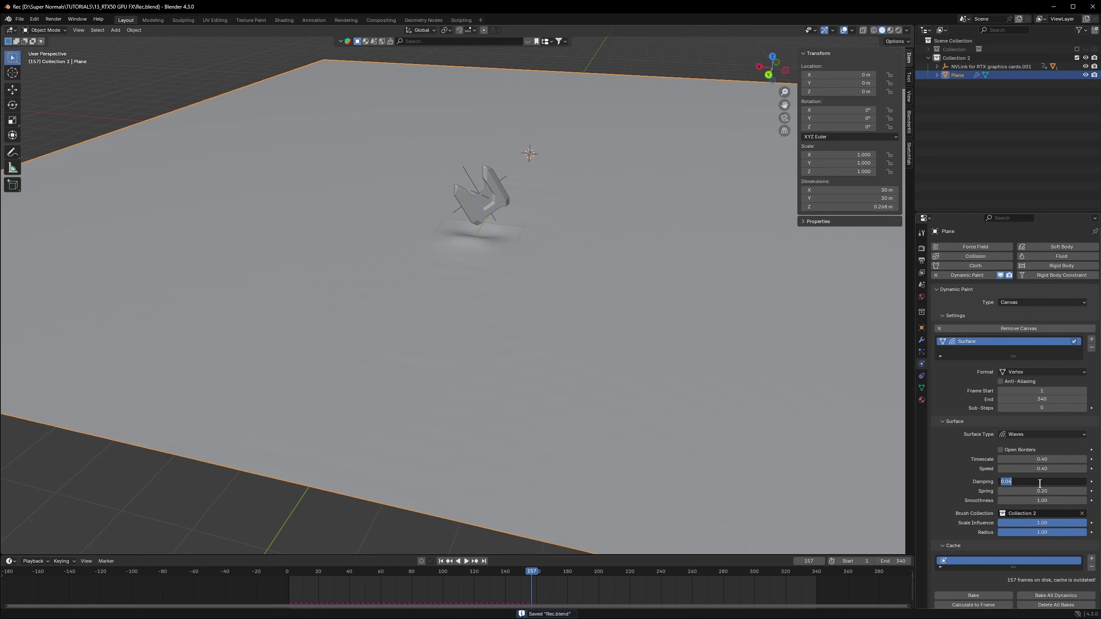
{"action": "type", "text": "0.1"}
{"action": "key", "text": "Return"}
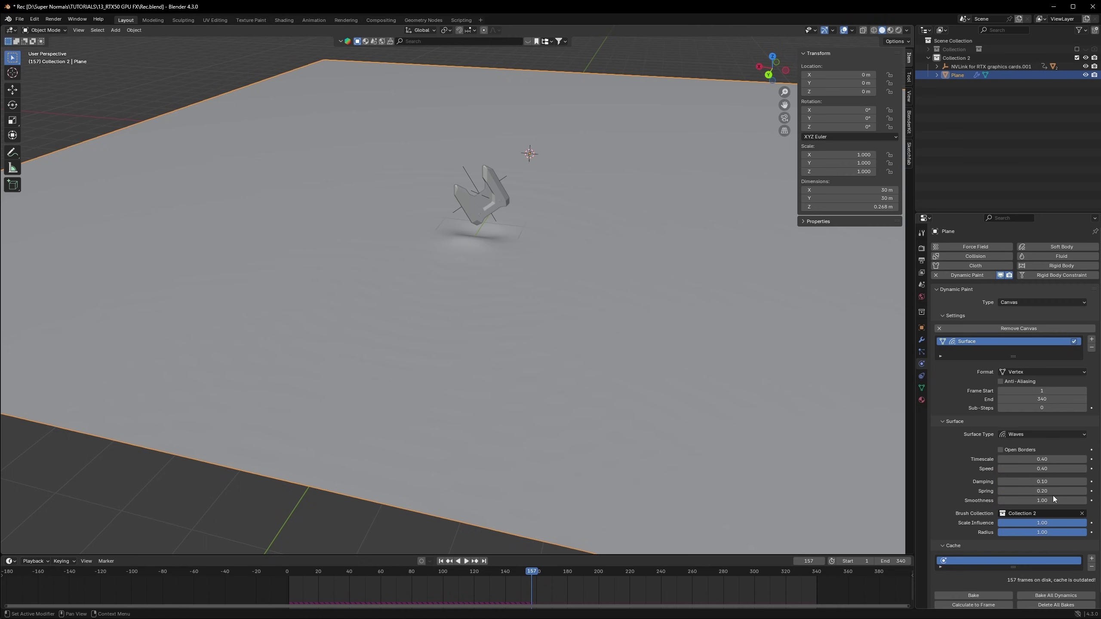
{"action": "left_click", "coordinate": [1053, 494]}
{"action": "type", "text": "1"}
{"action": "key", "text": "Return"}
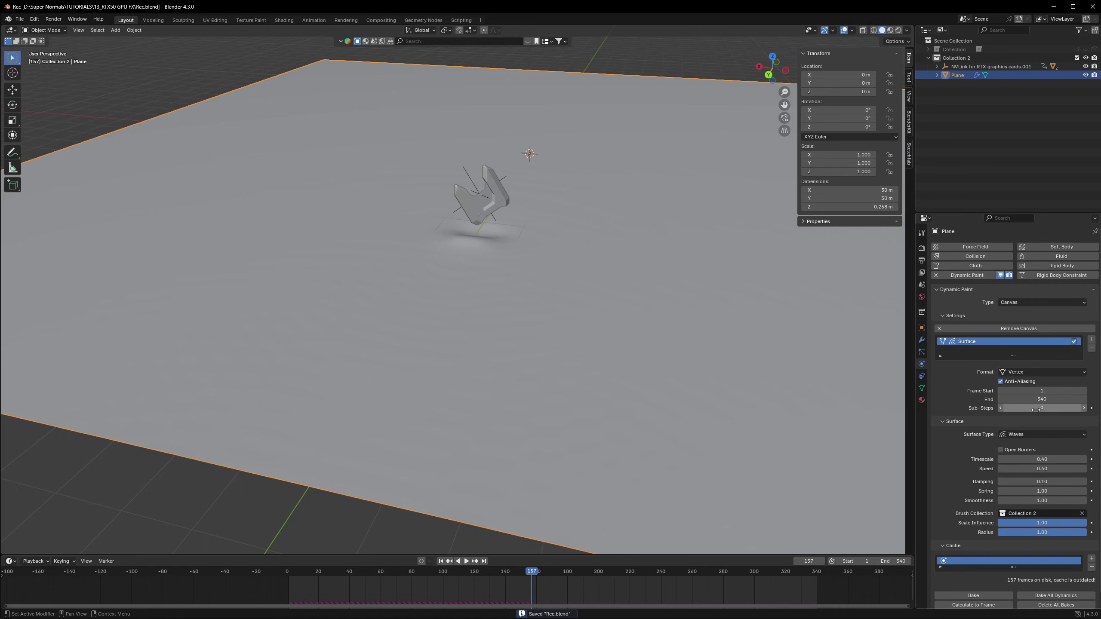
- Turn on the canvas's anti-aliasing, set its sub-steps to 5 and save the file
{"action": "left_click", "coordinate": [1084, 409]}
{"action": "left_click", "coordinate": [1084, 408]}
{"action": "left_click", "coordinate": [1085, 408]}
{"action": "left_click", "coordinate": [1085, 408]}
{"action": "left_click", "coordinate": [1085, 412]}
{"action": "key", "text": "ctrl+s"}
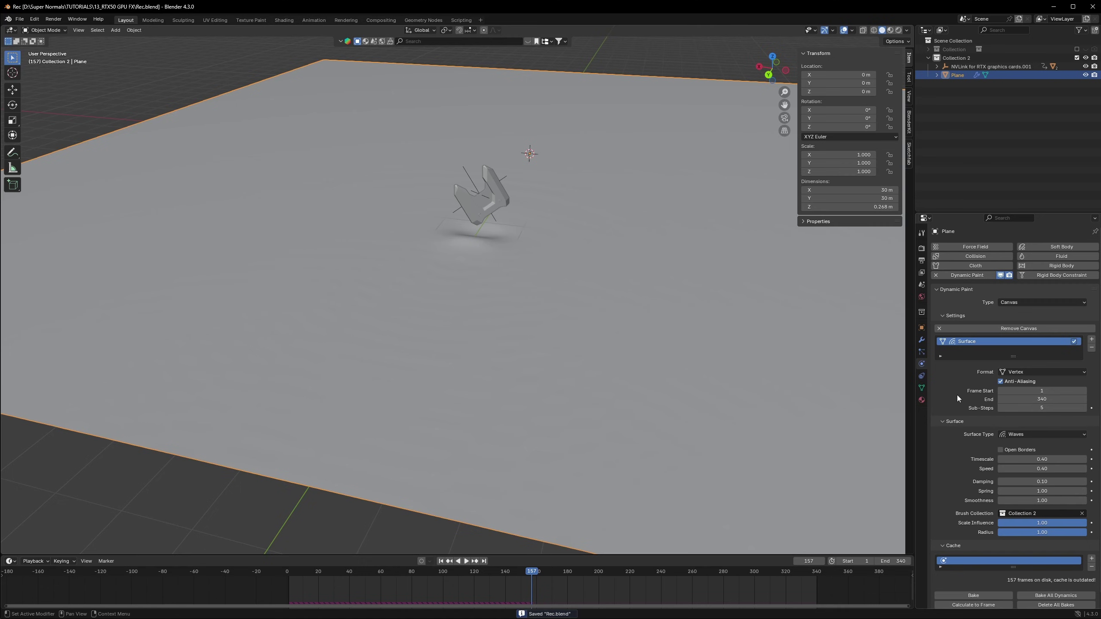
- Save the file and replay the animation from frame 1 to examine the adjusted waves beneath the NVLink
{"action": "left_click", "coordinate": [288, 571]}
{"action": "key", "text": "ctrl+s"}
{"action": "key", "text": "space"}
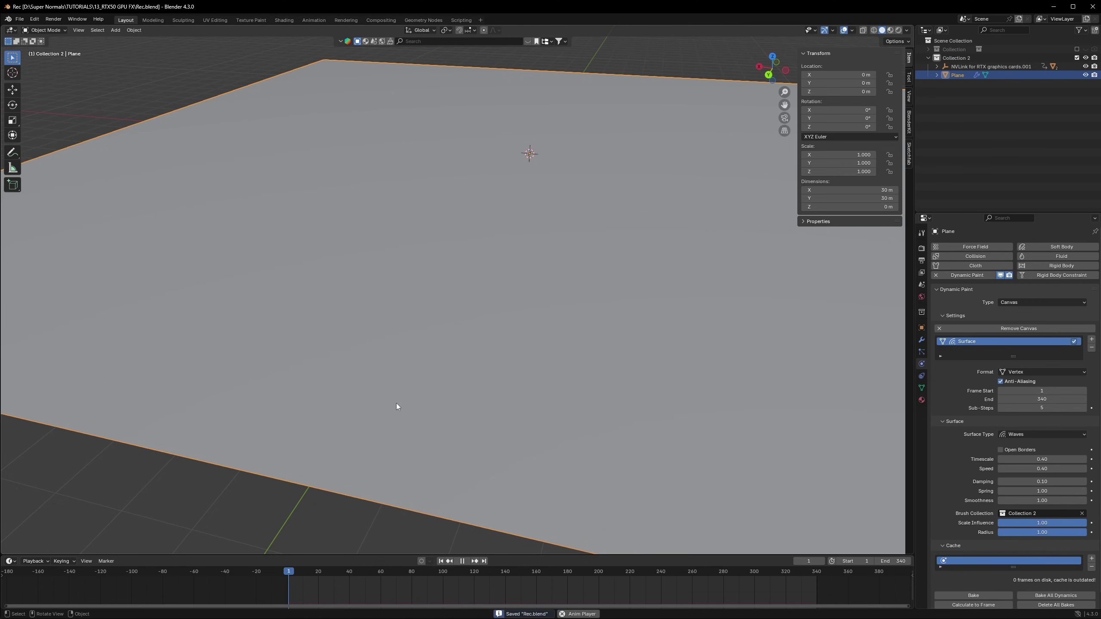
{"action": "scroll", "coordinate": [397, 401], "scroll_direction": "down", "scroll_amount": 3}
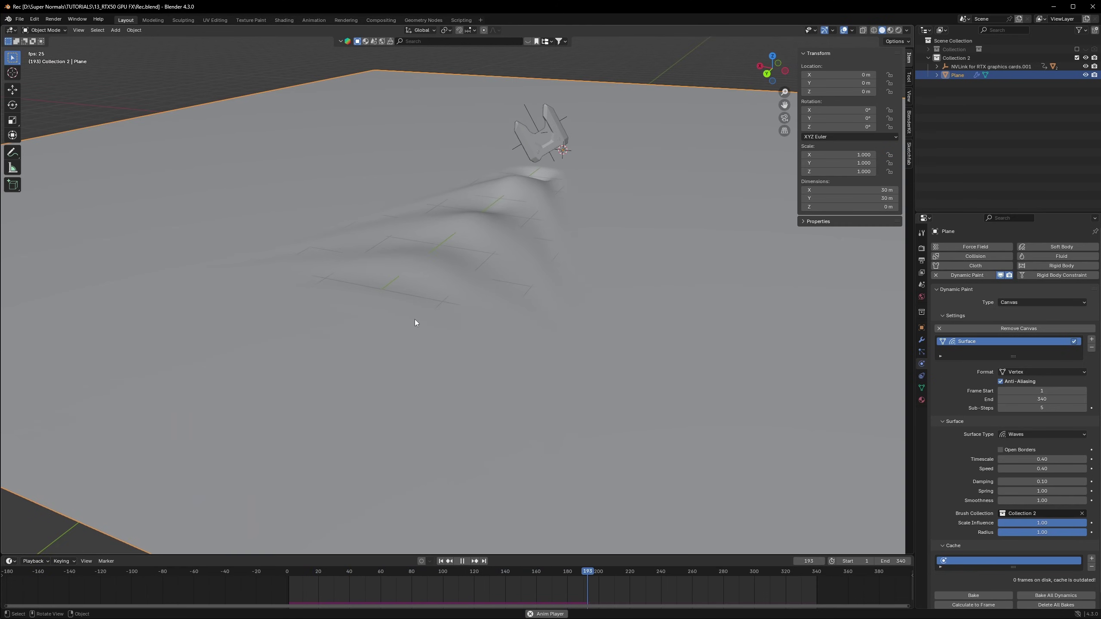
{"action": "scroll", "coordinate": [415, 319], "scroll_direction": "down", "scroll_amount": 1}
{"action": "scroll", "coordinate": [415, 319], "scroll_direction": "up", "scroll_amount": 1}
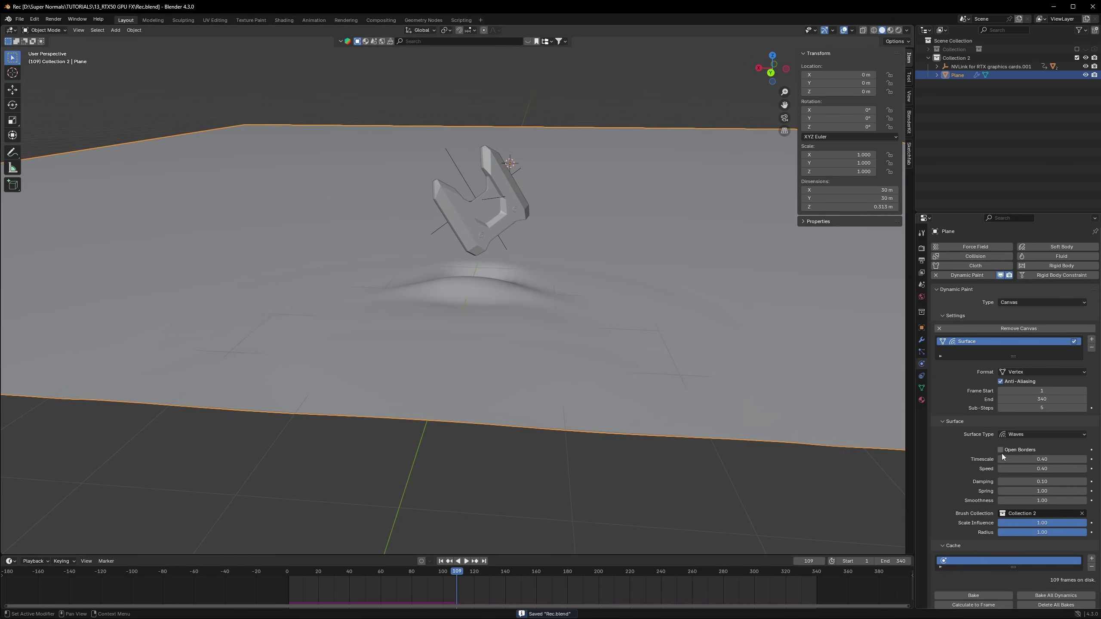
- Turn on open borders for the plane's wave surface and replay the animation from the start, saving the file
{"action": "left_click", "coordinate": [1001, 450]}
{"action": "left_click", "coordinate": [283, 572]}
{"action": "key", "text": "space"}
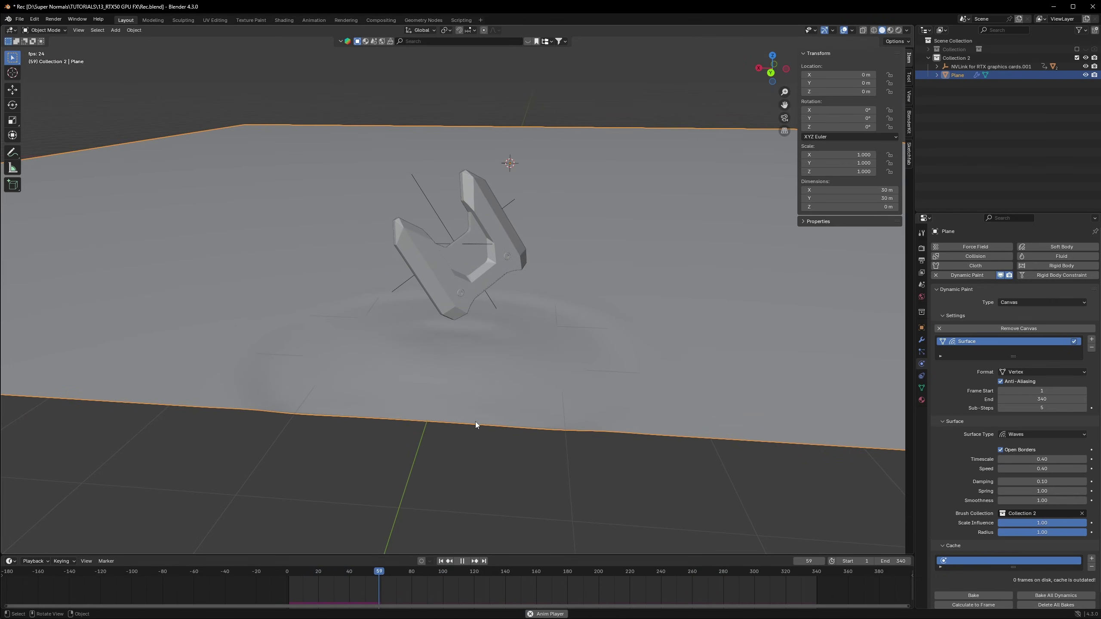
{"action": "key", "text": "space"}
{"action": "left_click", "coordinate": [289, 572]}
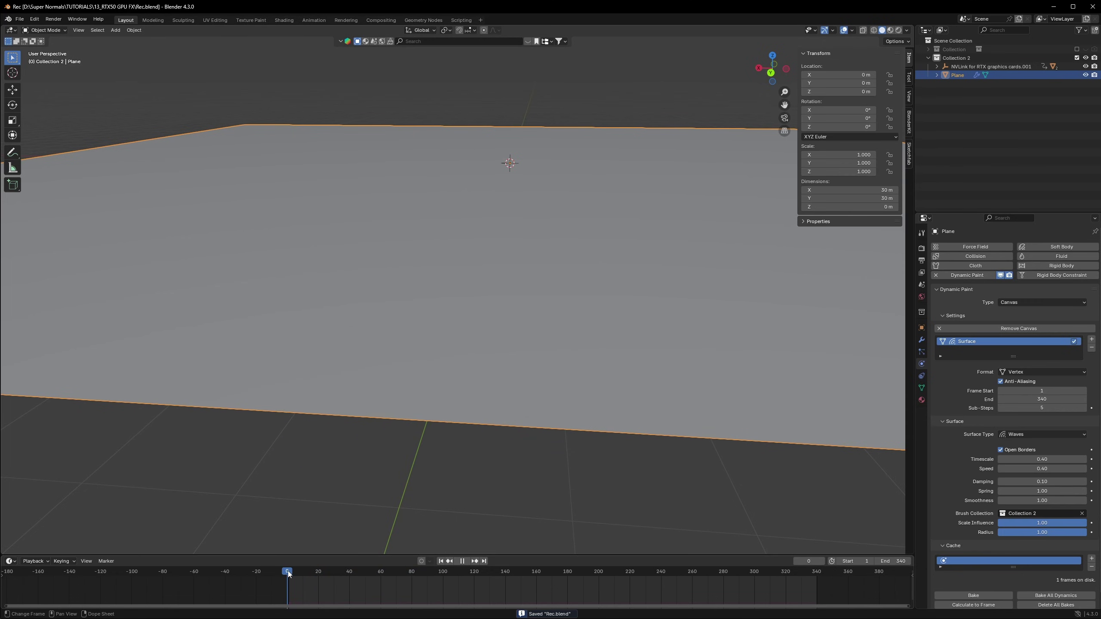
{"action": "key", "text": "ctrl+s"}
{"action": "key", "text": "space"}
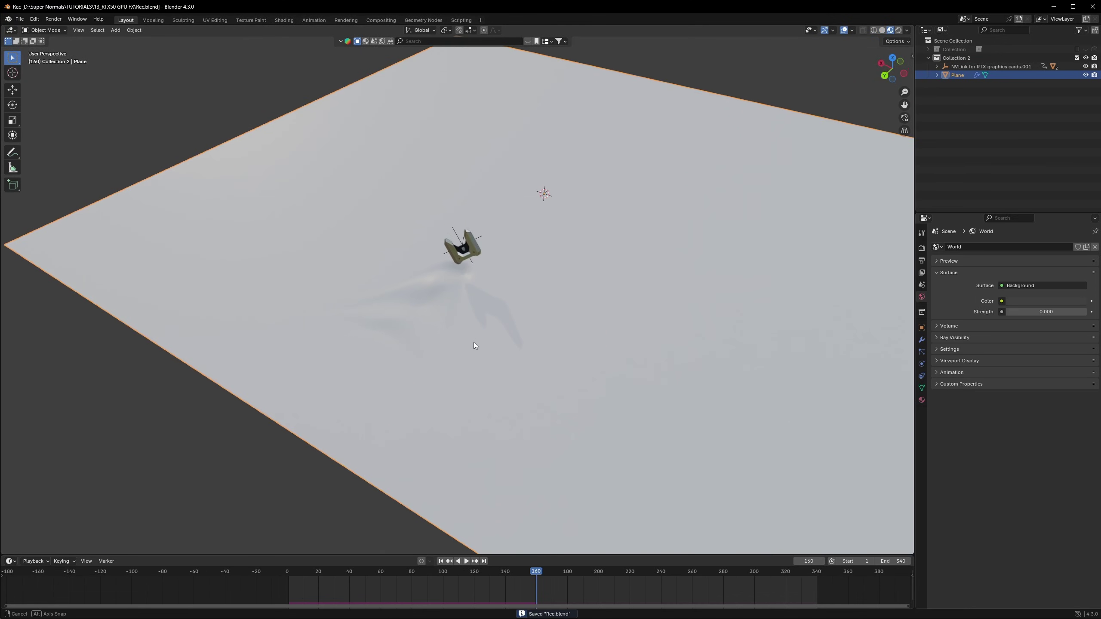
- Switch the viewport to solid shading, inspect the waves on the plane and save the file
{"action": "left_click", "coordinate": [882, 30]}
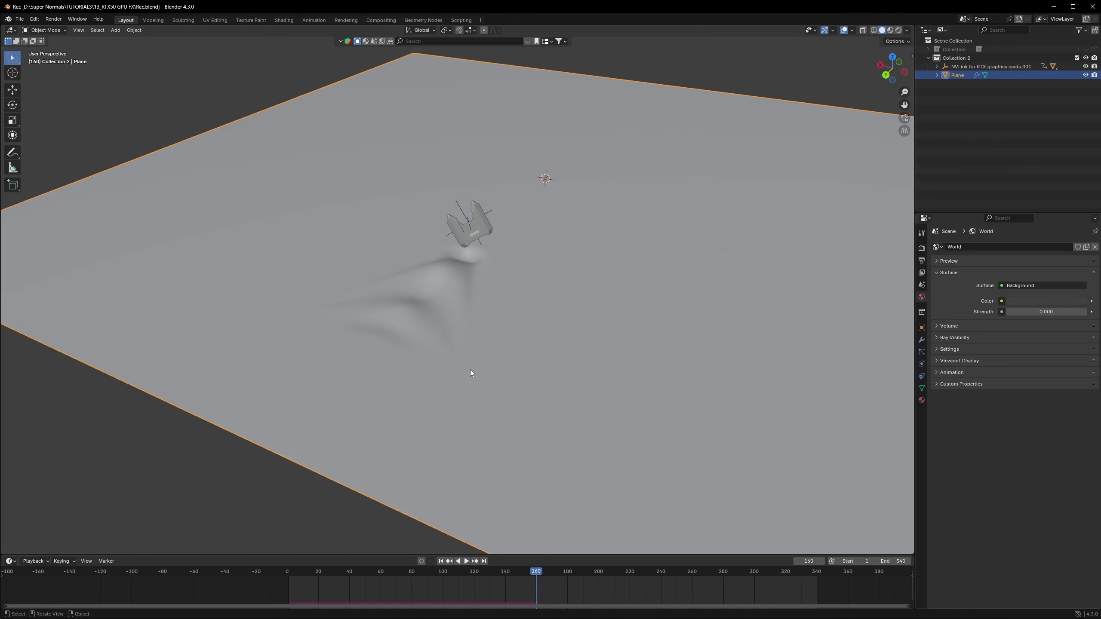
{"action": "mouse_move", "coordinate": [481, 346]}
{"action": "middle_mouse_down"}
{"action": "mouse_move", "coordinate": [487, 358]}
{"action": "mouse_move", "coordinate": [408, 388]}
{"action": "middle_mouse_up"}
{"action": "key", "text": "ctrl+s"}
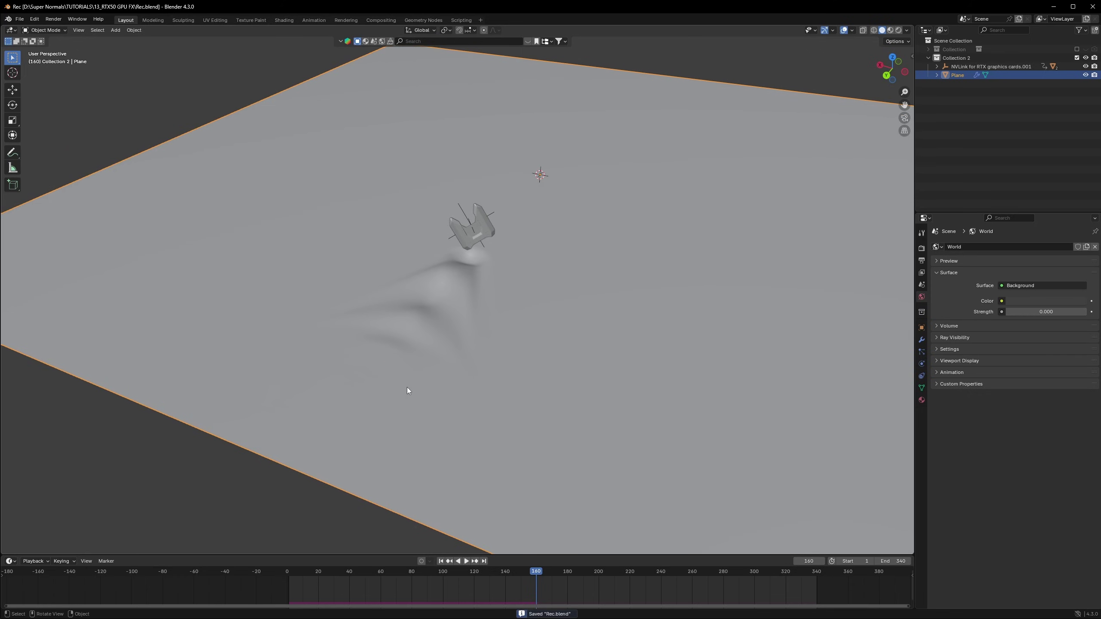
- Add a Geometry Nodes modifier to the plane and create a new node group in it
{"action": "left_click", "coordinate": [922, 340]}
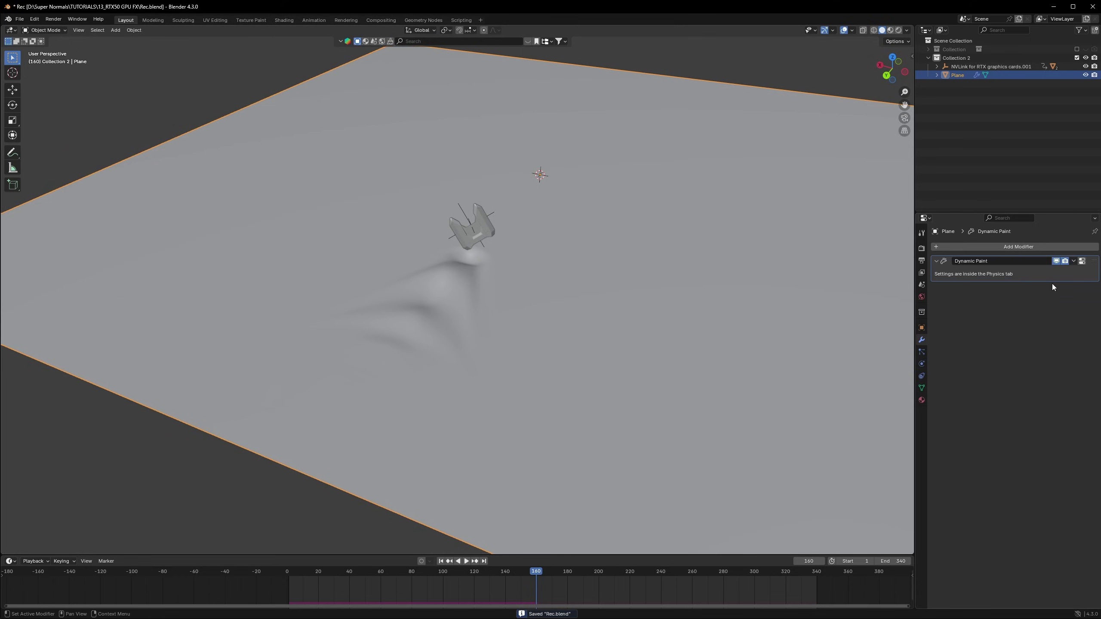
{"action": "left_click", "coordinate": [1002, 249]}
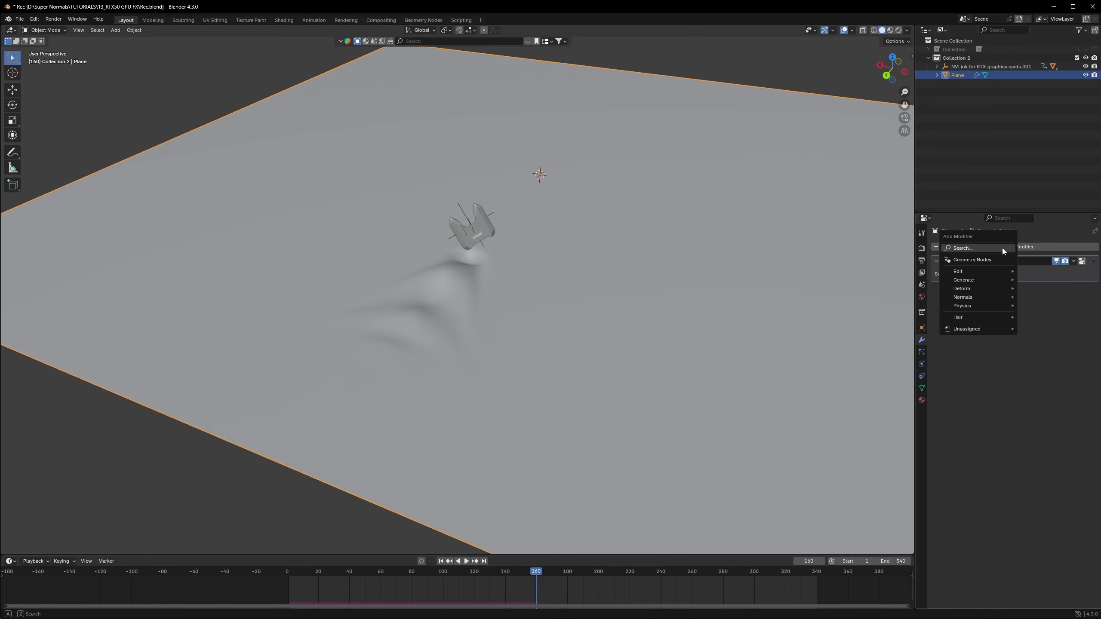
{"action": "left_click", "coordinate": [972, 309]}
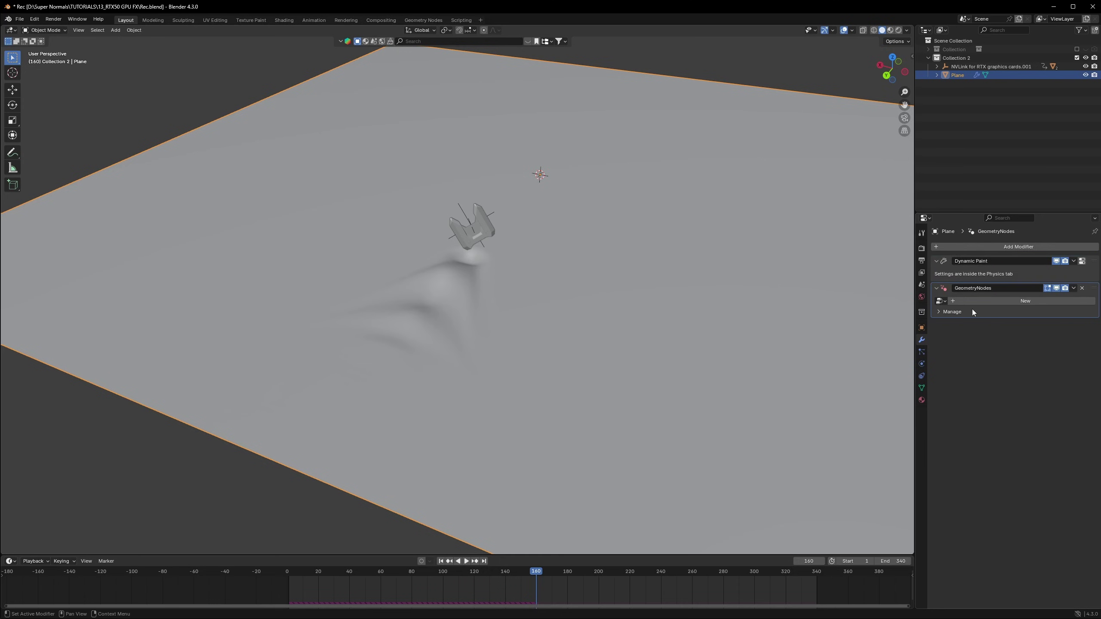
{"action": "left_click", "coordinate": [996, 302]}
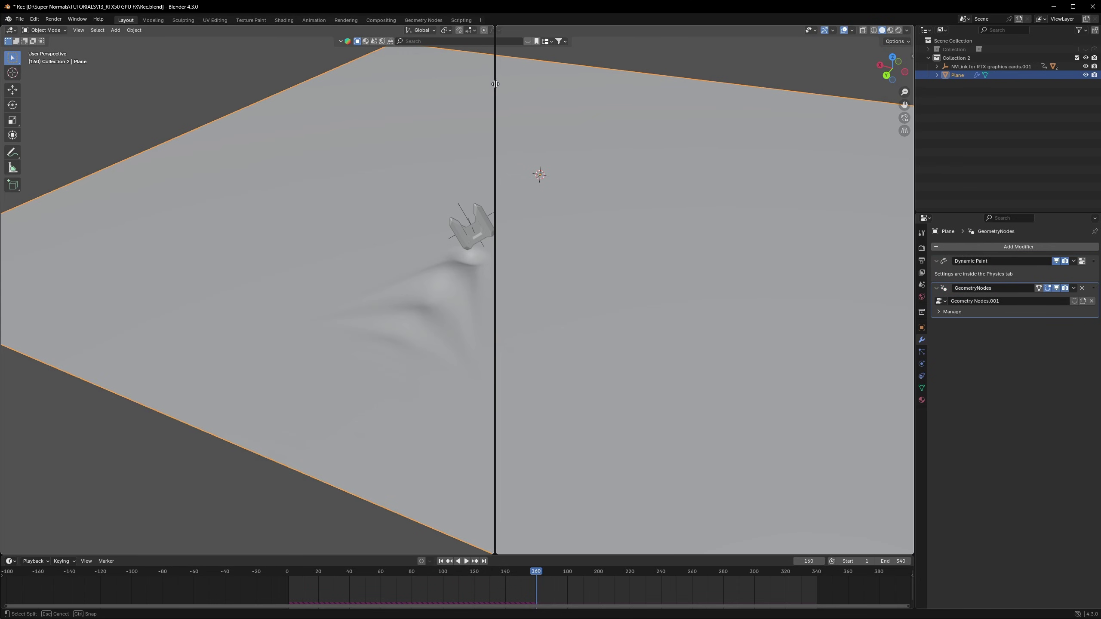
- Split the 3D viewport in two and turn the new area into a Geometry Node Editor with its sidebar hidden
{"action": "left_click", "coordinate": [496, 78]}
{"action": "left_click", "coordinate": [504, 30]}
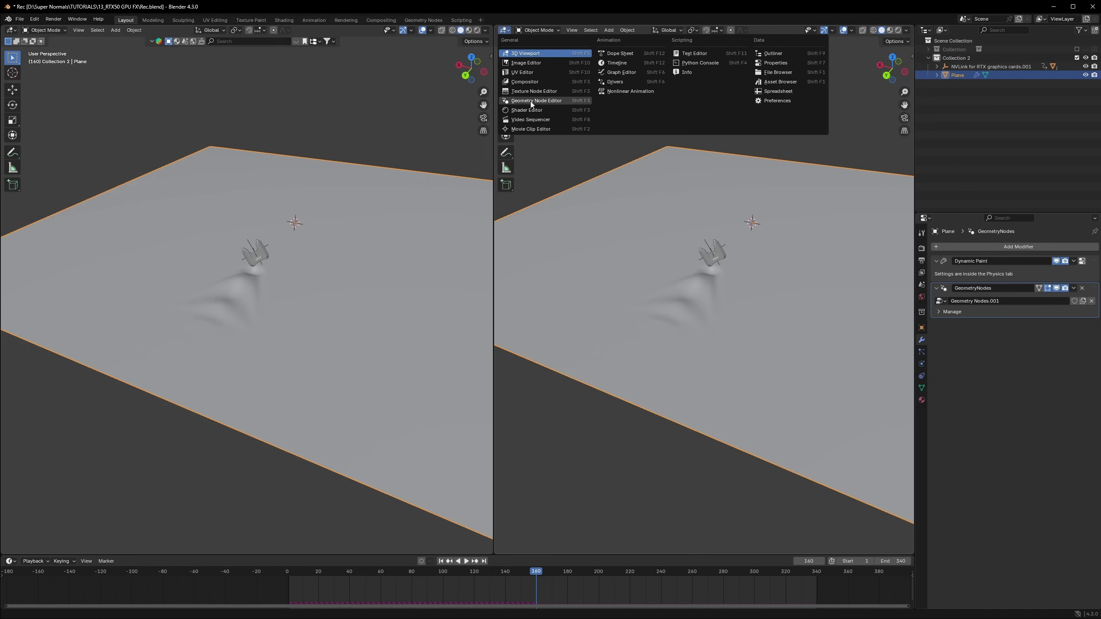
{"action": "left_click", "coordinate": [531, 100]}
{"action": "key", "text": "Home"}
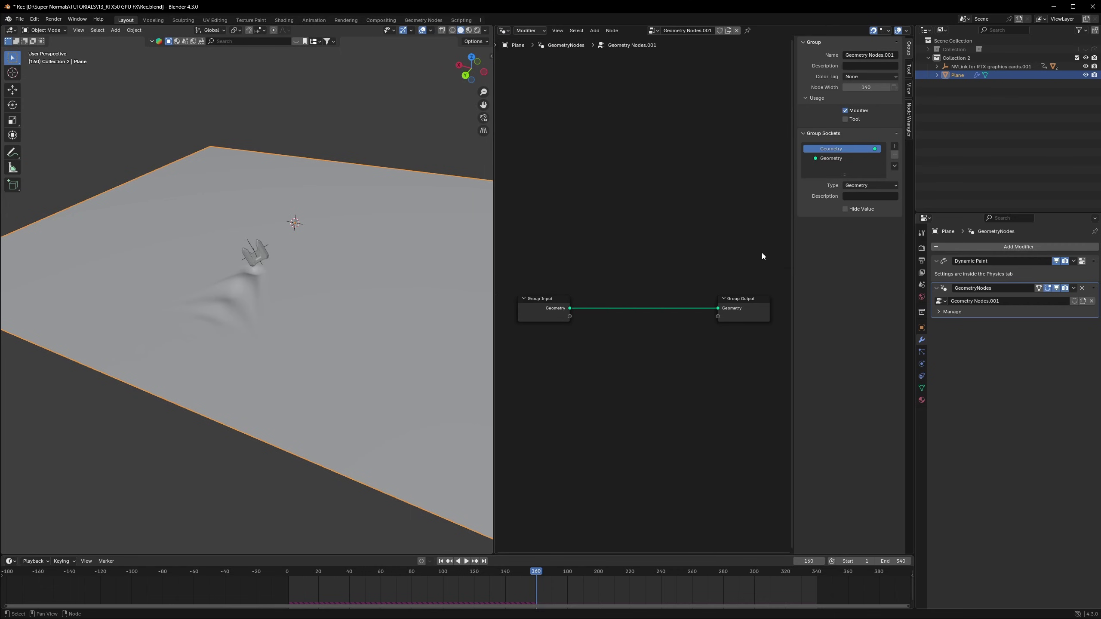
{"action": "key", "text": "n"}
{"action": "key", "text": "Home"}
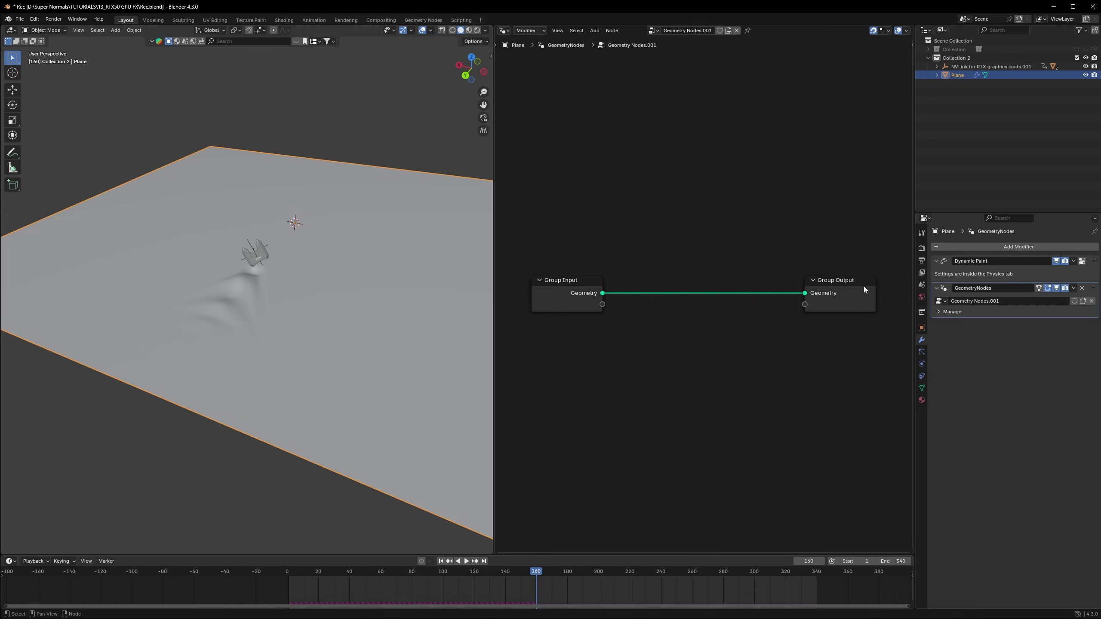
- Insert a Delete Geometry node on the link between Group Input and Group Output
{"action": "left_click_drag", "start_coordinate": [859, 284], "coordinate": [888, 284]}
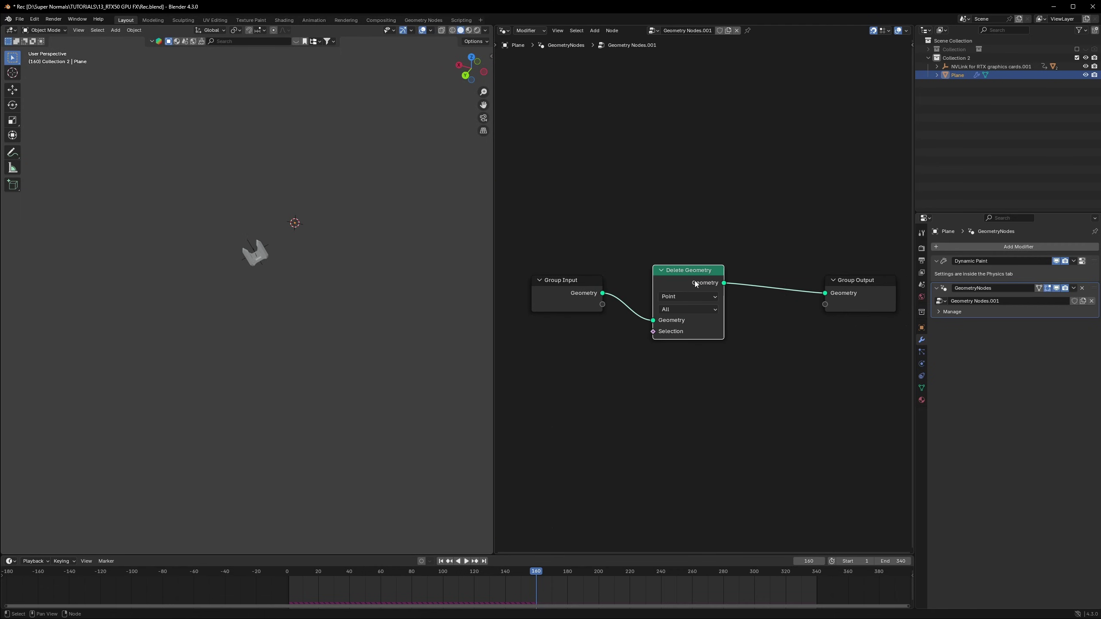
{"action": "left_click_drag", "start_coordinate": [695, 284], "coordinate": [695, 295]}
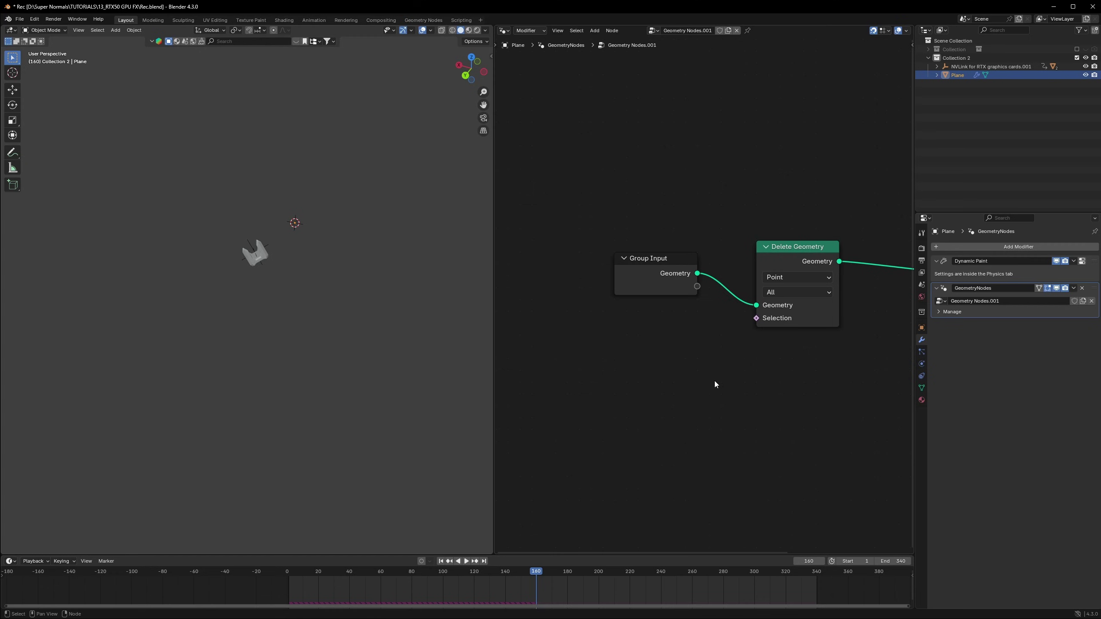
{"action": "scroll", "coordinate": [716, 385], "scroll_direction": "up", "scroll_amount": 1}
{"action": "scroll", "coordinate": [715, 381], "scroll_direction": "down", "scroll_amount": 3}
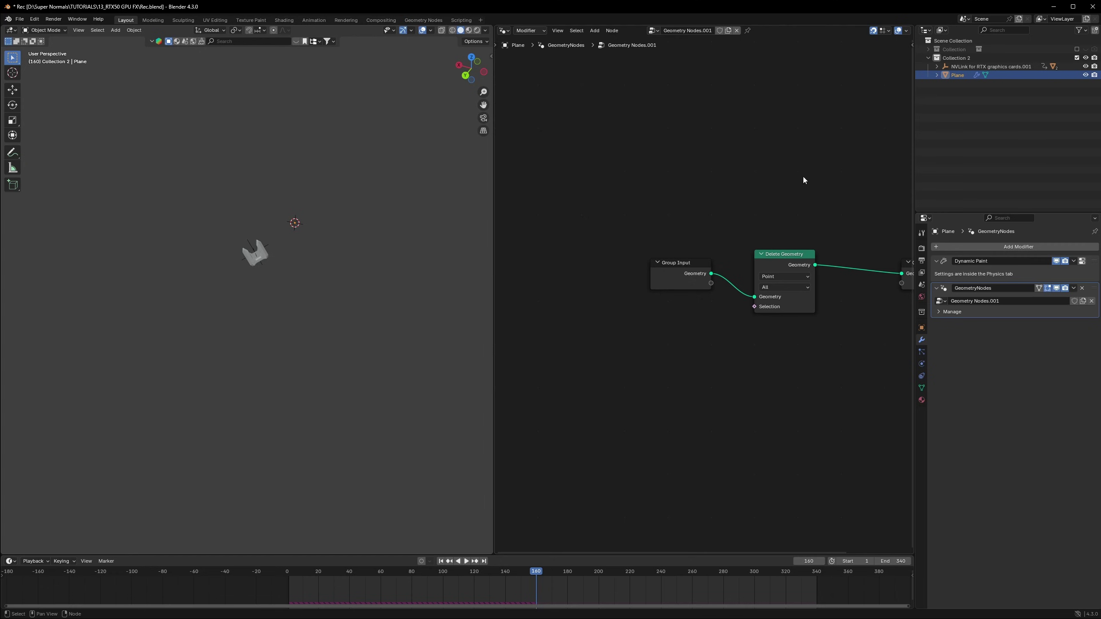
- Add an Edge Vertices node below the Group Input node
{"action": "key", "text": "shift+a"}
{"action": "type", "text": "edge"}
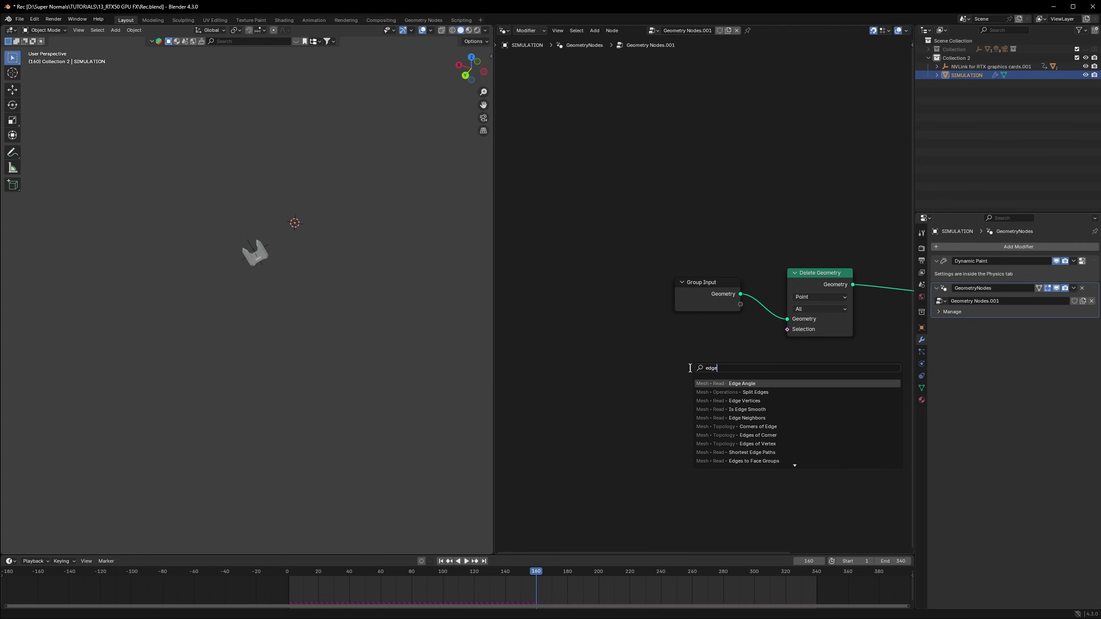
{"action": "left_click", "coordinate": [753, 401]}
{"action": "left_click", "coordinate": [583, 347]}
{"action": "scroll", "coordinate": [638, 369], "scroll_direction": "up", "scroll_amount": 2}
- Add a vector Subtract node fed by Position 1 and Position 2 of the Edge Vertices node
{"action": "left_click_drag", "start_coordinate": [637, 394], "coordinate": [708, 379]}
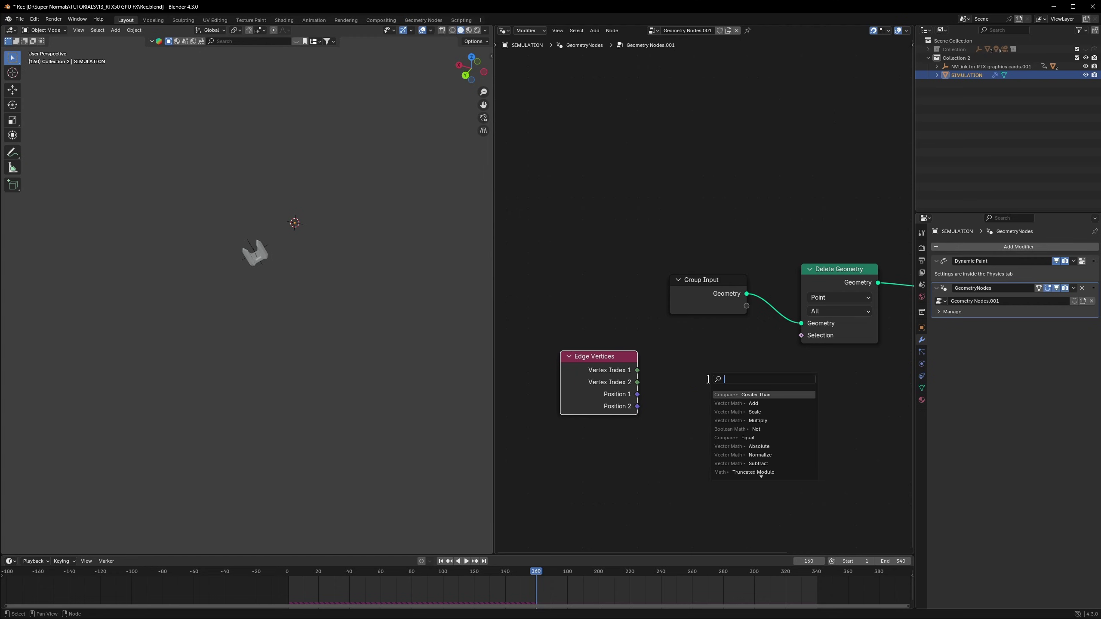
{"action": "type", "text": "subtra"}
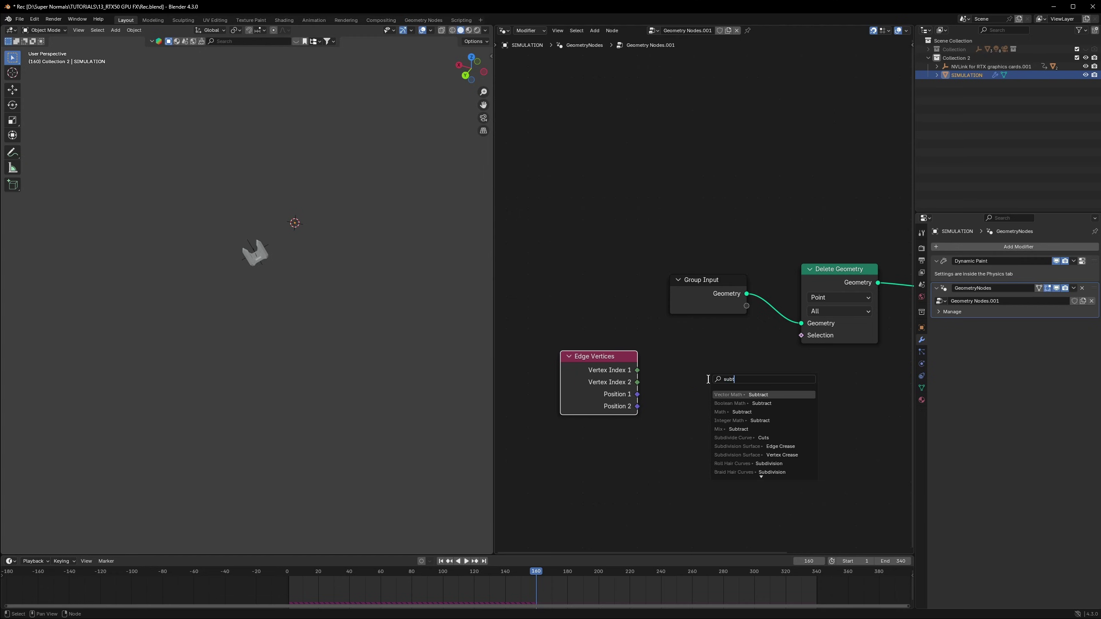
{"action": "left_click", "coordinate": [761, 395]}
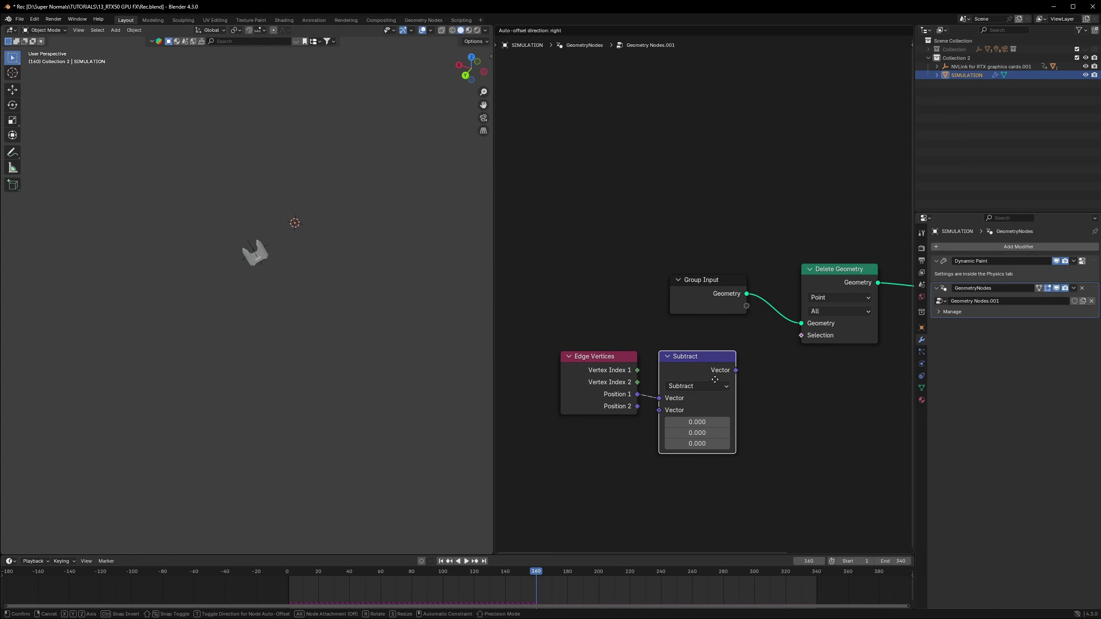
{"action": "left_click", "coordinate": [713, 378]}
{"action": "left_click_drag", "start_coordinate": [638, 407], "coordinate": [659, 410]}
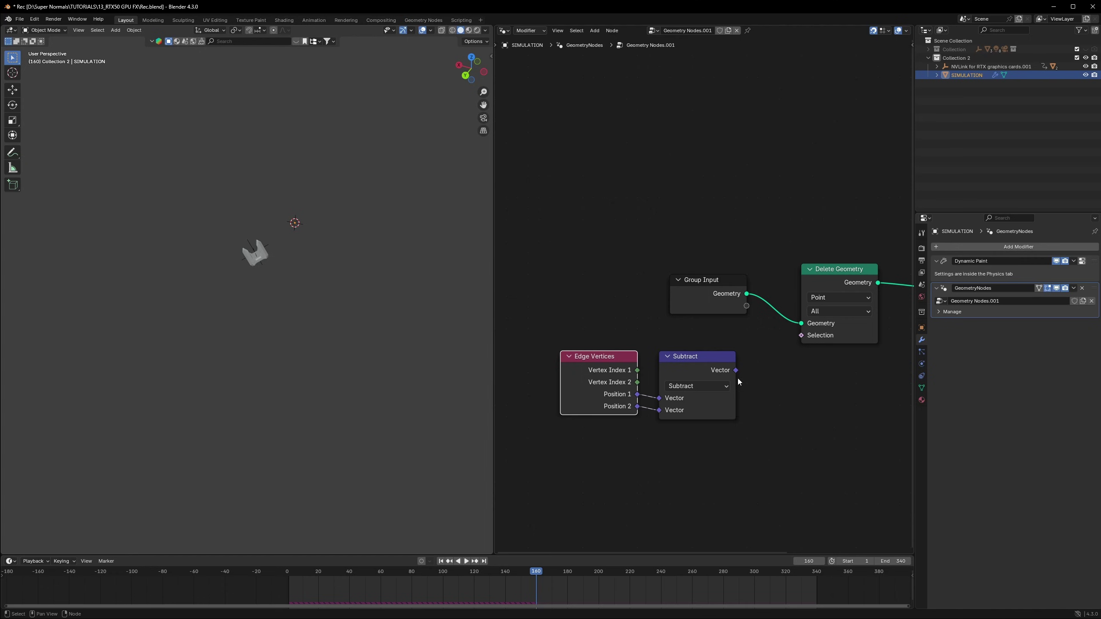
- Shift the Edge Vertices and Subtract nodes aside, and place a vector Normalize node fed by Subtract beneath them
{"action": "key", "text": "g"}
{"action": "left_click", "coordinate": [717, 378]}
{"action": "left_click_drag", "start_coordinate": [717, 378], "coordinate": [761, 381]}
{"action": "left_click", "coordinate": [769, 383]}
{"action": "type", "text": "norm"}
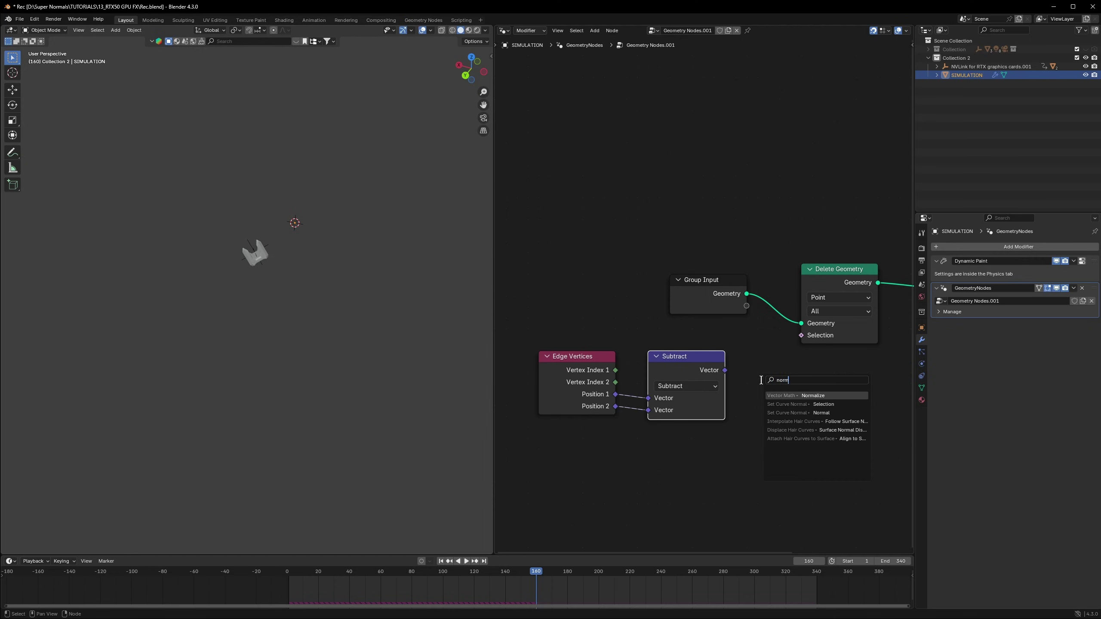
{"action": "type", "text": "al"}
{"action": "key", "text": "Return"}
{"action": "left_click", "coordinate": [716, 433]}
- Add a vector Absolute node fed by the Normalize output, beside the Subtract node
{"action": "left_click_drag", "start_coordinate": [725, 447], "coordinate": [772, 389]}
{"action": "type", "text": "absolu"}
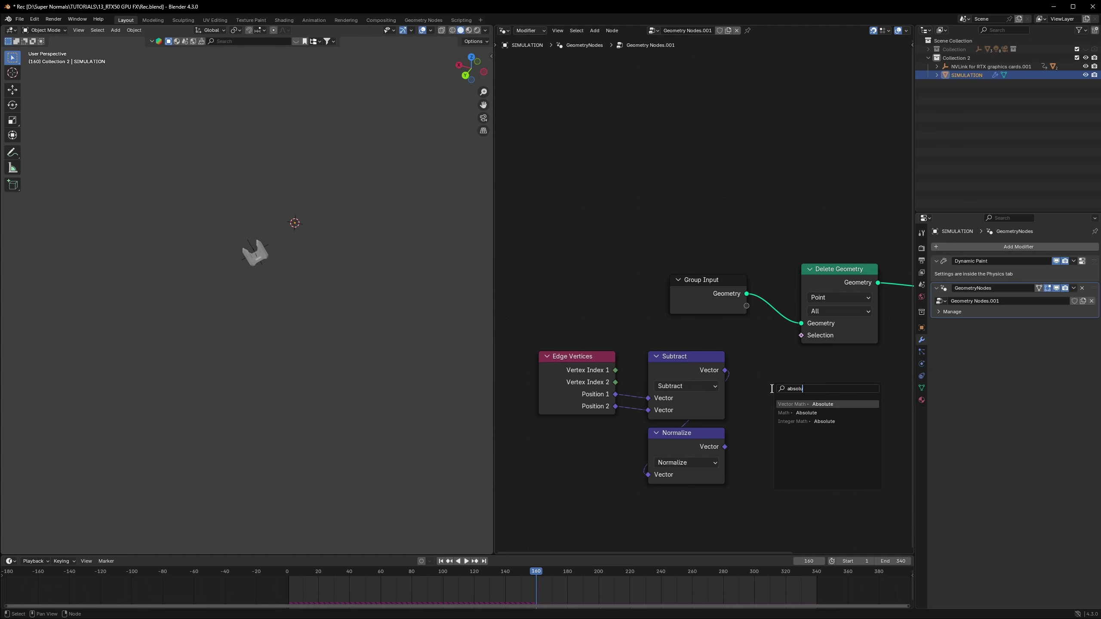
{"action": "key", "text": "Return"}
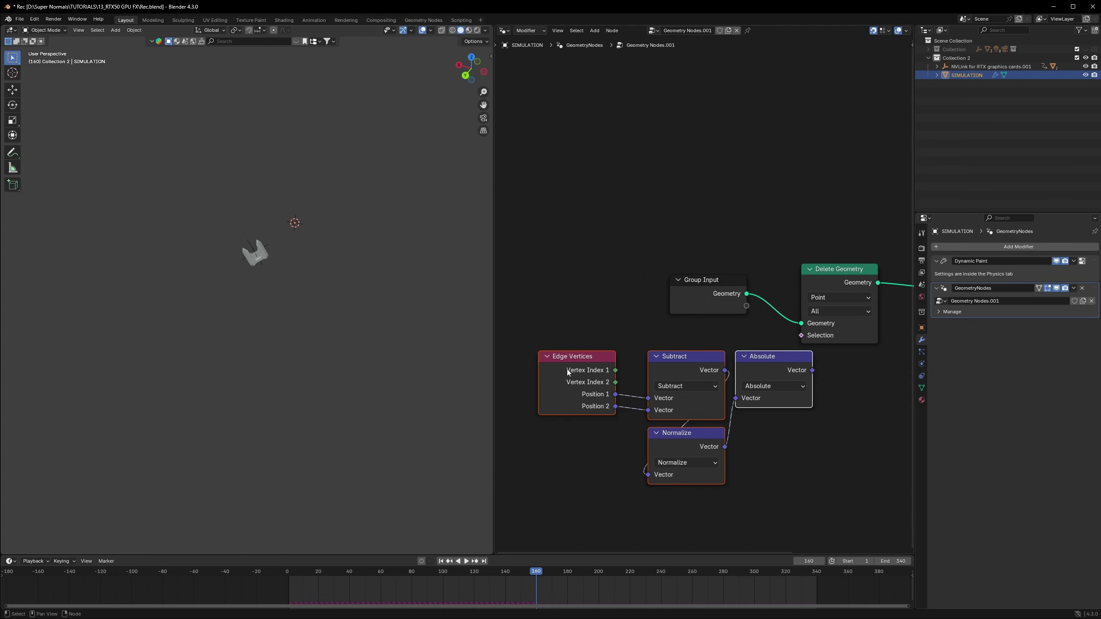
- Make room among the vector nodes and add a vector Compare node set to Equal, fed by Absolute
{"action": "left_click", "coordinate": [680, 405]}
{"action": "middle_click_drag", "start_coordinate": [652, 411], "coordinate": [697, 412]}
{"action": "left_click", "coordinate": [697, 411]}
{"action": "left_click_drag", "start_coordinate": [650, 370], "coordinate": [723, 370]}
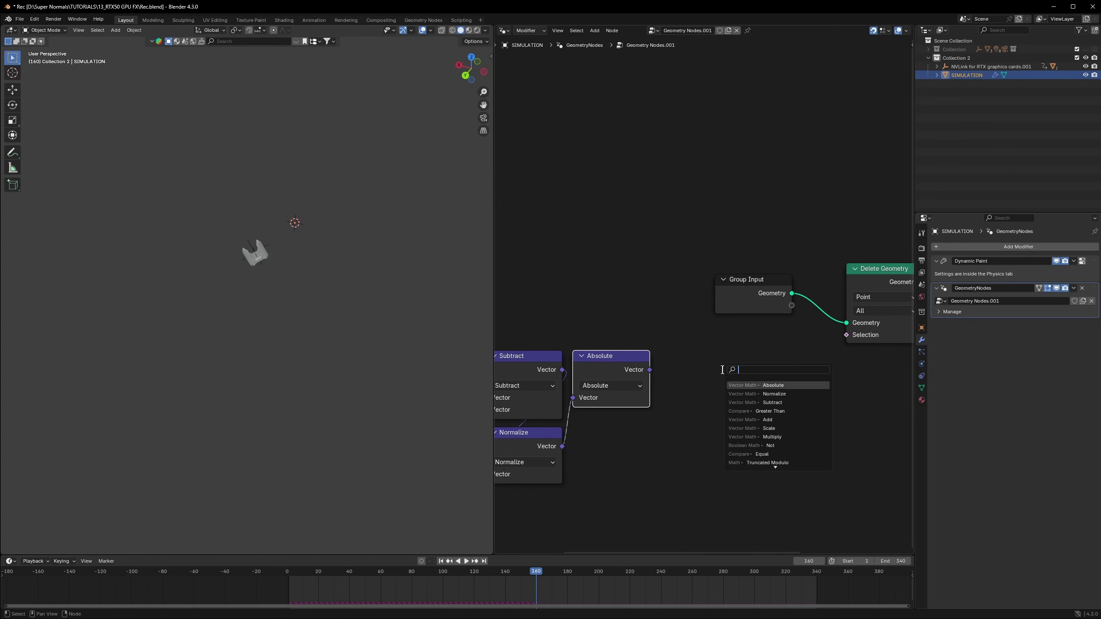
{"action": "type", "text": "equal"}
{"action": "key", "text": "Return"}
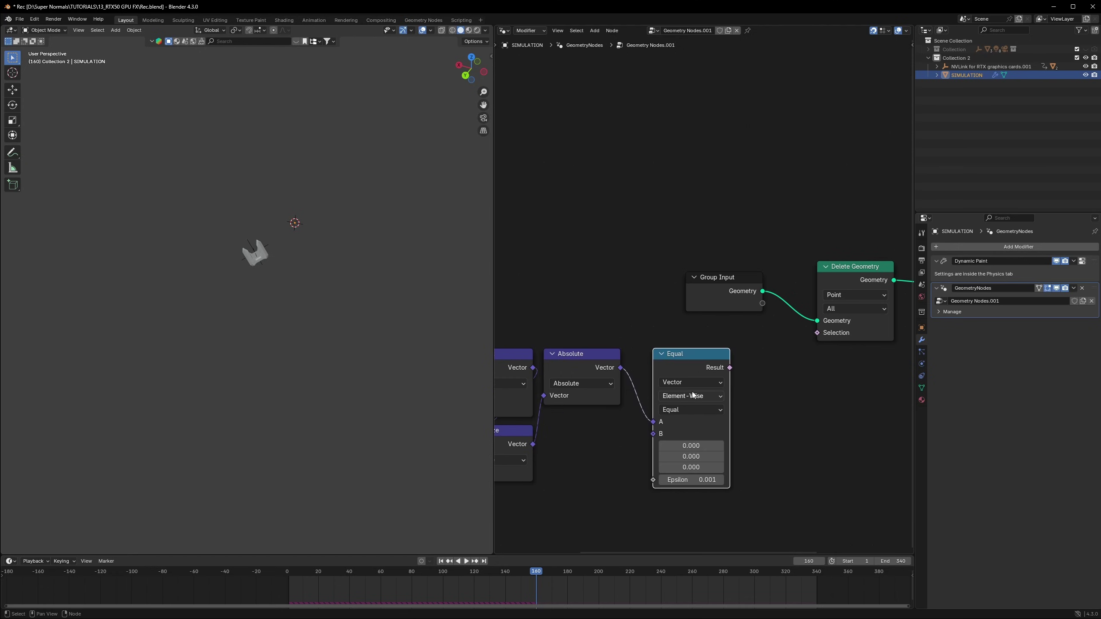
- Set the Equal node's comparison mode to Direction and the Y value of its B vector to 1
{"action": "left_click", "coordinate": [691, 394]}
{"action": "left_click", "coordinate": [692, 471]}
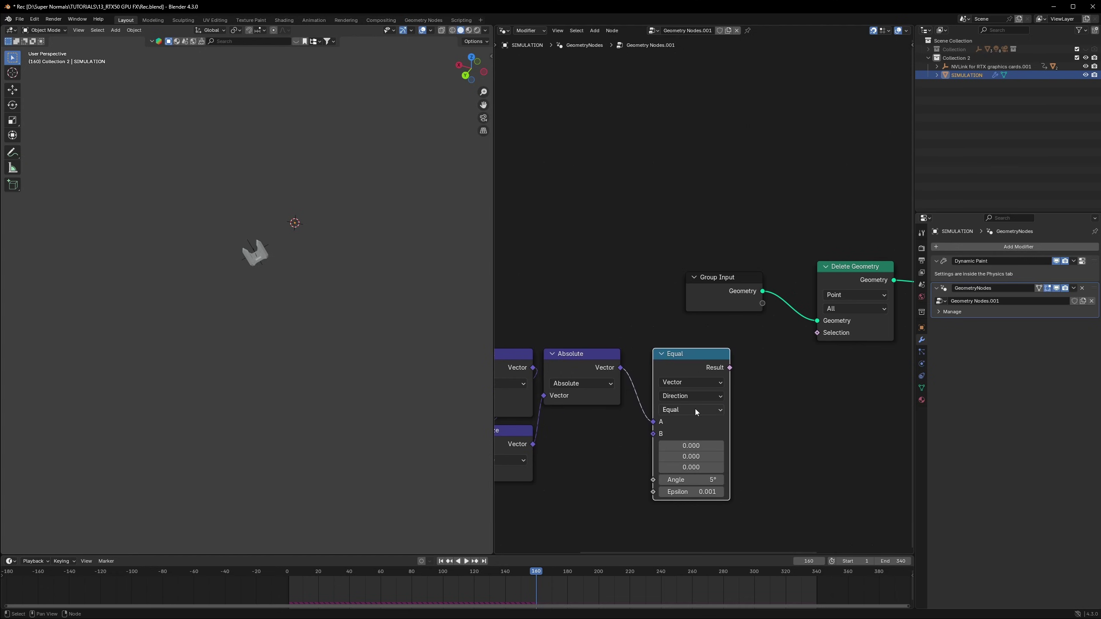
{"action": "left_click", "coordinate": [693, 457]}
{"action": "key", "text": "Return"}
- Add a Boolean Not node after Equal and link its output to Delete Geometry's Selection
{"action": "left_click_drag", "start_coordinate": [730, 368], "coordinate": [780, 391]}
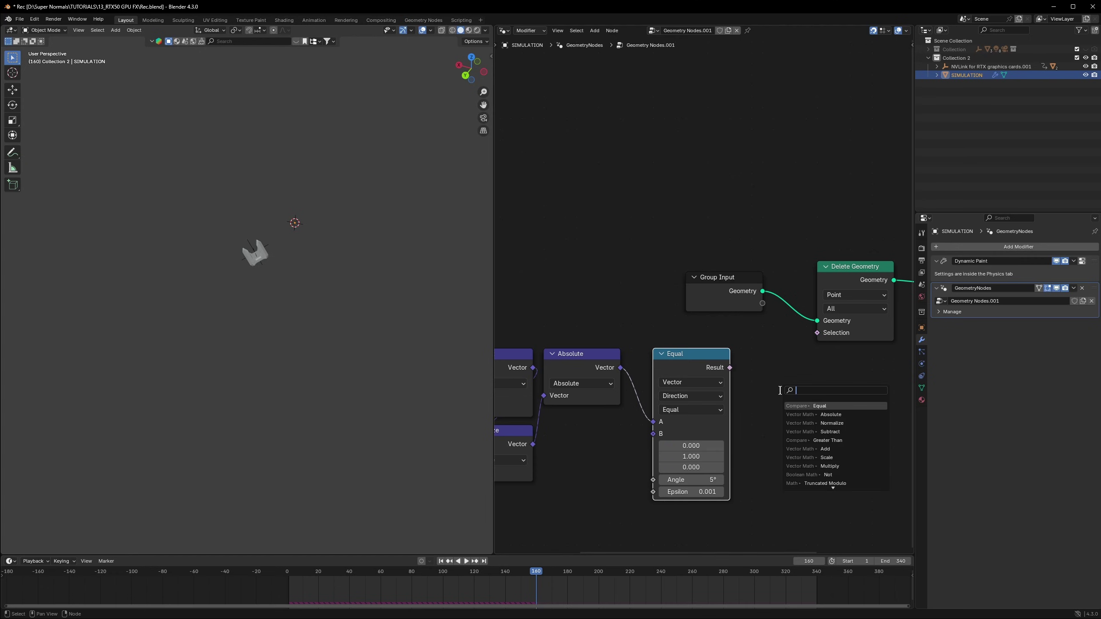
{"action": "type", "text": "not"}
{"action": "key", "text": "Return"}
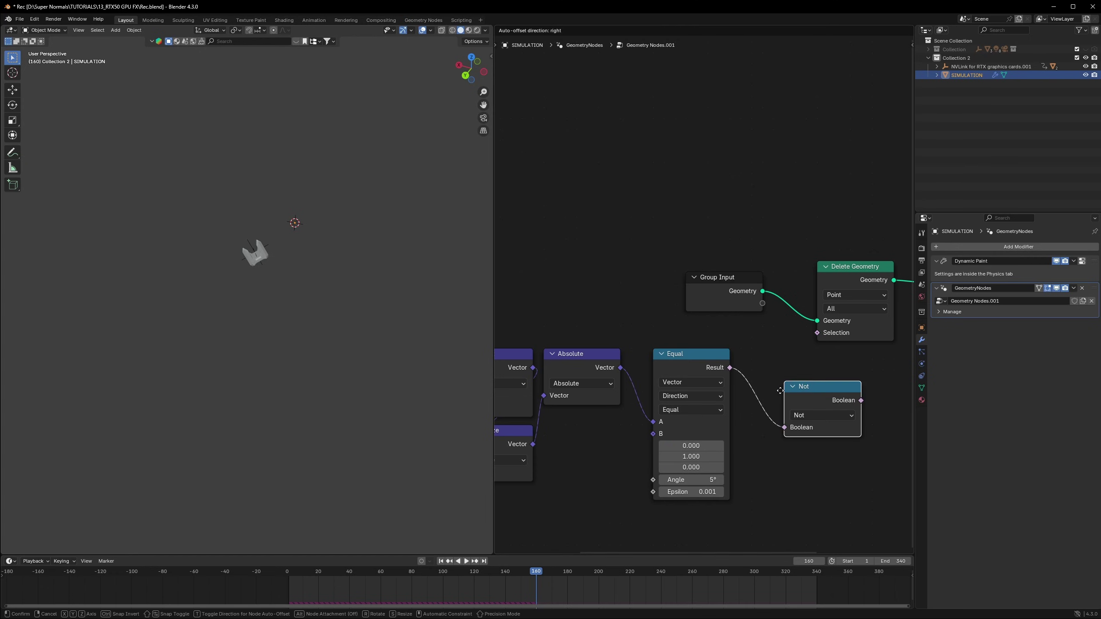
{"action": "left_click", "coordinate": [736, 369]}
{"action": "left_click_drag", "start_coordinate": [818, 379], "coordinate": [817, 333]}
- Set the Equal node's Angle to 0°
{"action": "middle_click_drag", "start_coordinate": [596, 447], "coordinate": [706, 415]}
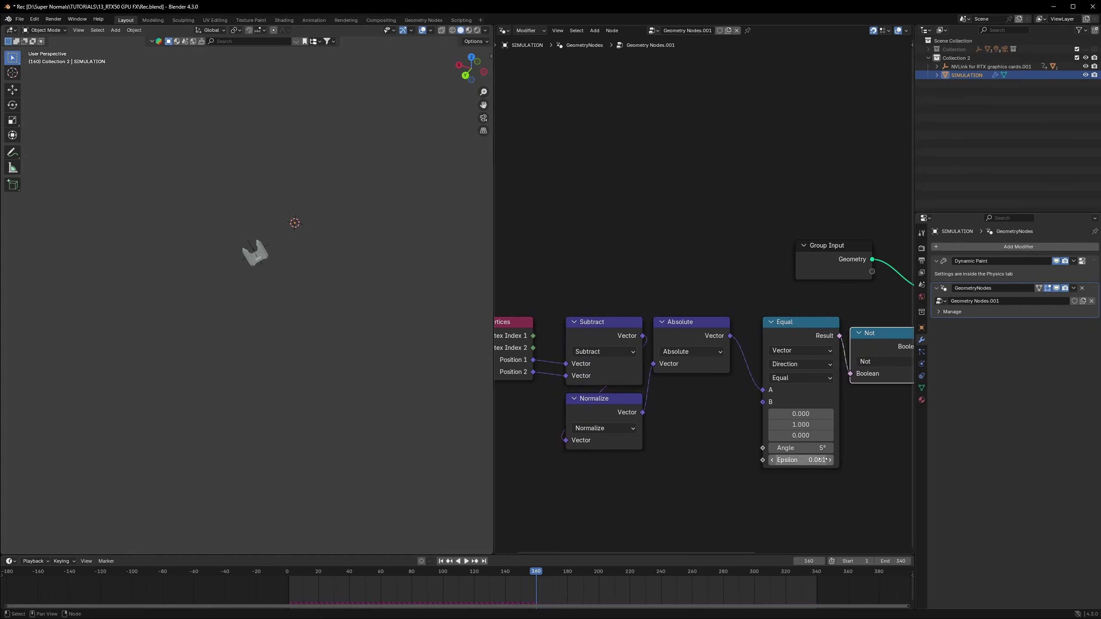
{"action": "middle_click_drag", "start_coordinate": [831, 460], "coordinate": [787, 444]}
{"action": "left_click", "coordinate": [762, 433]}
{"action": "key", "text": "Return"}
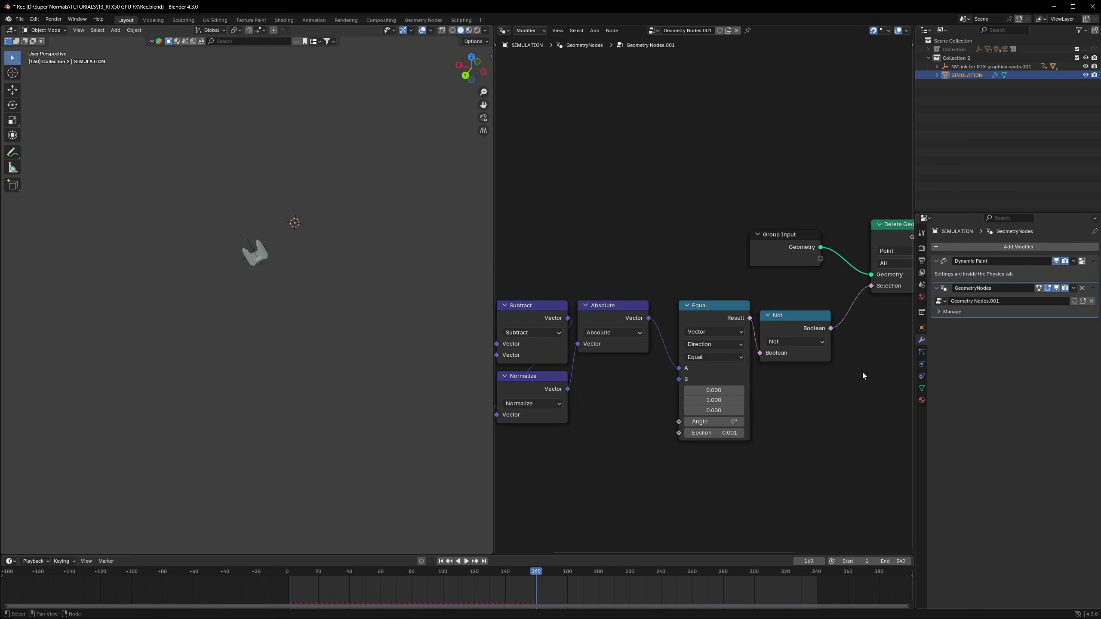
- Set the Delete Geometry node's domain to Edge
{"action": "scroll", "coordinate": [862, 371], "scroll_direction": "up", "scroll_amount": 3}
{"action": "middle_click_drag", "start_coordinate": [884, 319], "coordinate": [687, 378]}
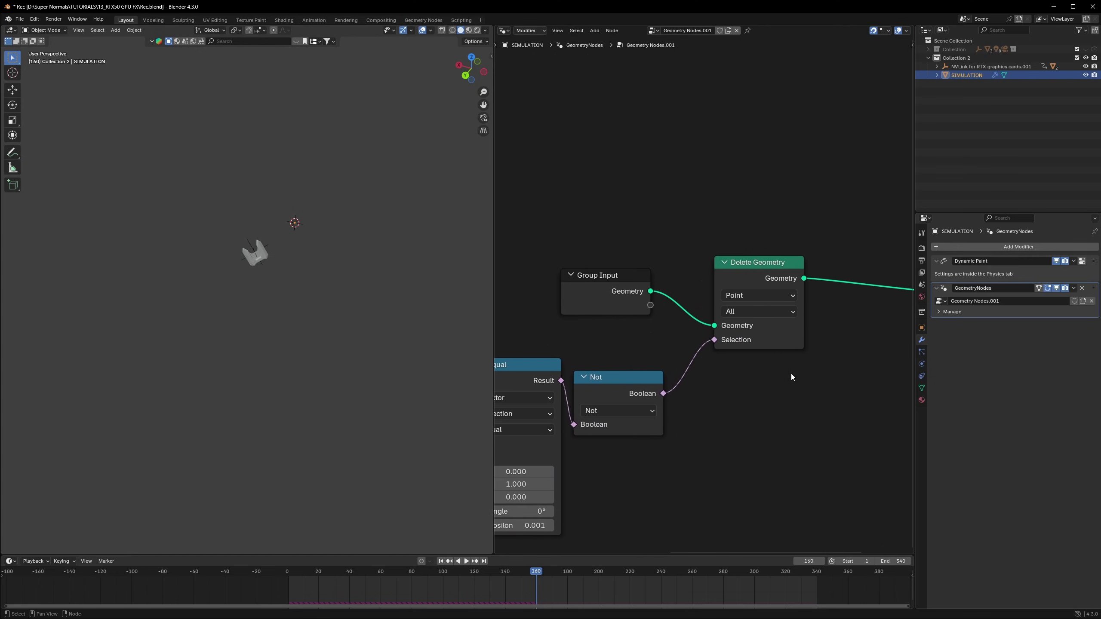
{"action": "left_click", "coordinate": [768, 300]}
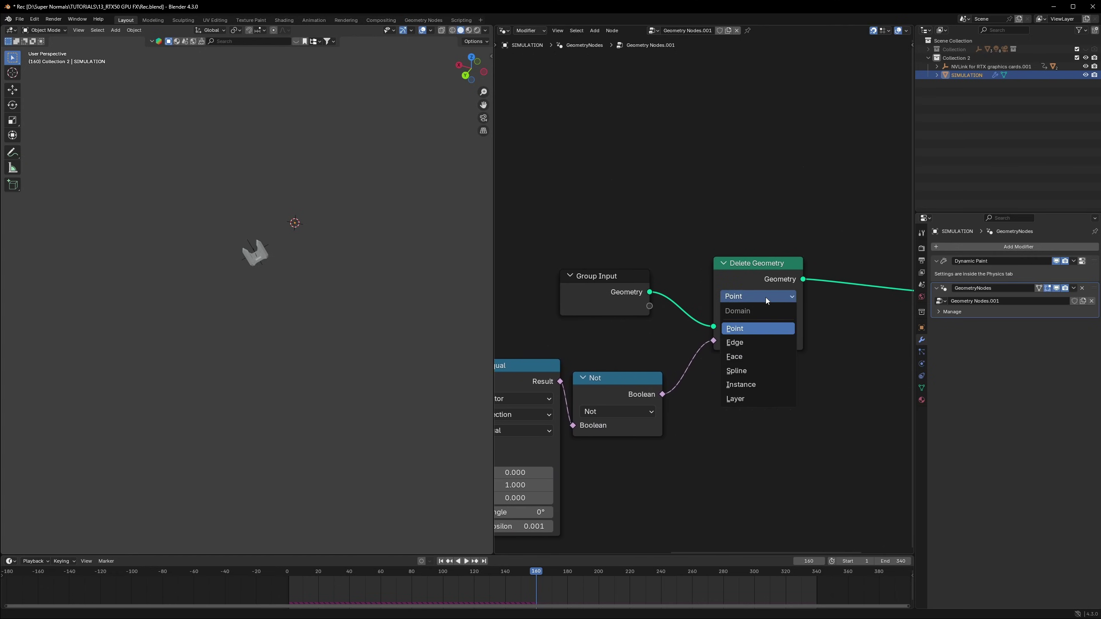
{"action": "left_click", "coordinate": [747, 346]}
- Save the file and play the animation to examine the plane's edge lines beneath the NVLink and the Equal node's settings
{"action": "middle_click_drag", "start_coordinate": [256, 347], "coordinate": [259, 436]}
{"action": "key", "text": "ctrl+s"}
{"action": "key", "text": "space"}
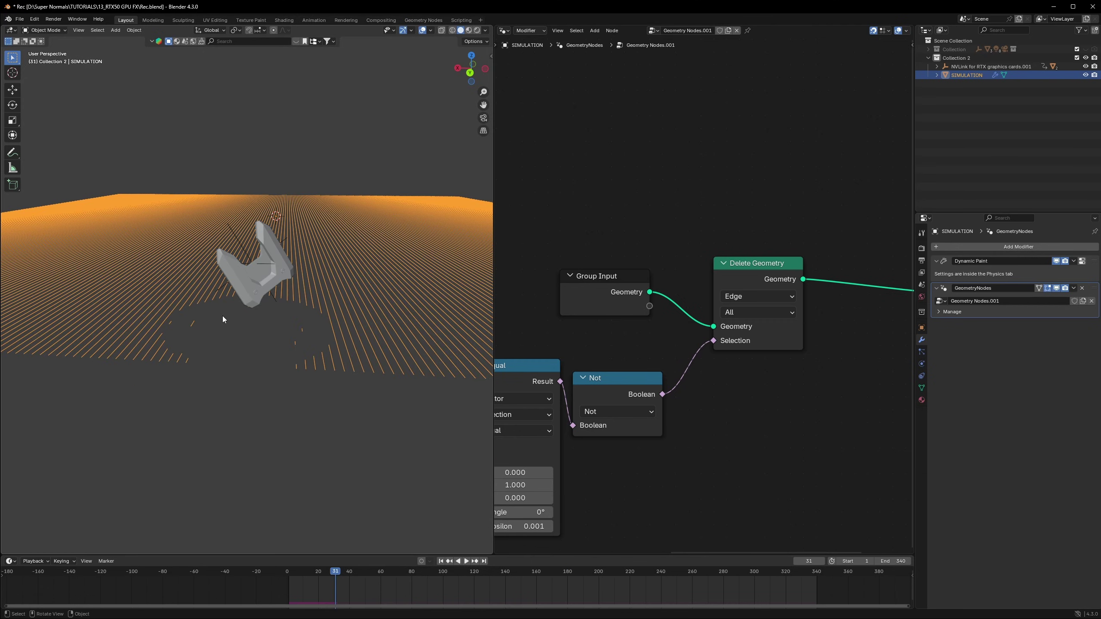
{"action": "key", "text": "space"}
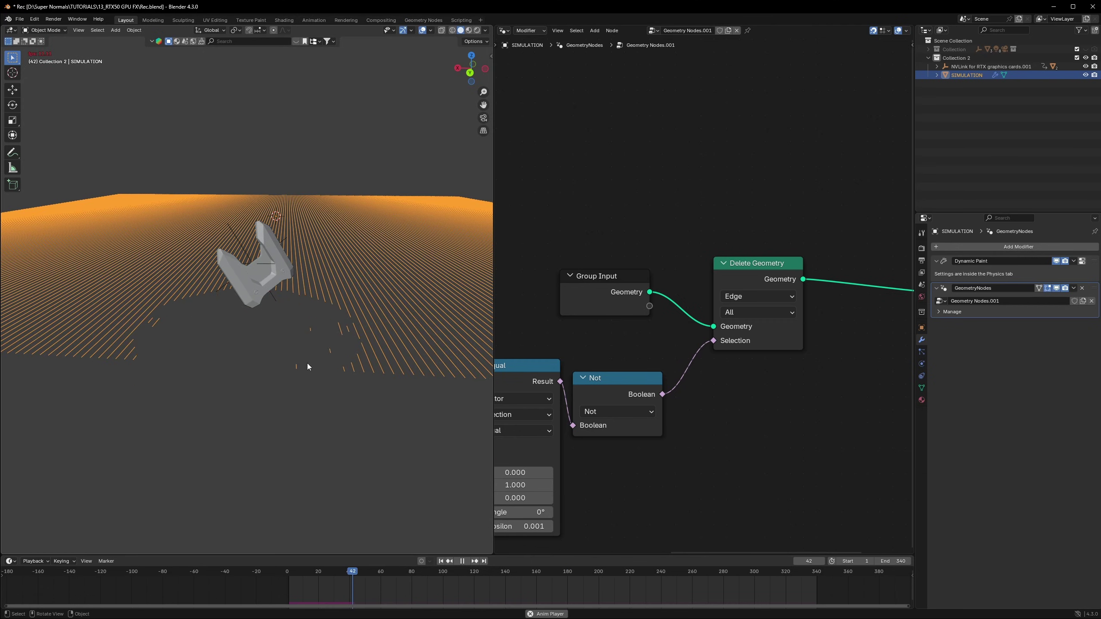
{"action": "key", "text": "space"}
{"action": "middle_click_drag", "start_coordinate": [633, 473], "coordinate": [747, 403]}
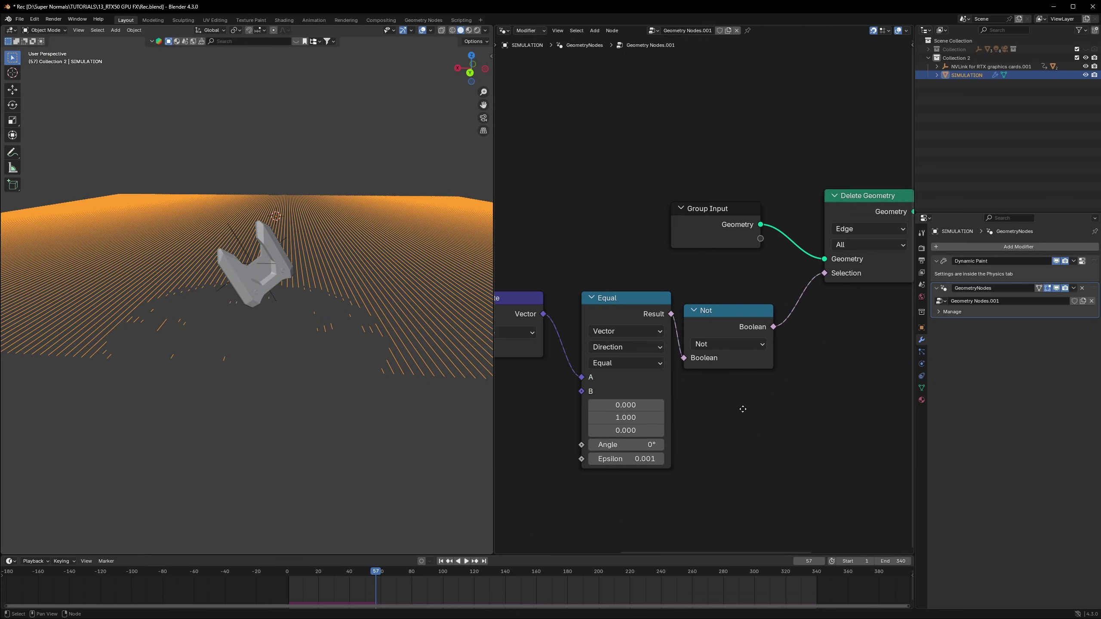
- Raise the Equal node's Epsilon to 0.311, save the file and play the animation to check the plane's lines
{"action": "scroll", "coordinate": [721, 309], "scroll_direction": "up", "scroll_amount": 3}
{"action": "middle_click_drag", "start_coordinate": [714, 469], "coordinate": [759, 419]}
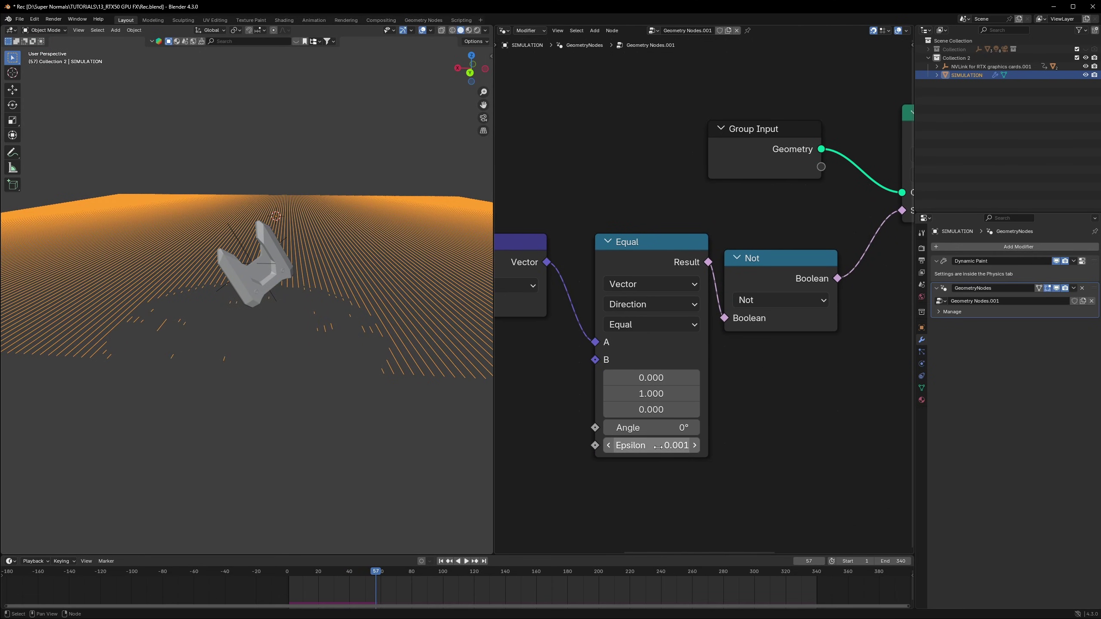
{"action": "left_click_drag", "start_coordinate": [657, 447], "coordinate": [670, 447]}
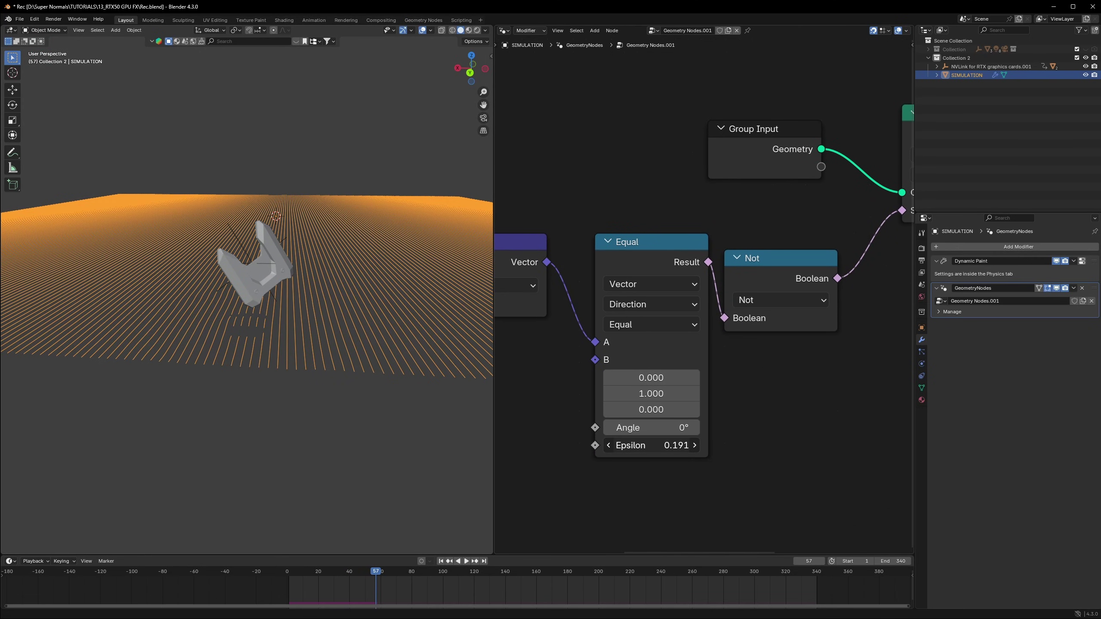
{"action": "middle_click_drag", "start_coordinate": [359, 370], "coordinate": [360, 388]}
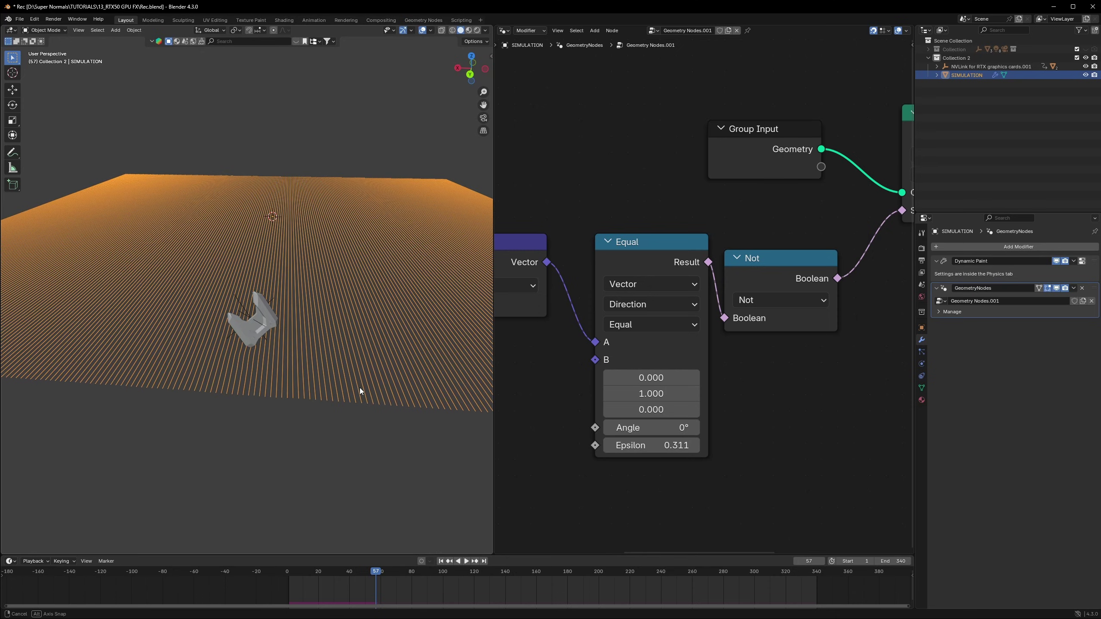
{"action": "key", "text": "ctrl+s"}
{"action": "key", "text": "space"}
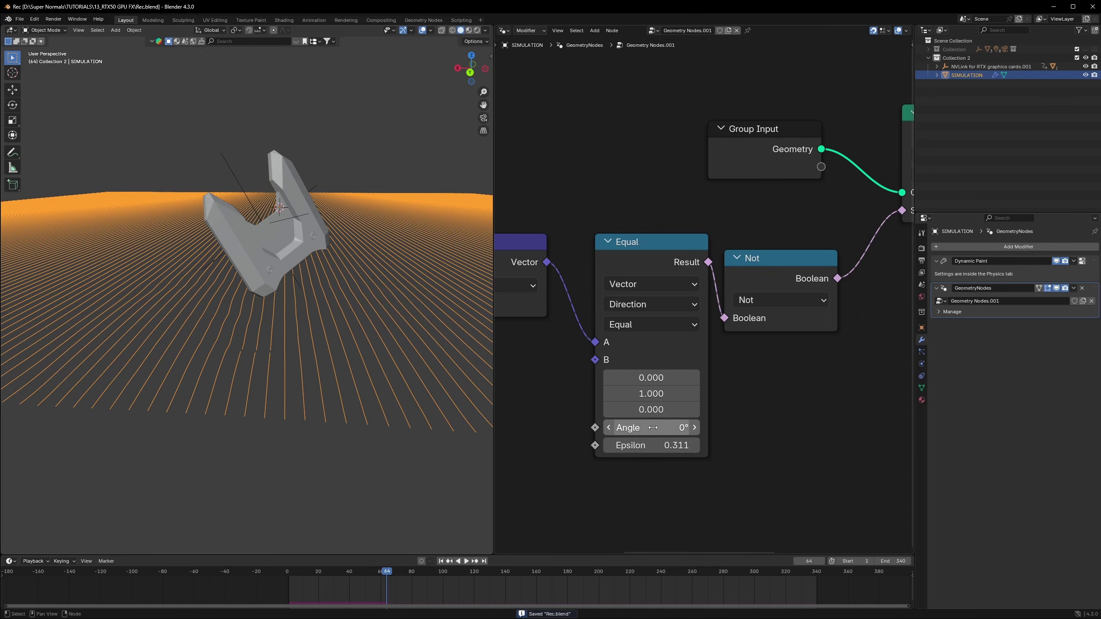
- Set the Equal node's Epsilon to 0.8 and replay the animation from the start
{"action": "left_click_drag", "start_coordinate": [653, 446], "coordinate": [656, 446]}
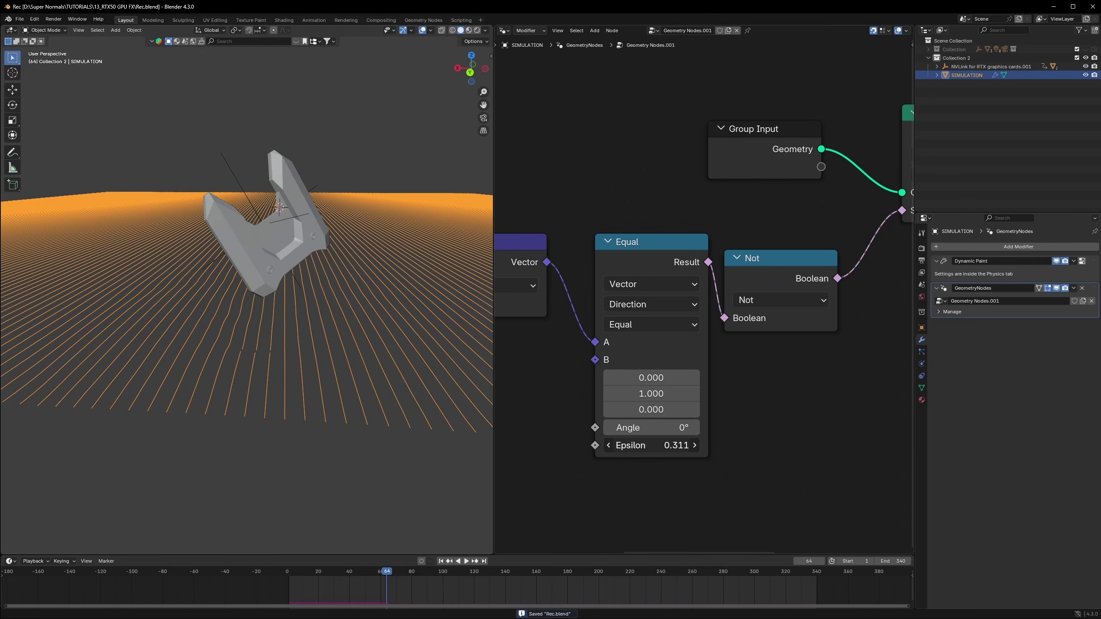
{"action": "left_click", "coordinate": [643, 446]}
{"action": "left_click", "coordinate": [677, 449]}
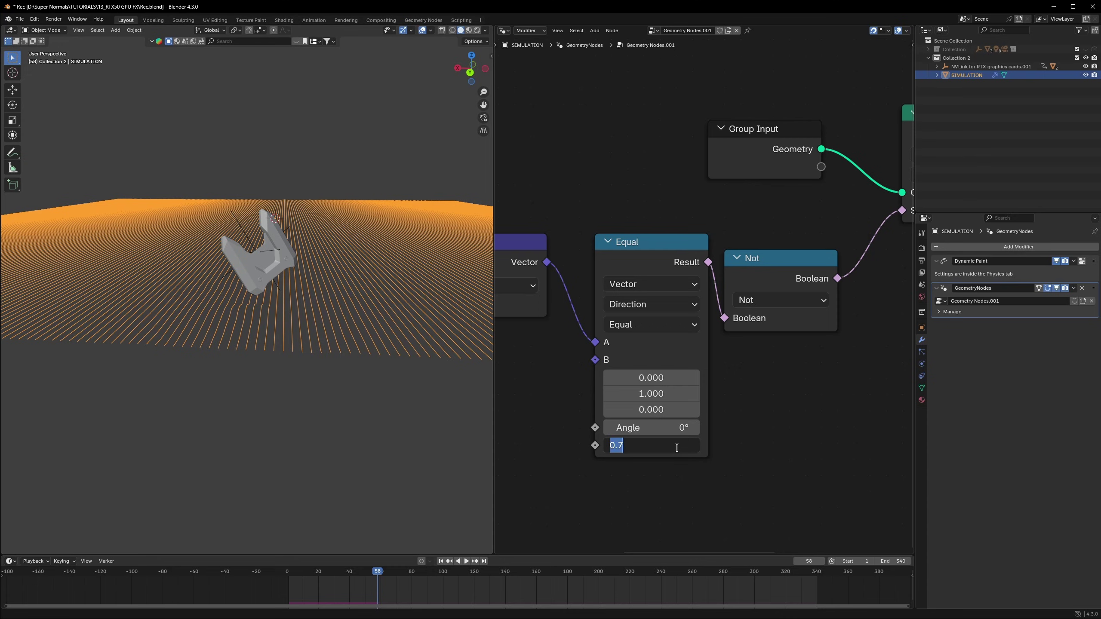
{"action": "type", "text": "0.8"}
{"action": "key", "text": "Return"}
{"action": "key", "text": "shift+Left"}
{"action": "key", "text": "space"}
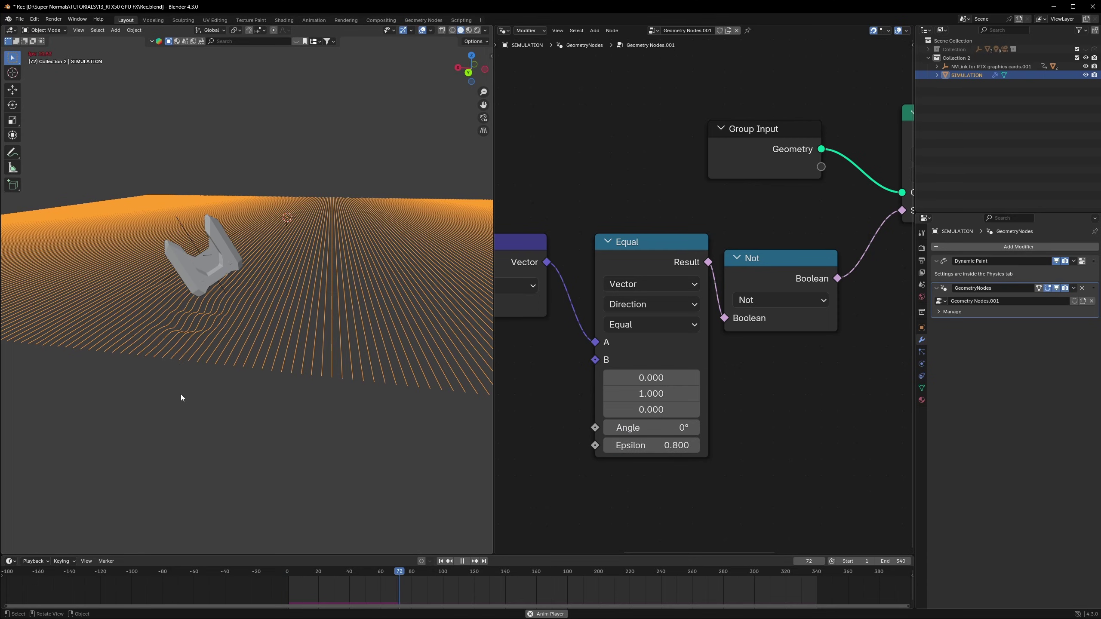
- Set the Equal node's Angle to 10°
{"action": "middle_click_drag", "start_coordinate": [181, 394], "coordinate": [253, 403], "text": "shift"}
{"action": "left_click", "coordinate": [670, 431]}
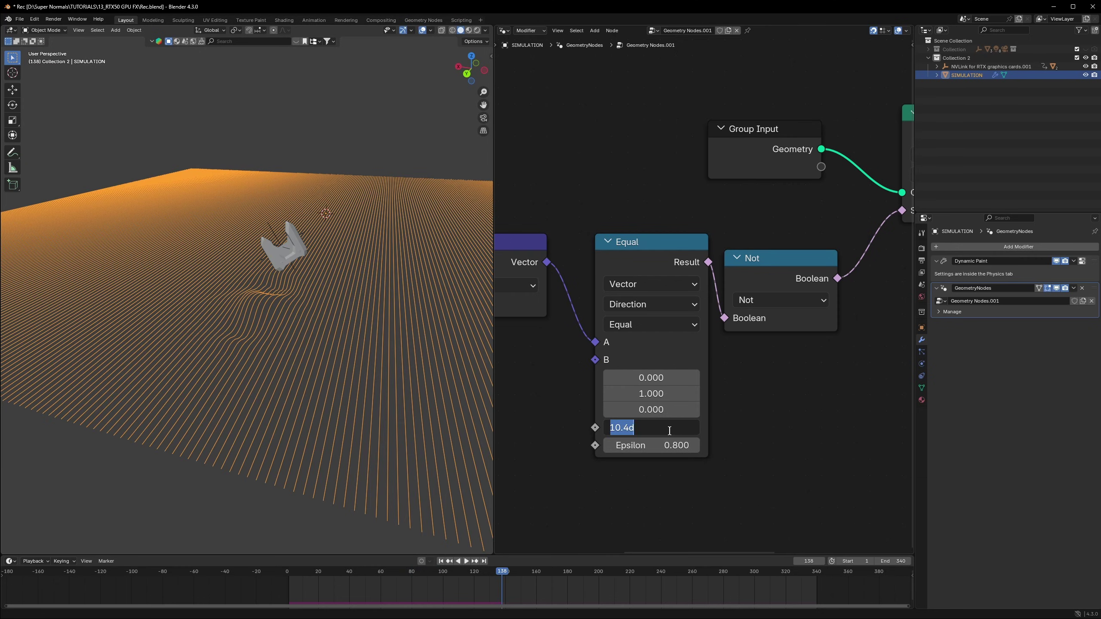
{"action": "type", "text": "10"}
{"action": "key", "text": "Return"}
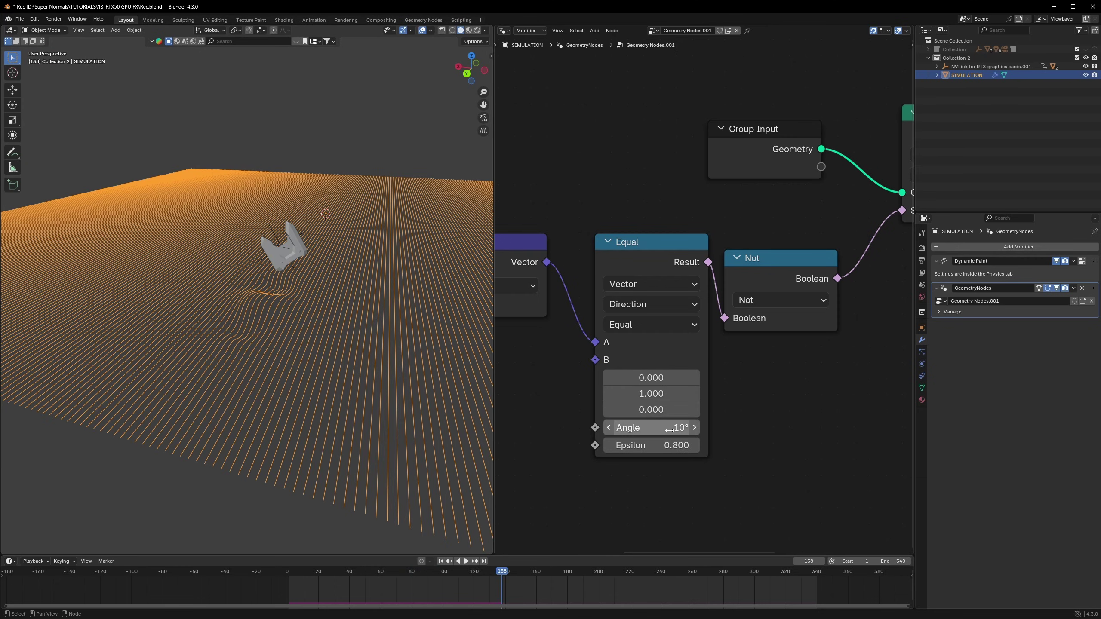
- Save the file and replay the animation to examine the rippling lines beneath the NVLink up close and from afar
{"action": "key", "text": "ctrl+s"}
{"action": "key", "text": "shift+Left"}
{"action": "key", "text": "space"}
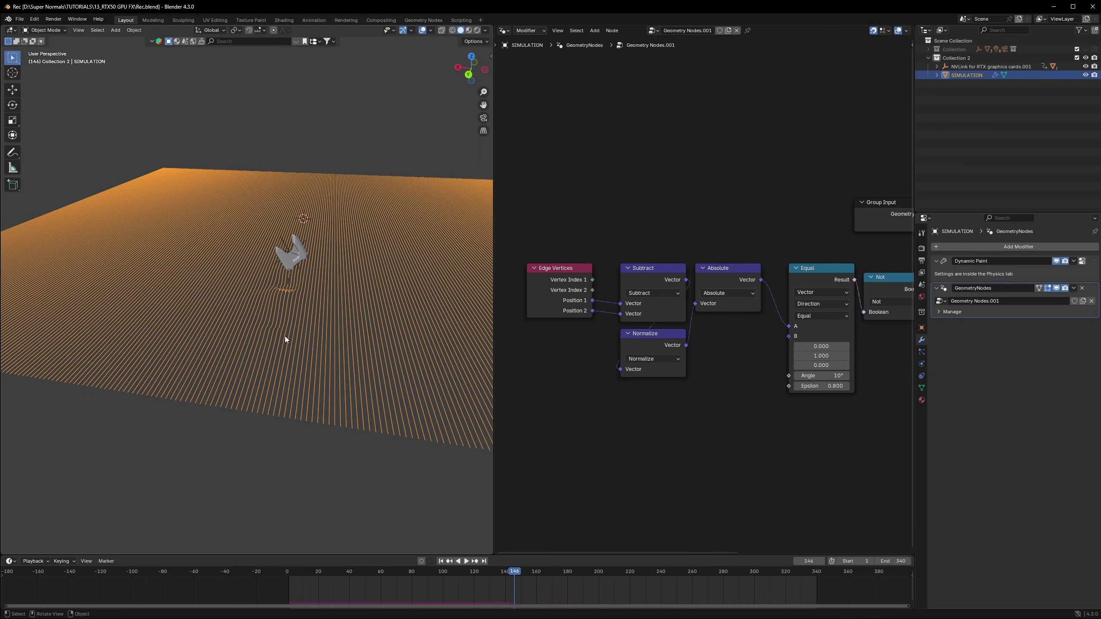
{"action": "mouse_move", "coordinate": [285, 336]}
{"action": "middle_mouse_down"}
{"action": "mouse_move", "coordinate": [266, 334]}
{"action": "mouse_move", "coordinate": [341, 330]}
{"action": "mouse_move", "coordinate": [300, 326]}
{"action": "middle_mouse_up"}
{"action": "scroll", "coordinate": [341, 330], "scroll_direction": "up", "scroll_amount": 6}
{"action": "key", "text": "space"}
{"action": "scroll", "coordinate": [341, 331], "scroll_direction": "down", "scroll_amount": 6}
{"action": "key", "text": "space"}
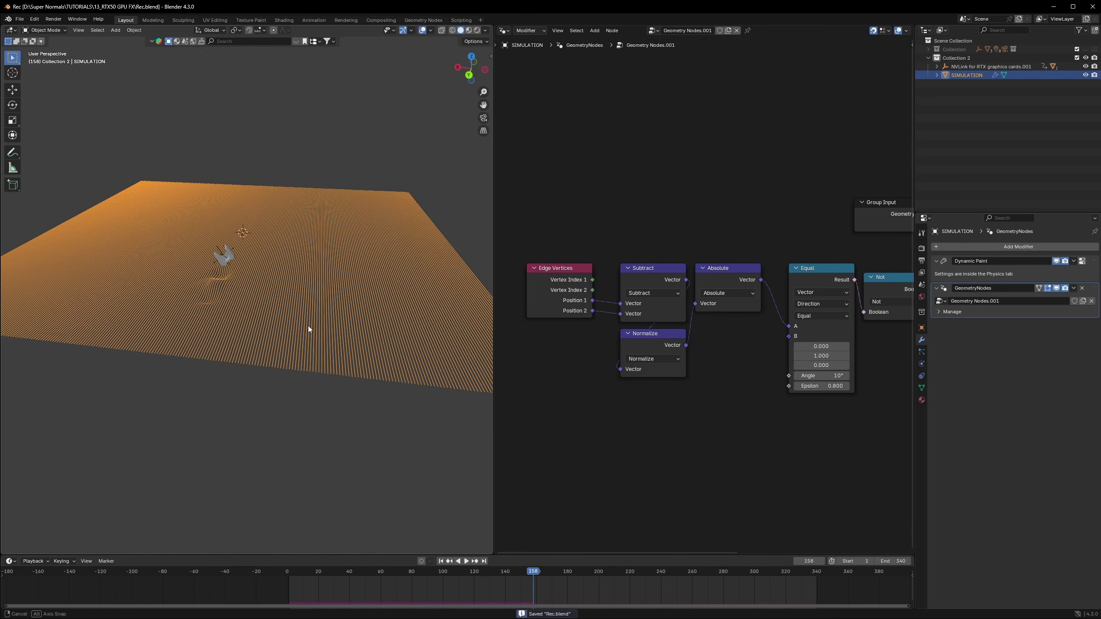
- Scale the SIMULATION plane's mesh down along the global X axis in Edit Mode
{"action": "key", "text": "Tab"}
{"action": "scroll", "coordinate": [312, 335], "scroll_direction": "down", "scroll_amount": 2}
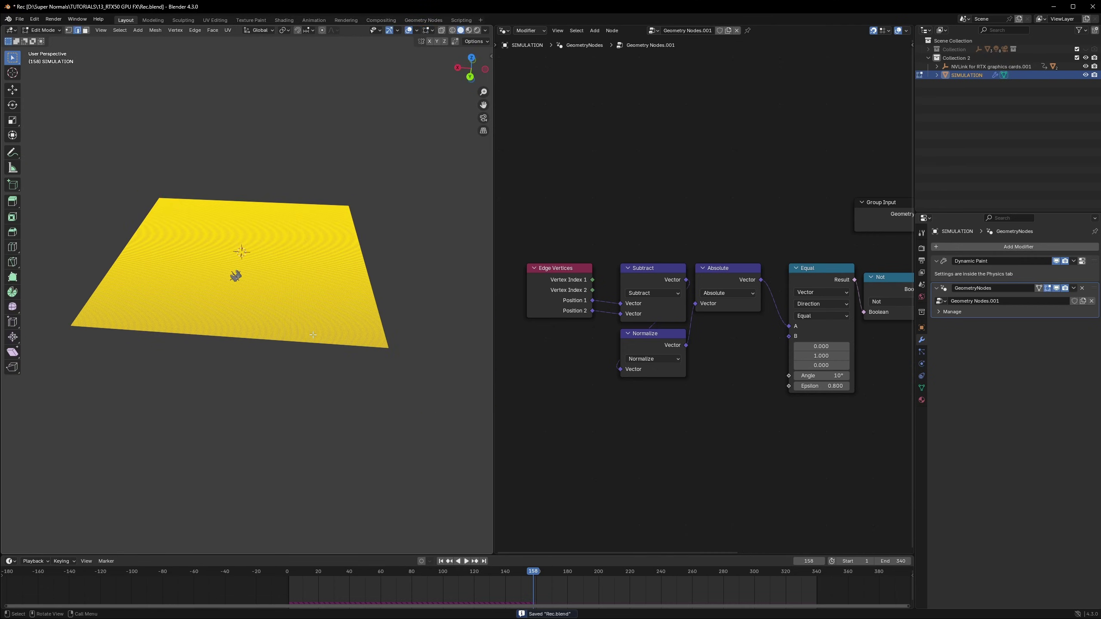
{"action": "scroll", "coordinate": [313, 335], "scroll_direction": "up", "scroll_amount": 1}
{"action": "key", "text": "s"}
{"action": "key", "text": "x"}
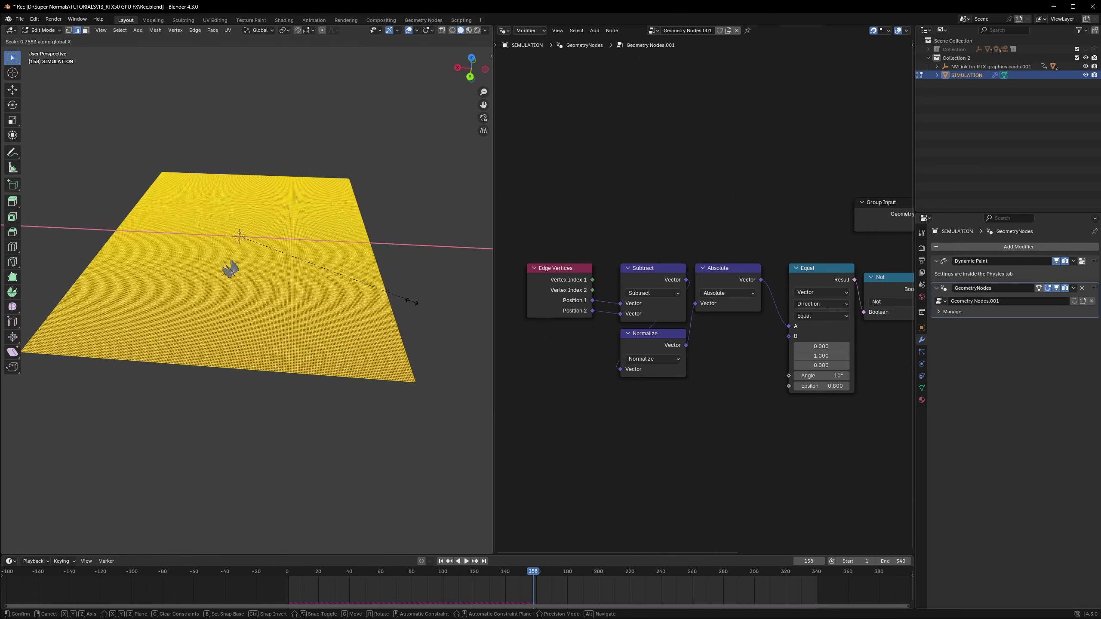
{"action": "left_click", "coordinate": [278, 307]}
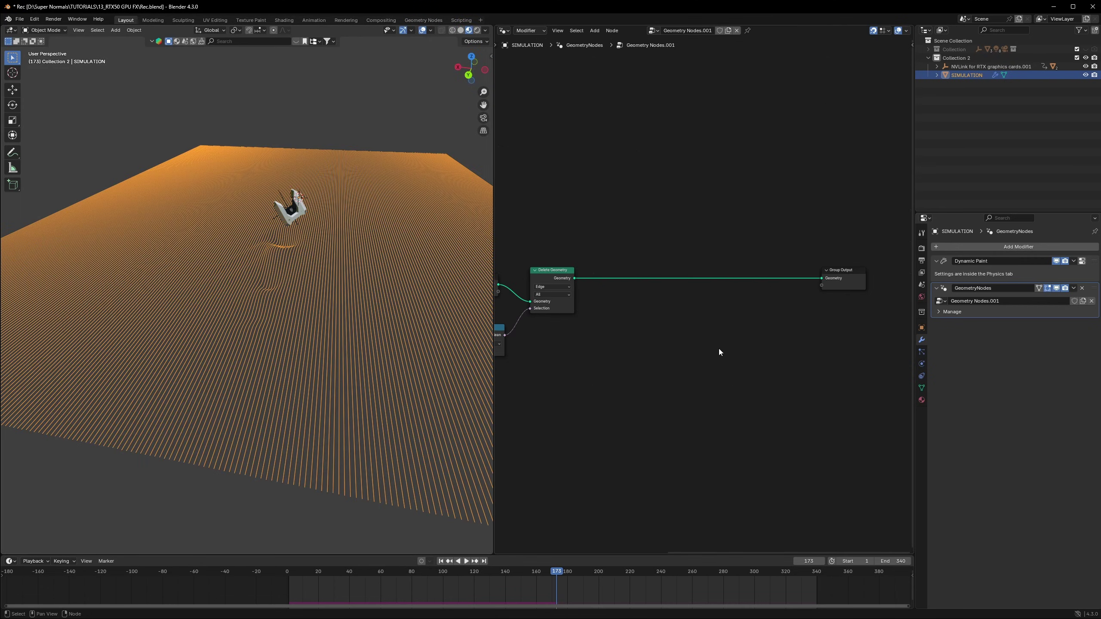
- Insert an Extrude Mesh node on the link between Delete Geometry and Group Output
{"action": "scroll", "coordinate": [720, 350], "scroll_direction": "up", "scroll_amount": 1}
{"action": "key", "text": "shift+a"}
{"action": "type", "text": "ext"}
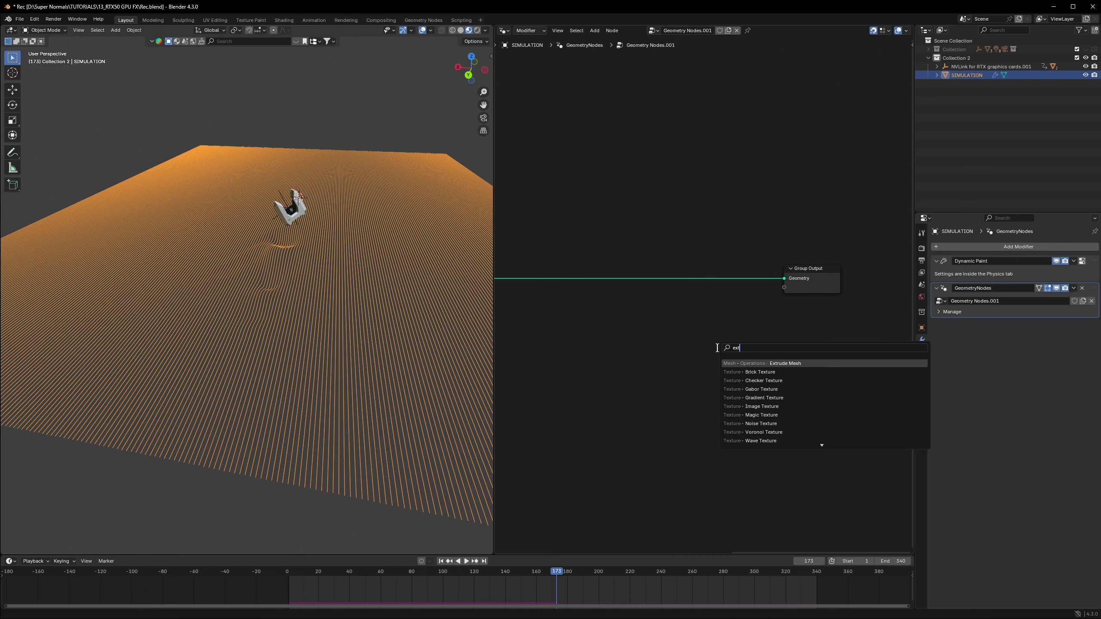
{"action": "type", "text": "rude"}
{"action": "left_click", "coordinate": [775, 364]}
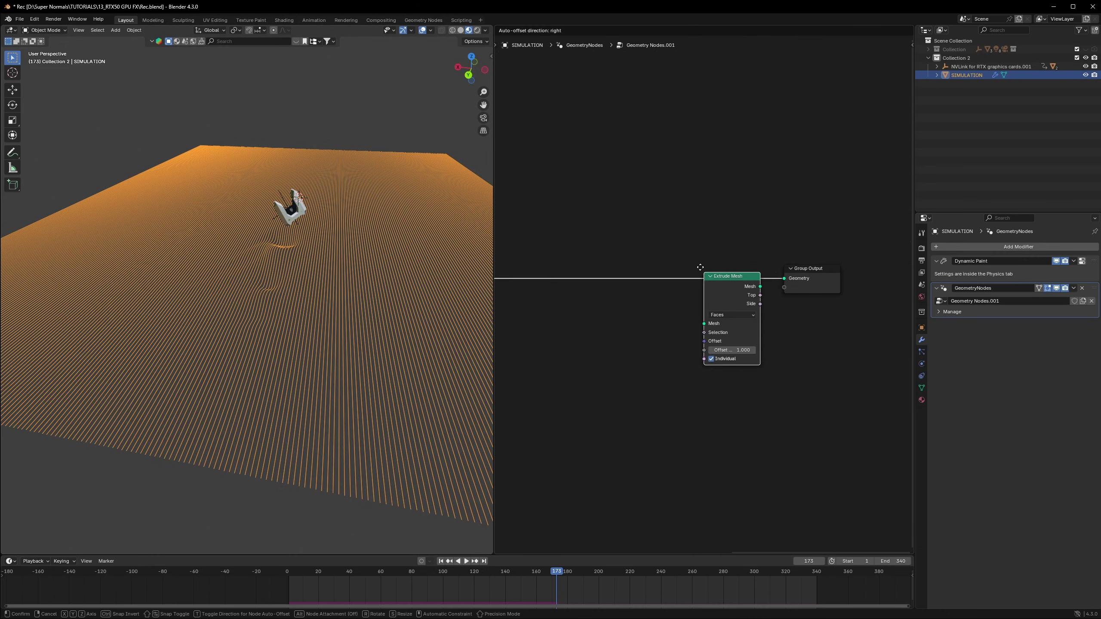
{"action": "left_click", "coordinate": [753, 373]}
{"action": "scroll", "coordinate": [752, 377], "scroll_direction": "up", "scroll_amount": 3}
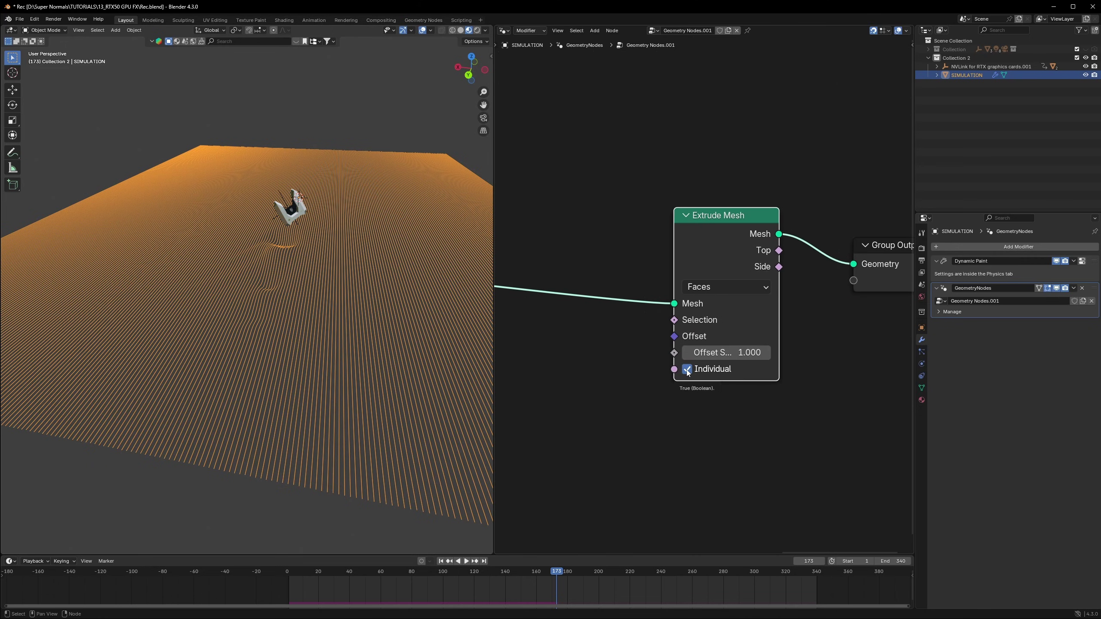
- Add a Vector input node and link its output to the Extrude Mesh node's Offset
{"action": "middle_click_drag", "start_coordinate": [628, 400], "coordinate": [616, 369]}
{"action": "key", "text": "shift+a"}
{"action": "left_click", "coordinate": [616, 370]}
{"action": "type", "text": "vector"}
{"action": "key", "text": "Return"}
{"action": "left_click", "coordinate": [616, 369]}
{"action": "left_click_drag", "start_coordinate": [720, 396], "coordinate": [661, 304]}
- Switch the Extrude Mesh node to Edges mode and set the Vector node's Z to -0.370
{"action": "left_click_drag", "start_coordinate": [696, 444], "coordinate": [696, 440]}
{"action": "left_click", "coordinate": [716, 257]}
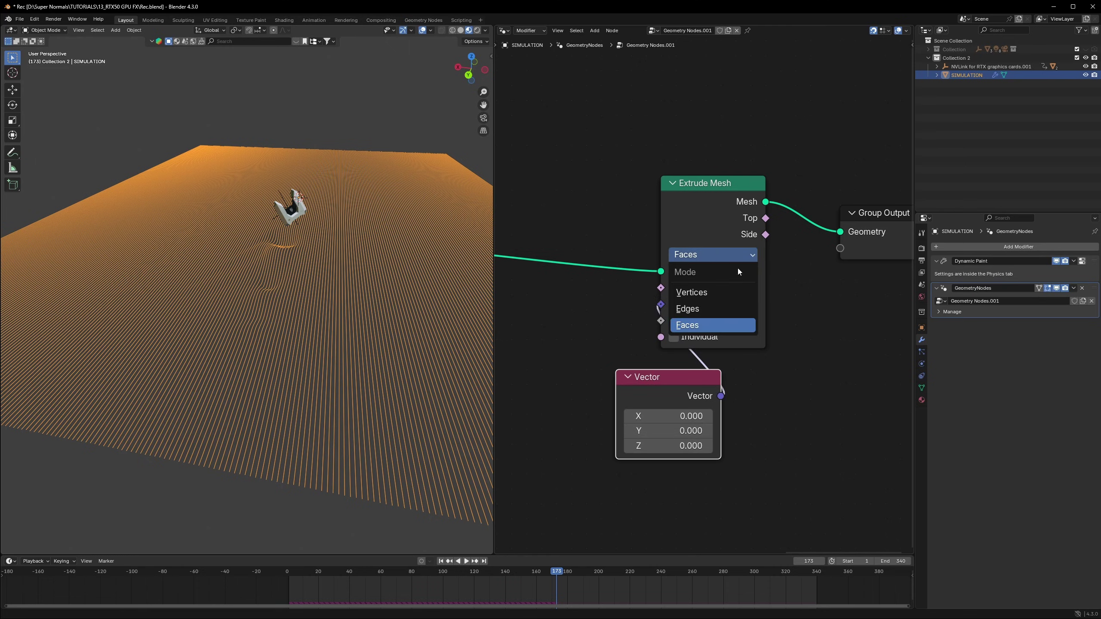
{"action": "left_click", "coordinate": [737, 309]}
{"action": "mouse_move", "coordinate": [694, 446]}
{"action": "left_mouse_down"}
{"action": "mouse_move", "coordinate": [704, 446]}
{"action": "mouse_move", "coordinate": [687, 446]}
{"action": "left_mouse_up"}
{"action": "middle_click_drag", "start_coordinate": [371, 419], "coordinate": [332, 408]}
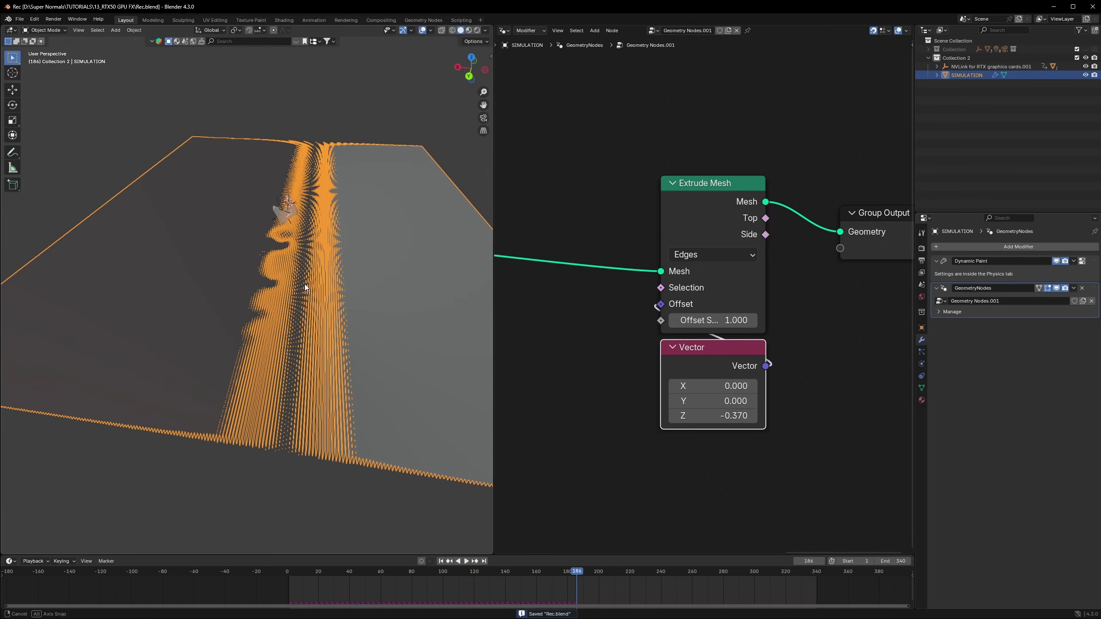
{"action": "middle_click_drag", "start_coordinate": [305, 284], "coordinate": [238, 270]}
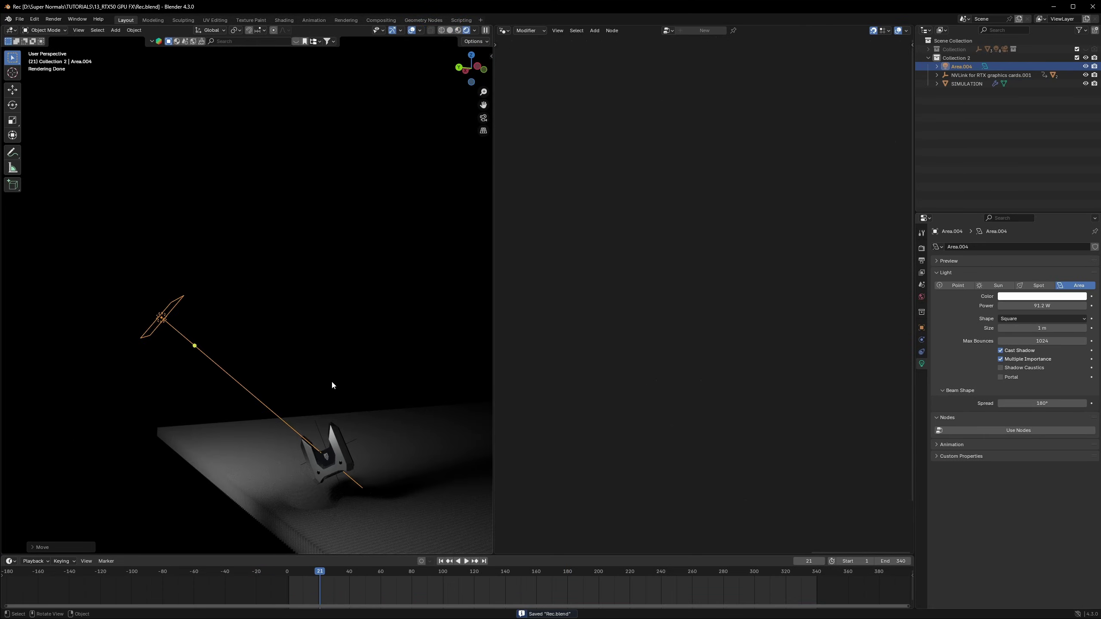
- From the top view, duplicate the area light and rotate the copy
{"action": "key", "text": "KP_7"}
{"action": "key", "text": "shift+d"}
{"action": "key", "text": "r"}
{"action": "left_click", "coordinate": [330, 328]}
- Duplicate the area light again, enlarge the second copy and reposition it above the NVLink
{"action": "key", "text": "shift+d"}
{"action": "left_click", "coordinate": [264, 277]}
{"action": "key", "text": "s"}
{"action": "key", "text": "g"}
{"action": "left_click", "coordinate": [317, 351]}
- Parent the three area lights to the NVLink empty with Object (Keep Transform), save the file and play the animation
{"action": "middle_click_drag", "start_coordinate": [316, 352], "coordinate": [199, 338]}
{"action": "left_click", "coordinate": [174, 333], "text": "shift"}
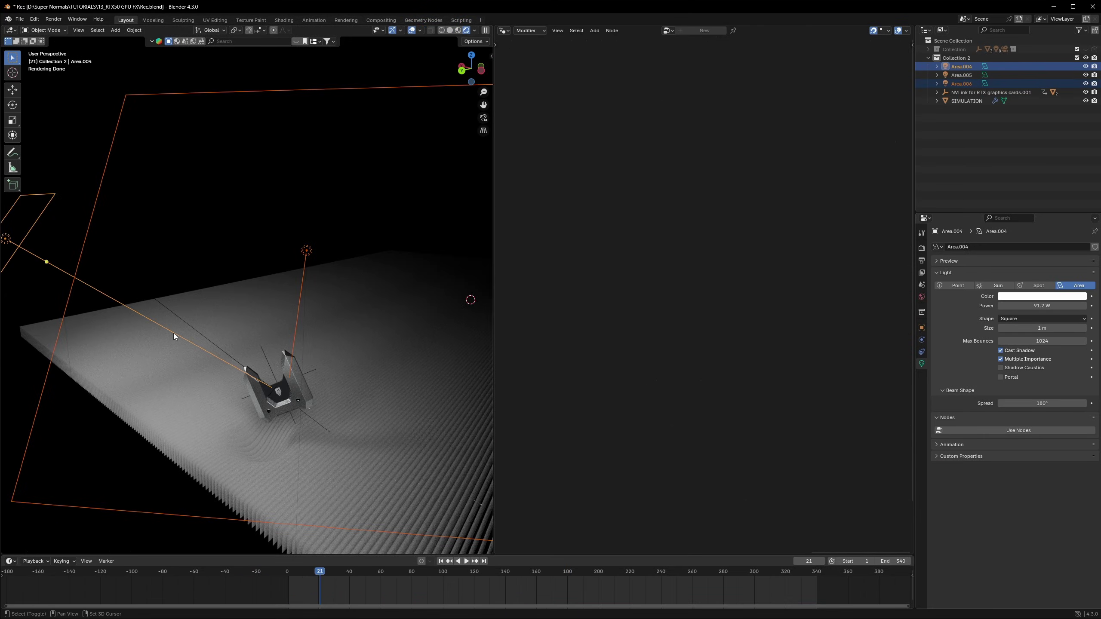
{"action": "left_click", "coordinate": [170, 310], "text": "shift"}
{"action": "left_click", "coordinate": [267, 362], "text": "shift"}
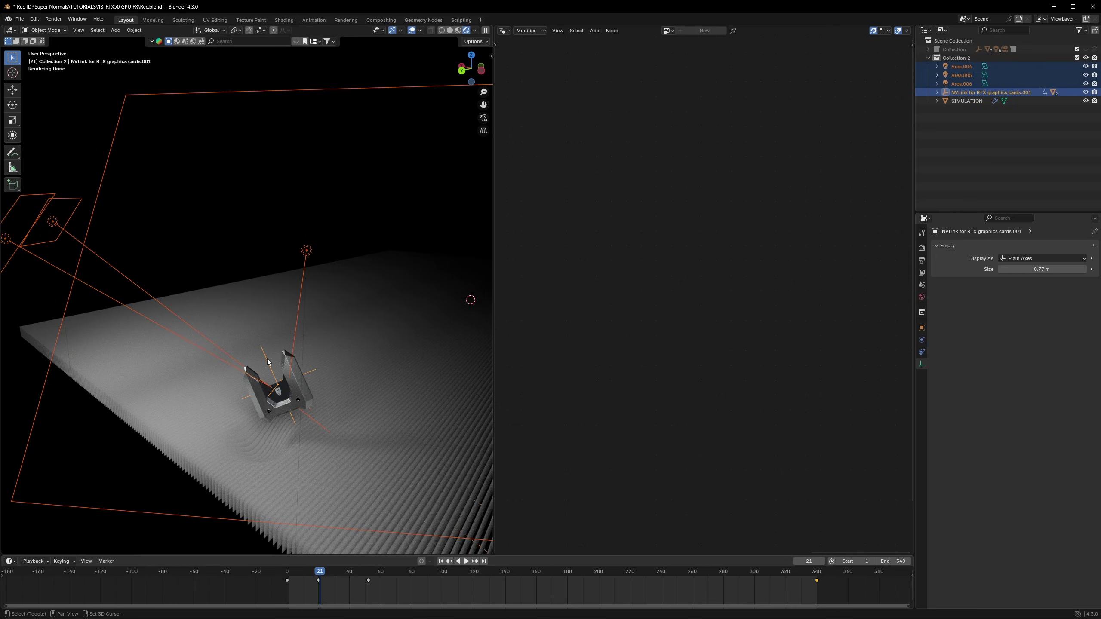
{"action": "key", "text": "ctrl+p"}
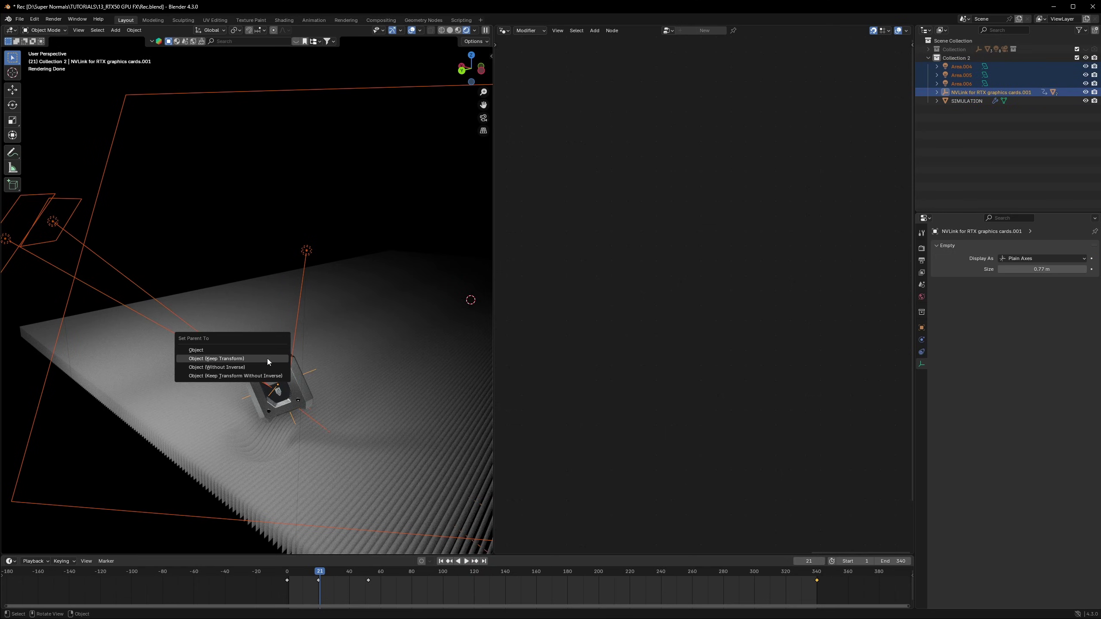
{"action": "left_click", "coordinate": [210, 360]}
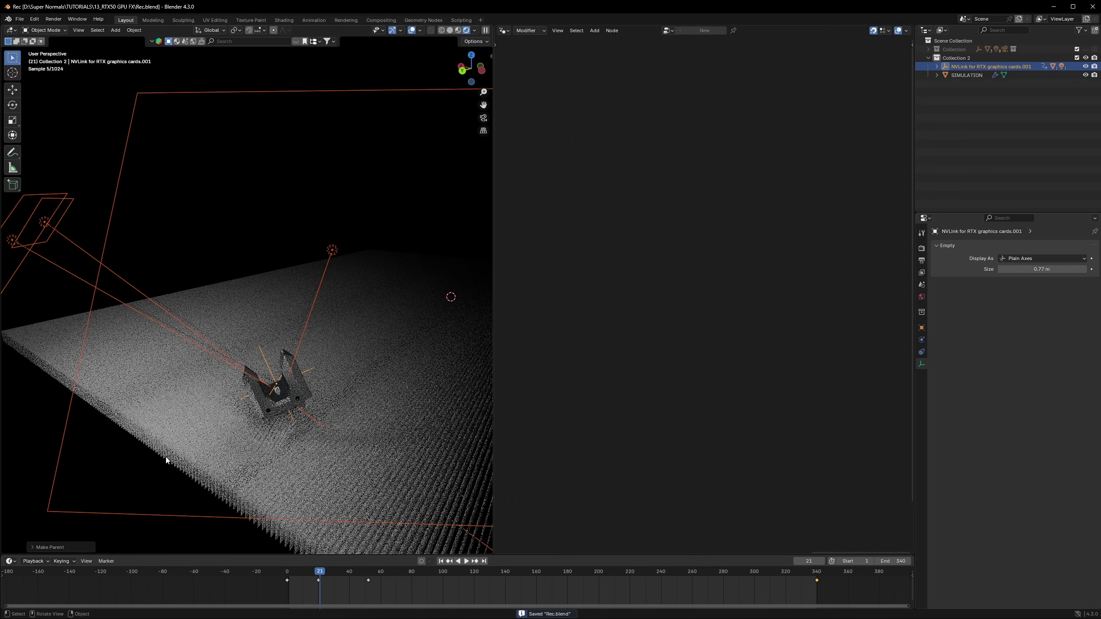
{"action": "left_click", "coordinate": [102, 448]}
{"action": "key", "text": "ctrl+s"}
{"action": "key", "text": "space"}
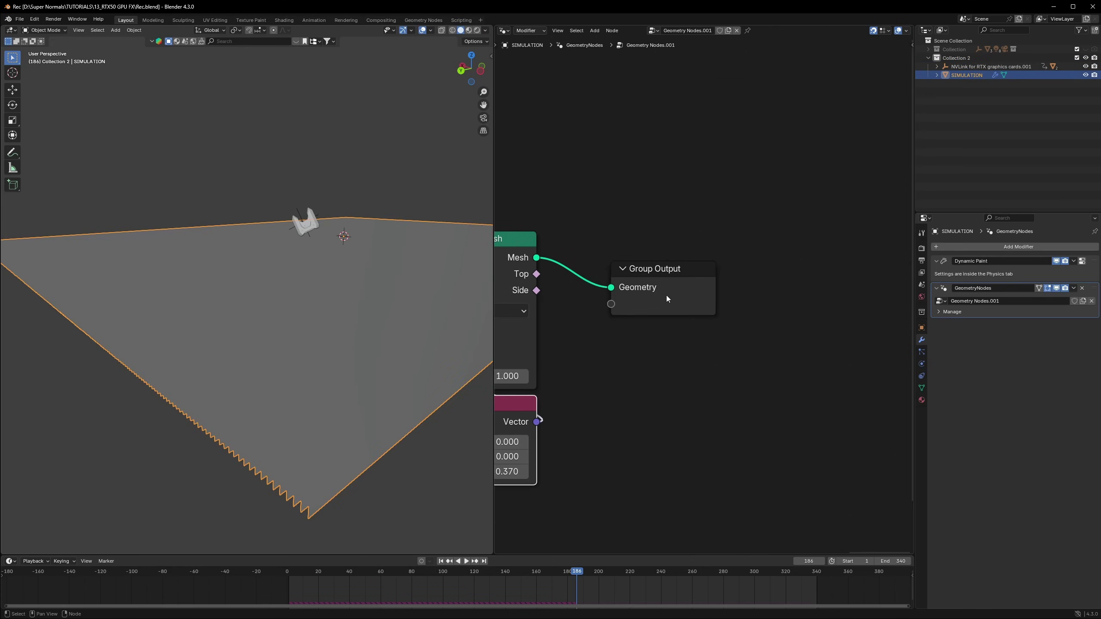
- Make room before Group Output and insert a Set Material node between Extrude Mesh and Group Output
{"action": "left_click_drag", "start_coordinate": [667, 299], "coordinate": [842, 299]}
{"action": "key", "text": "shift+a"}
{"action": "type", "text": "set mater"}
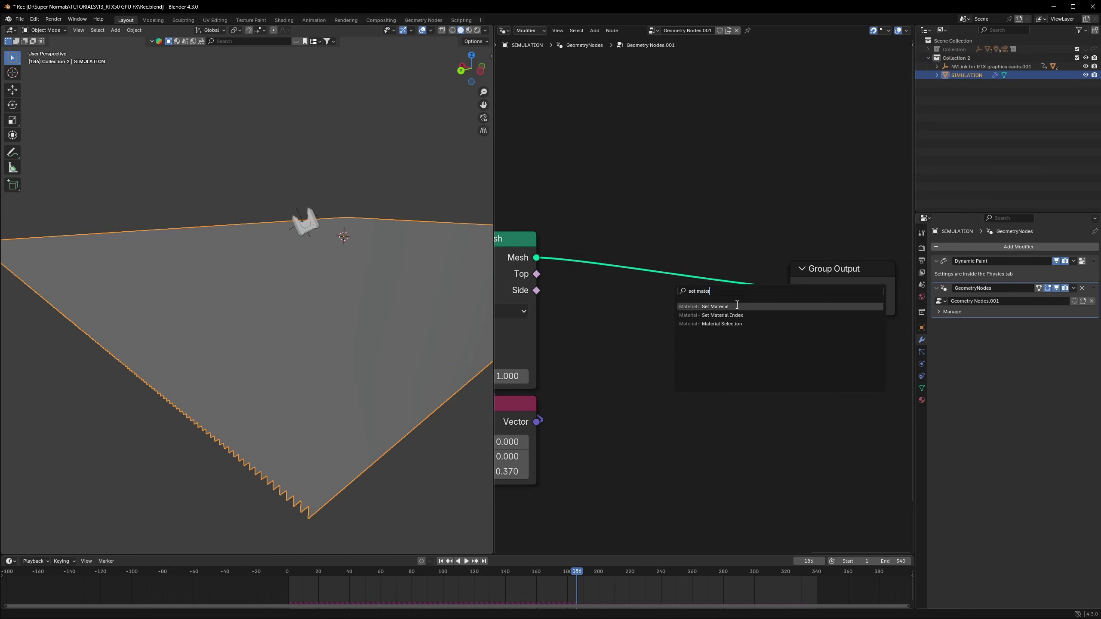
{"action": "left_click", "coordinate": [715, 307]}
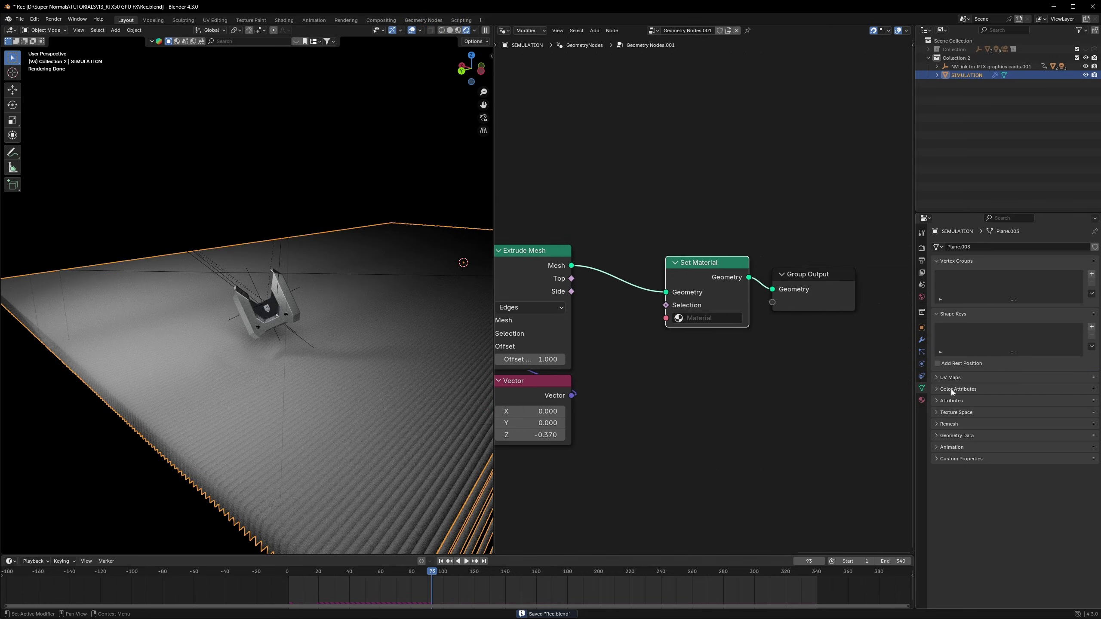
- Create a new material on the SIMULATION plane and name it LINES
{"action": "left_click", "coordinate": [922, 400]}
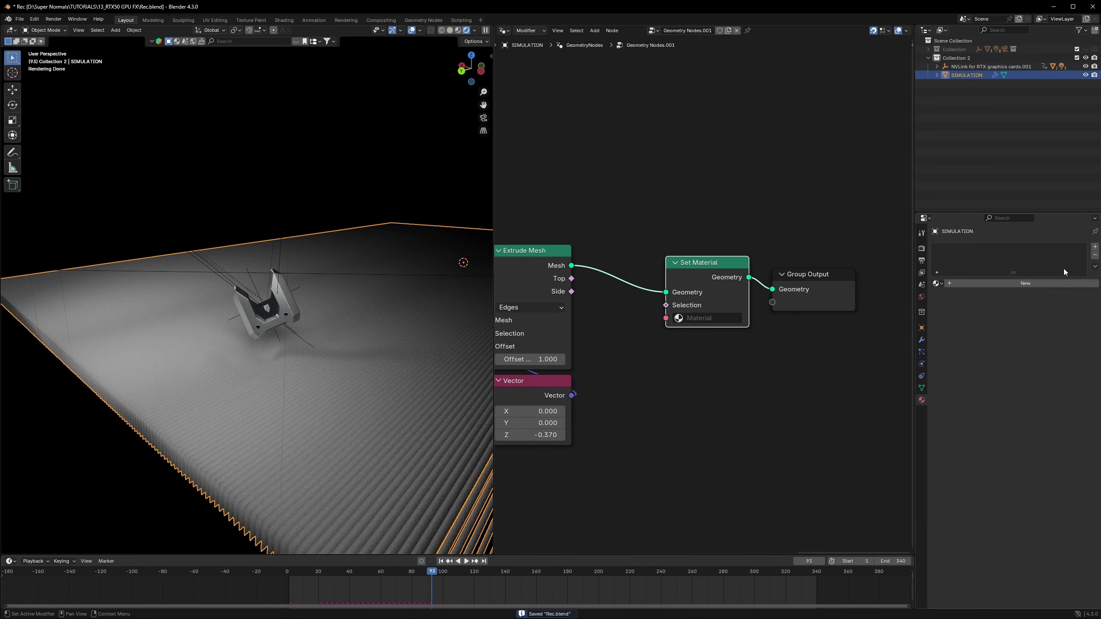
{"action": "left_click", "coordinate": [1039, 282]}
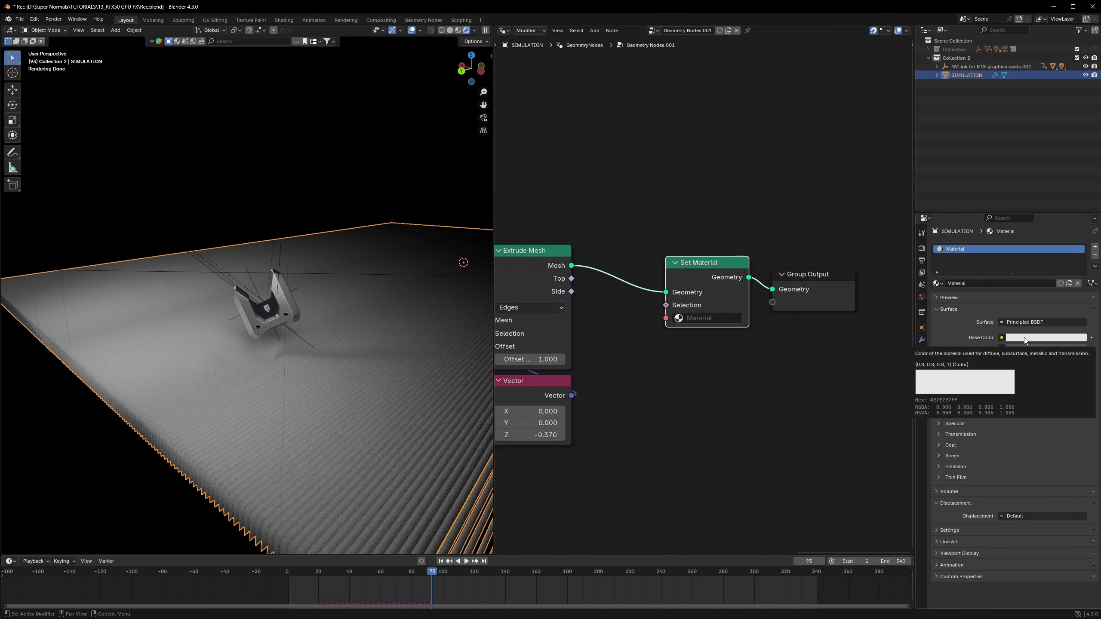
{"action": "double_click", "coordinate": [958, 250]}
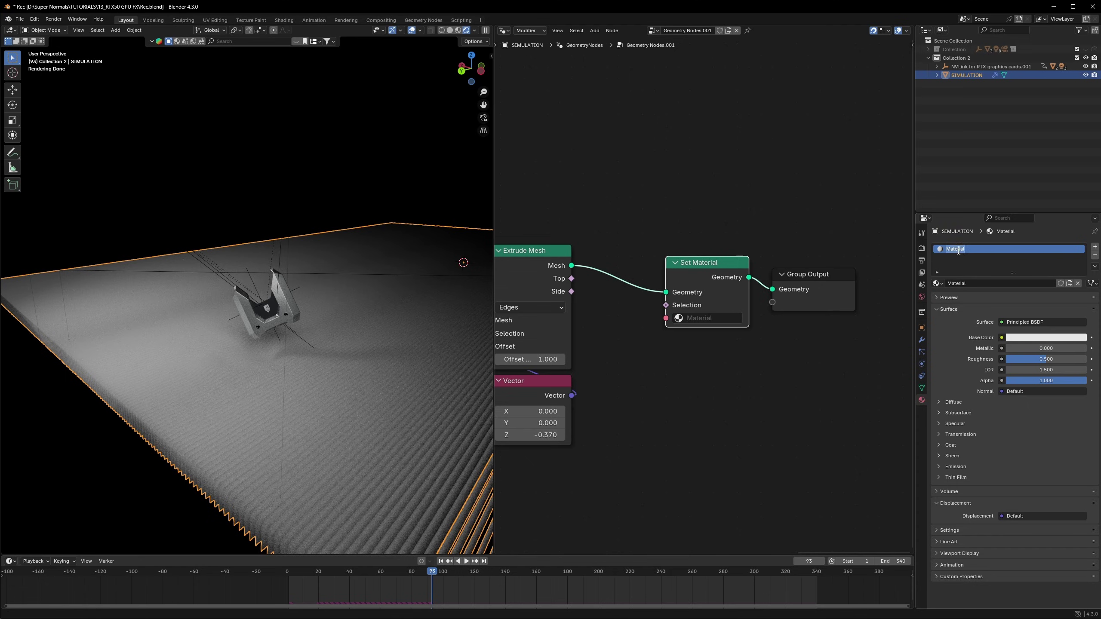
{"action": "type", "text": "LINES"}
{"action": "key", "text": "Return"}
- Assign the LINES material in the Set Material node and open the material's Base Color for editing
{"action": "left_click", "coordinate": [707, 318]}
{"action": "left_click", "coordinate": [690, 331]}
{"action": "left_click", "coordinate": [1053, 339]}
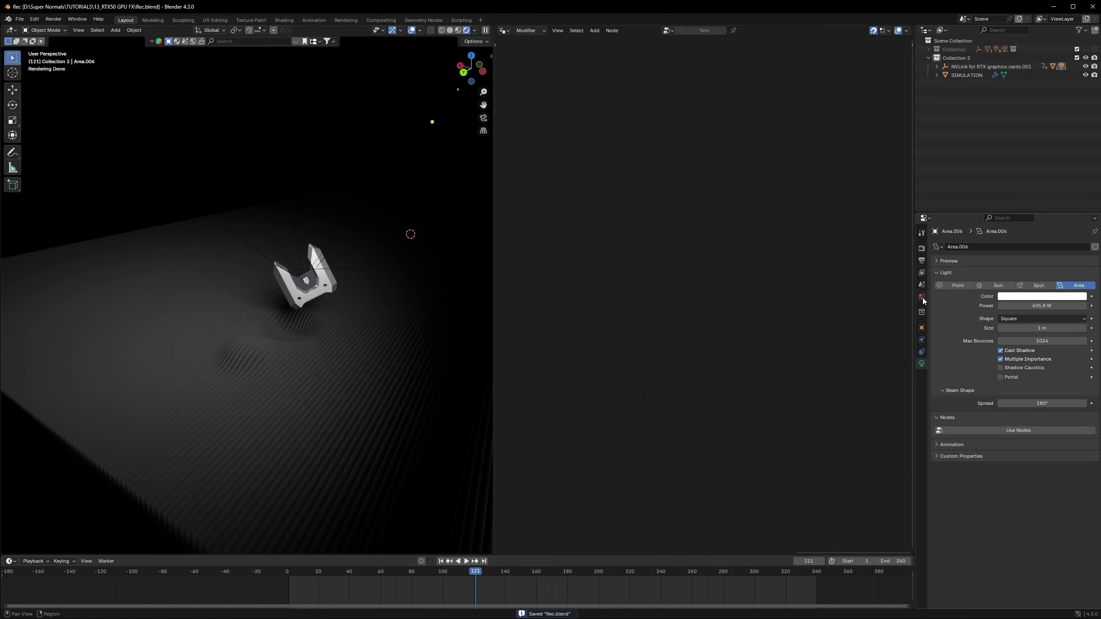
- Add a Wave modifier to the SIMULATION plane
{"action": "left_click", "coordinate": [243, 381]}
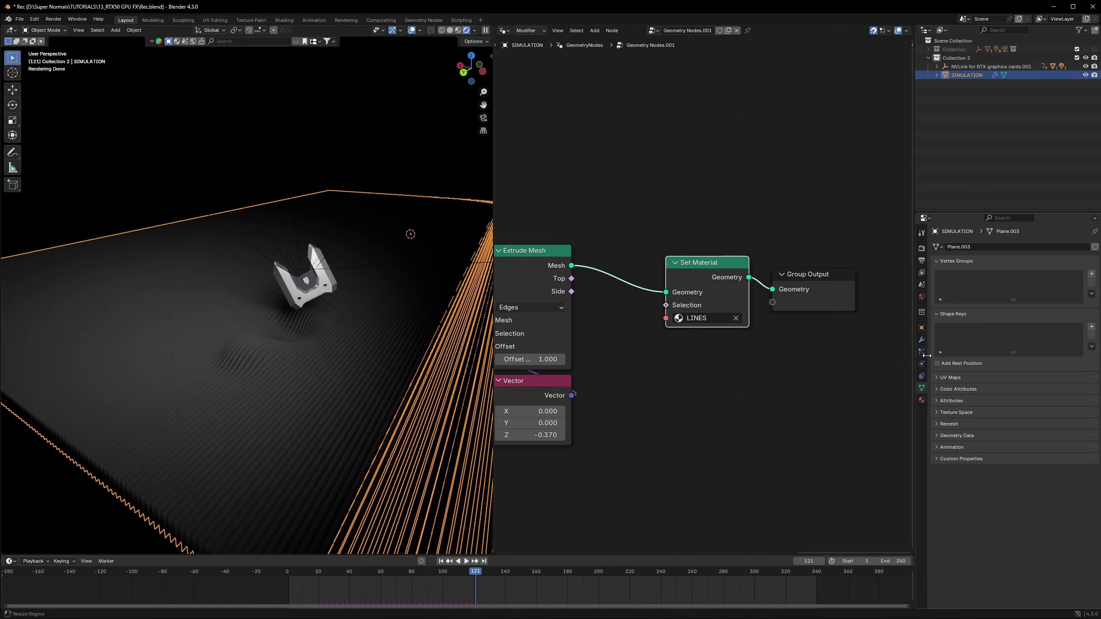
{"action": "left_click", "coordinate": [923, 341]}
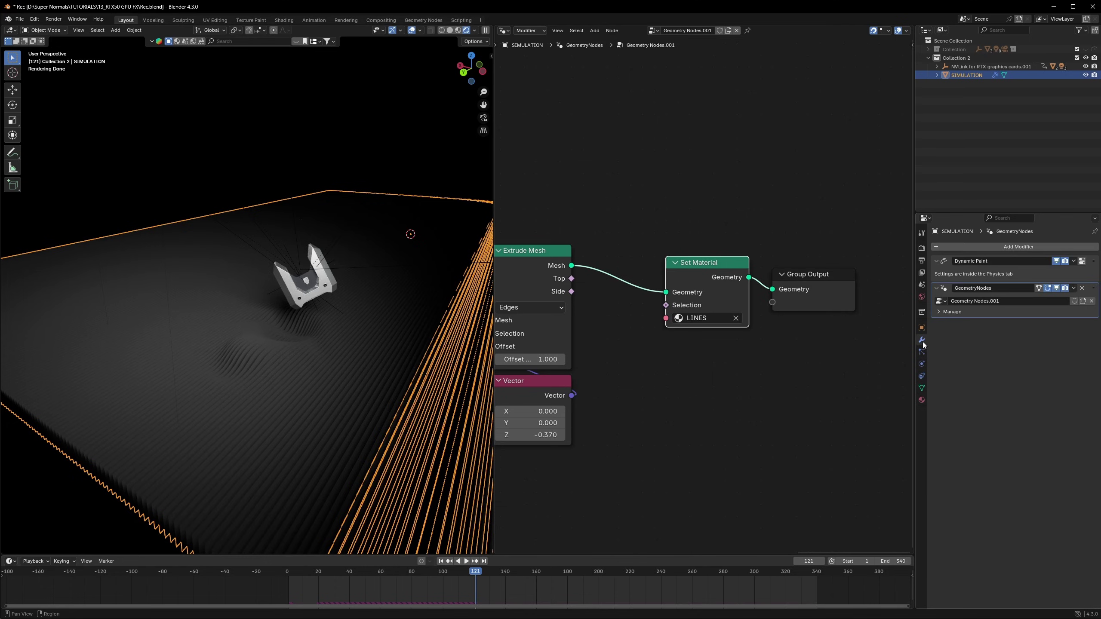
{"action": "left_click", "coordinate": [970, 246]}
{"action": "type", "text": "wav"}
{"action": "key", "text": "Return"}
{"action": "mouse_move", "coordinate": [1093, 303]}
{"action": "left_mouse_down"}
{"action": "mouse_move", "coordinate": [1095, 317]}
{"action": "mouse_move", "coordinate": [1095, 304]}
{"action": "left_mouse_up"}
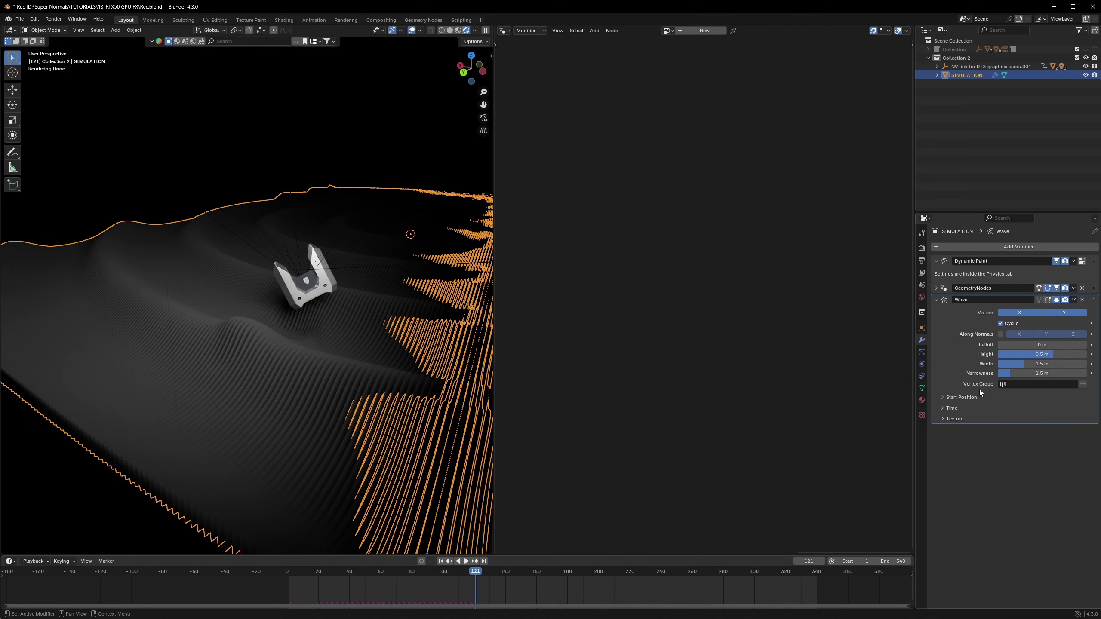
- Set NVLINK.001 as the Wave modifier's start position object
{"action": "left_click", "coordinate": [949, 398]}
{"action": "left_click", "coordinate": [1016, 411]}
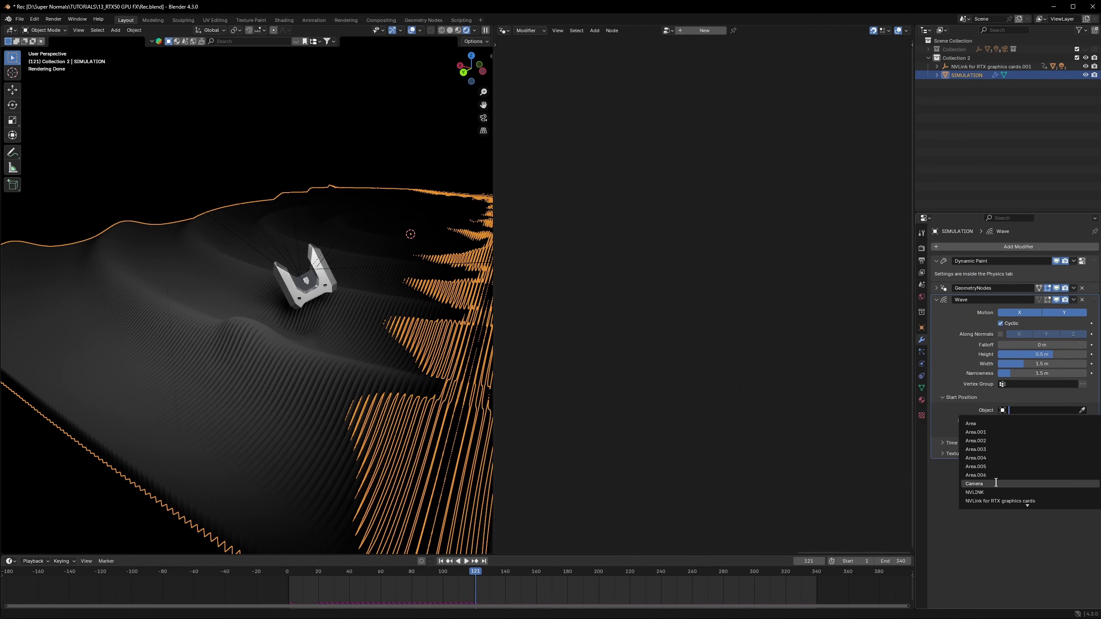
{"action": "left_click", "coordinate": [1083, 410]}
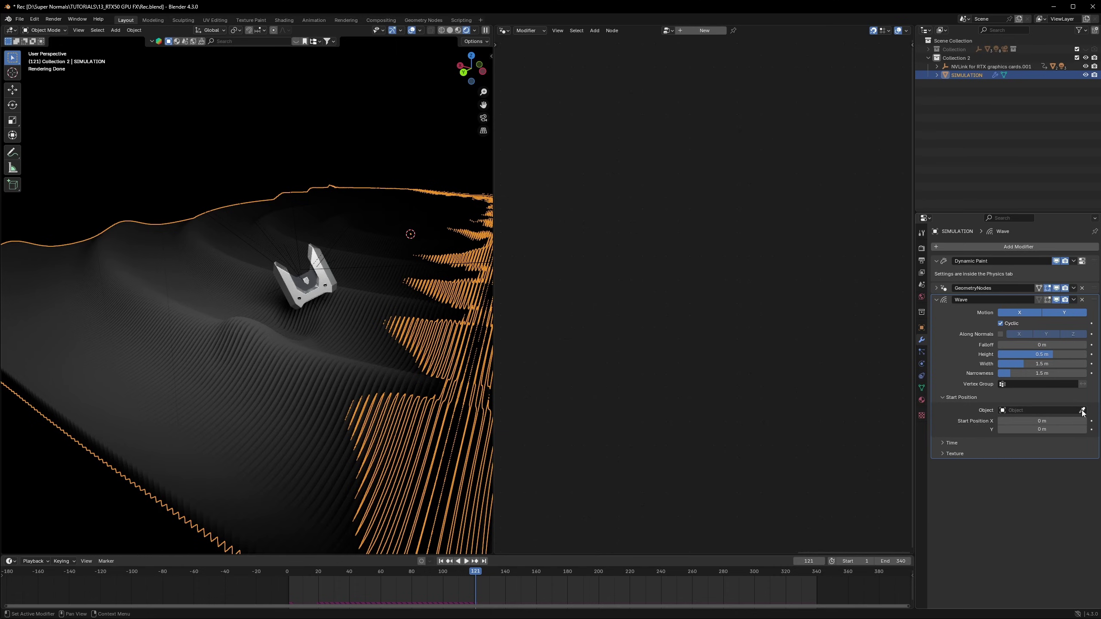
{"action": "left_click", "coordinate": [324, 281]}
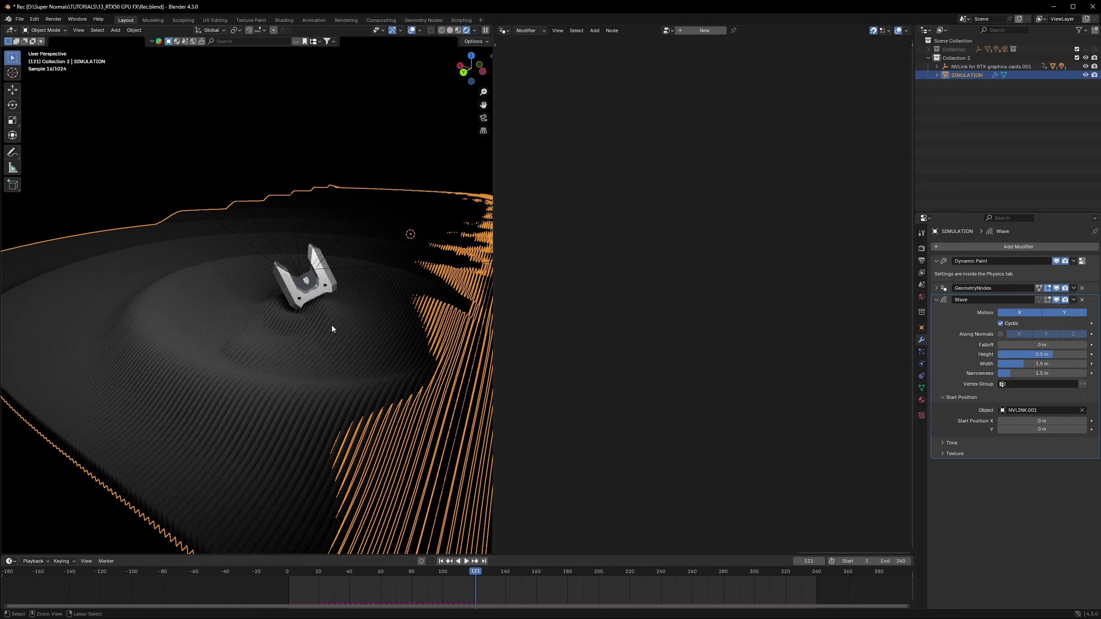
- Save the file and play the animation briefly to preview the wave around the NVLink
{"action": "key", "text": "ctrl+s"}
{"action": "key", "text": "space"}
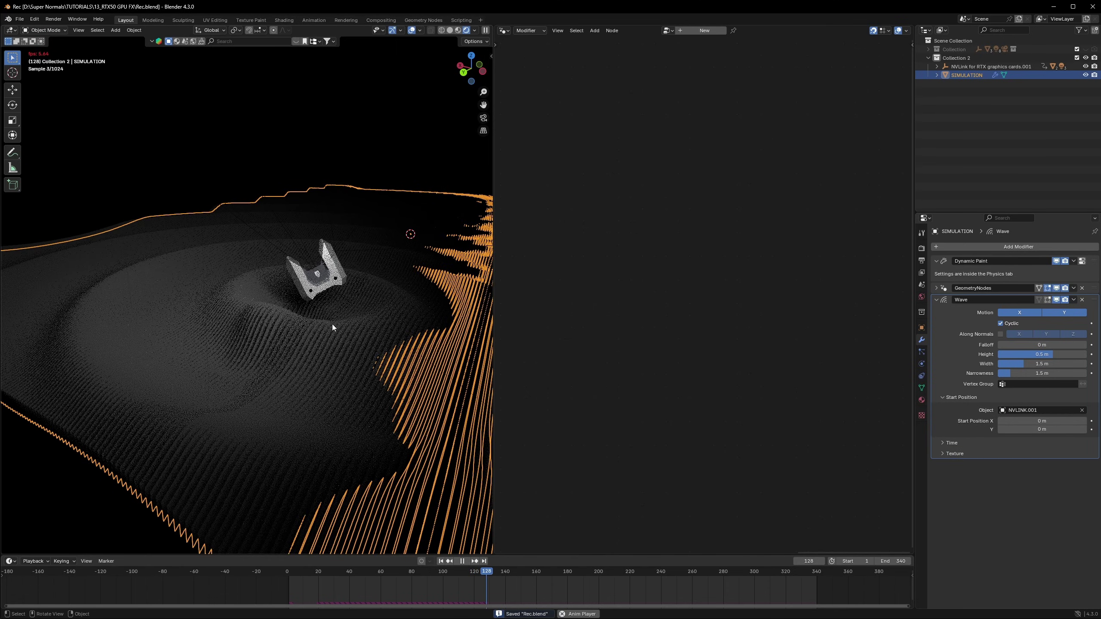
{"action": "key", "text": "space"}
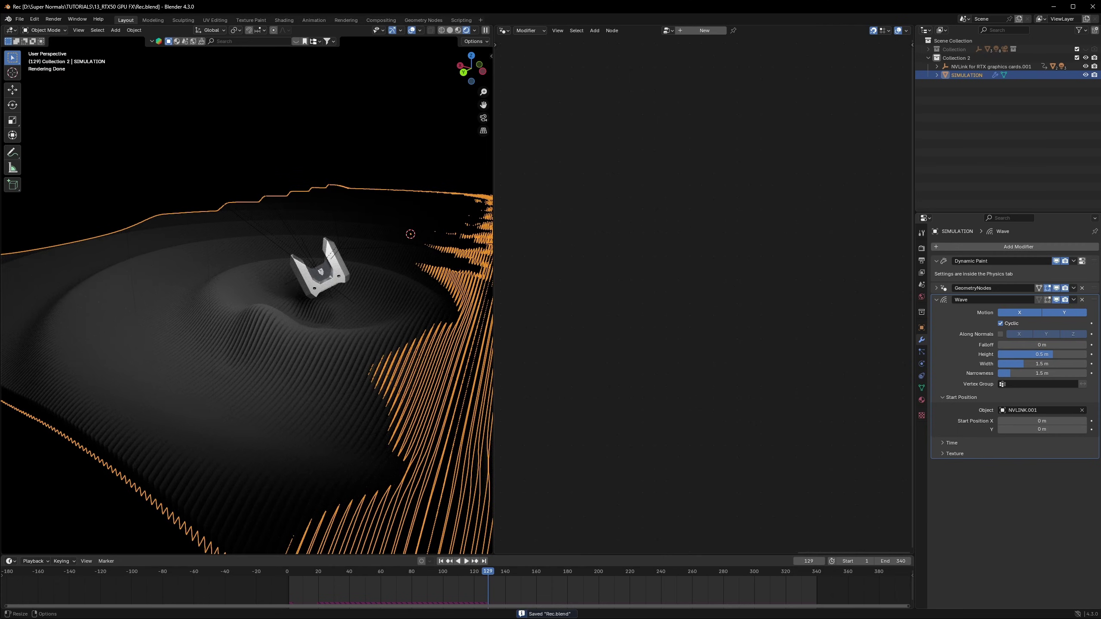
- Set the Wave modifier's height to 0.05 m, save the file and play the animation
{"action": "left_click", "coordinate": [1048, 355]}
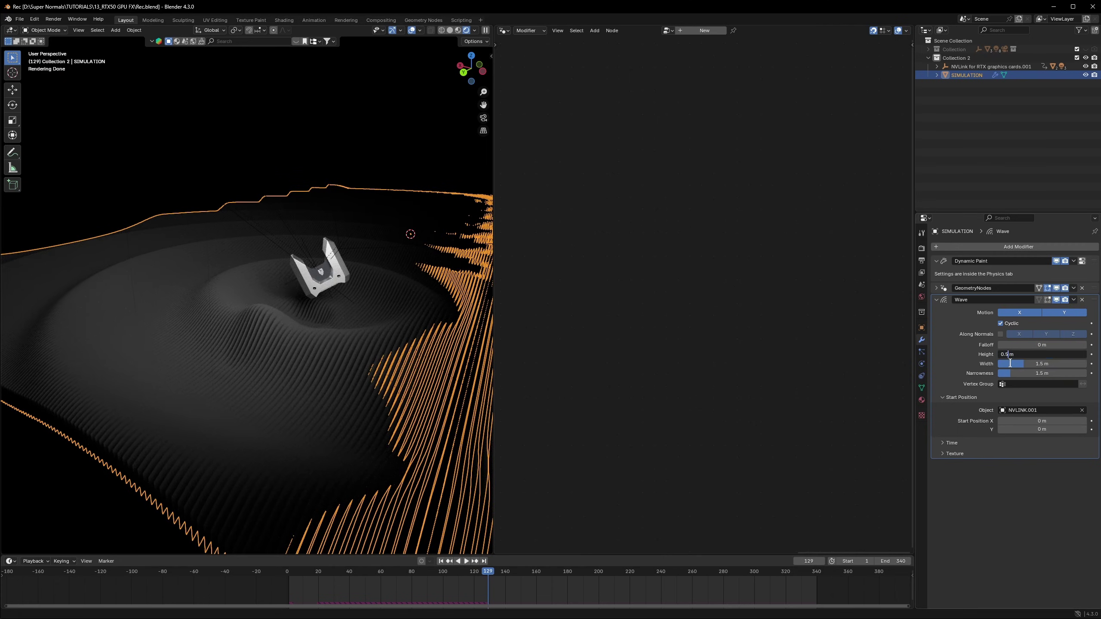
{"action": "key", "text": "Return"}
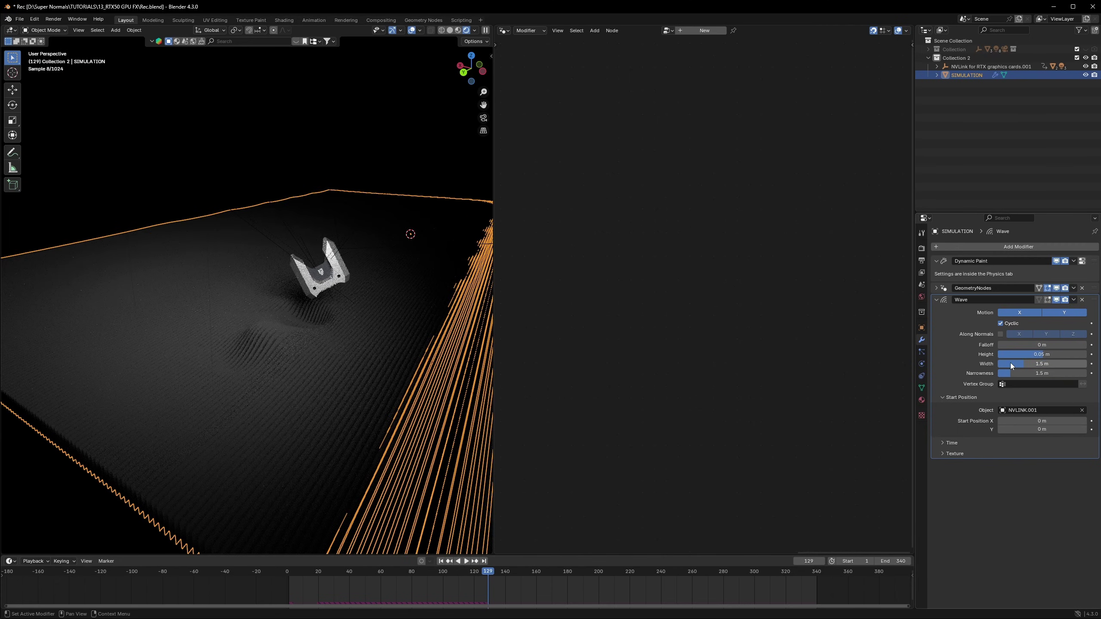
{"action": "key", "text": "ctrl+s"}
{"action": "key", "text": "space"}
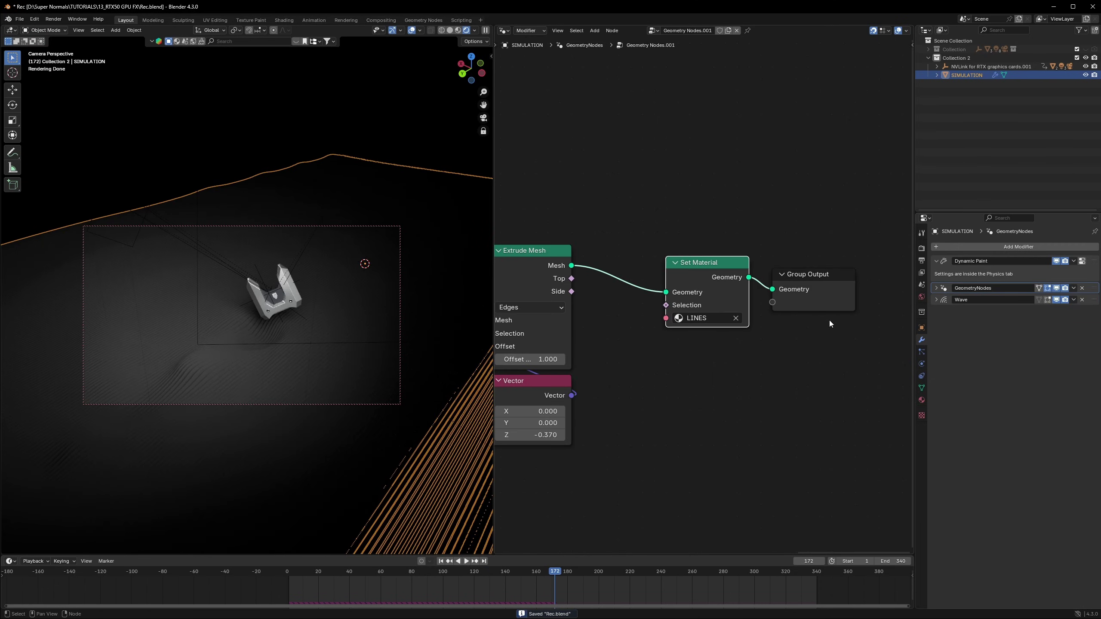
- Make room after Delete Geometry and insert a Set Position node between Delete Geometry and Extrude Mesh
{"action": "scroll", "coordinate": [663, 366], "scroll_direction": "down", "scroll_amount": 3}
{"action": "left_click_drag", "start_coordinate": [838, 217], "coordinate": [599, 395]}
{"action": "key", "text": "g"}
{"action": "left_click", "coordinate": [749, 391]}
{"action": "left_click", "coordinate": [749, 391]}
{"action": "middle_click_drag", "start_coordinate": [569, 380], "coordinate": [702, 392]}
{"action": "key", "text": "shift+a"}
{"action": "type", "text": "set"}
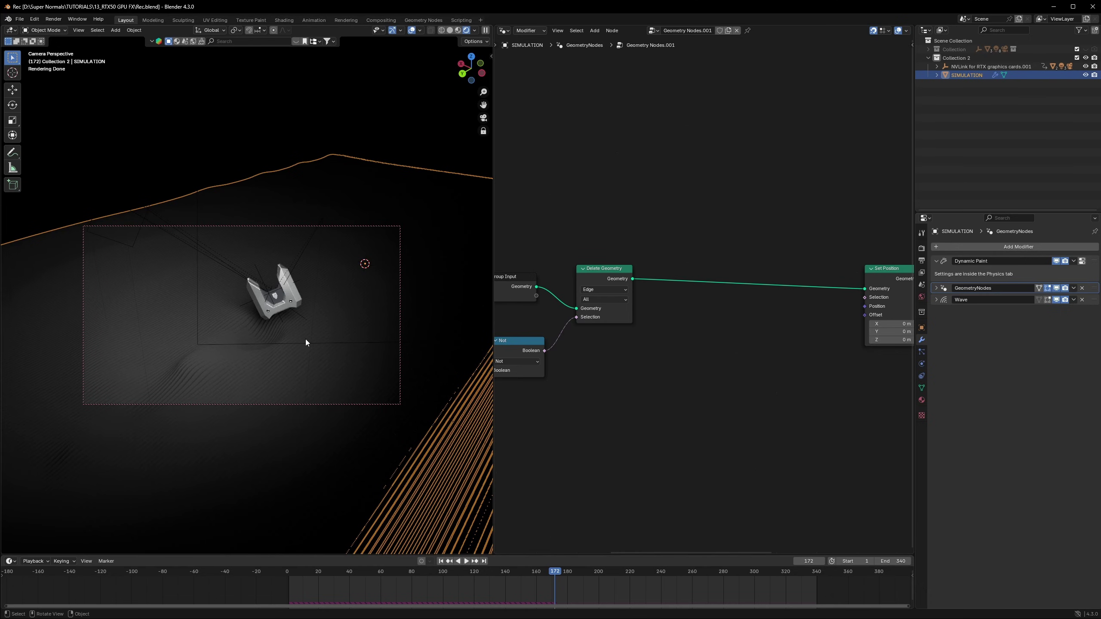
{"action": "key", "text": "shift+a"}
{"action": "left_click", "coordinate": [698, 366]}
{"action": "key", "text": "Escape"}
- Expand the NVLink hierarchy in the outliner and bring NVLINK.001 into the node tree as an Object Info node
{"action": "left_click", "coordinate": [937, 66]}
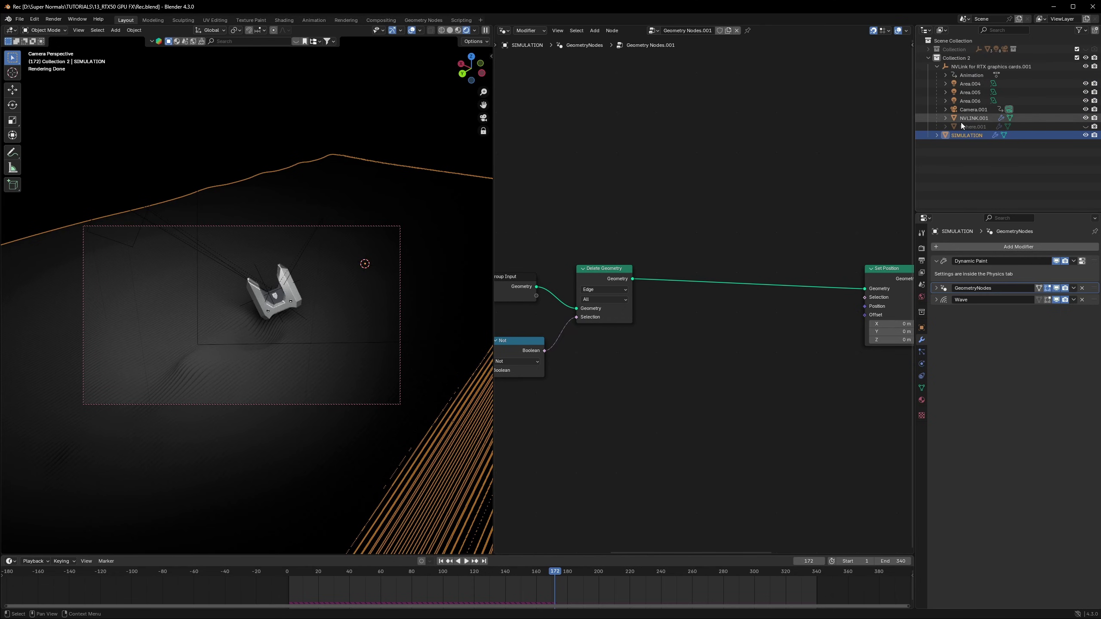
{"action": "left_click_drag", "start_coordinate": [961, 122], "coordinate": [642, 372]}
{"action": "scroll", "coordinate": [694, 378], "scroll_direction": "up", "scroll_amount": 1}
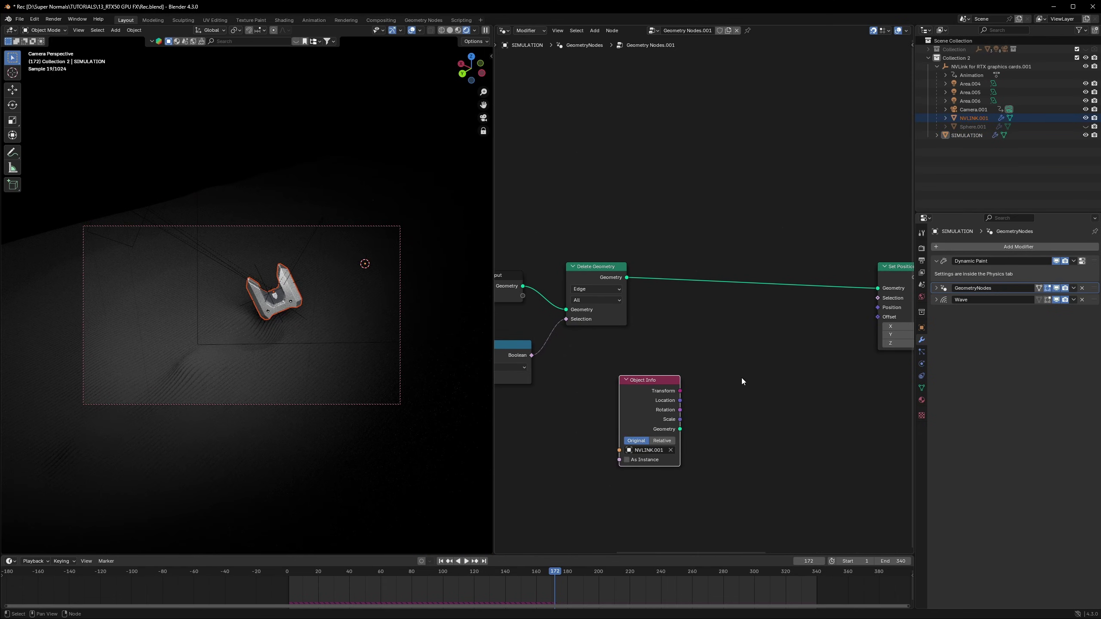
- Add a Geometry Proximity node fed by the Object Info node's Geometry output
{"action": "middle_click_drag", "start_coordinate": [742, 380], "coordinate": [716, 353]}
{"action": "key", "text": "shift+a"}
{"action": "type", "text": "prox"}
{"action": "key", "text": "Return"}
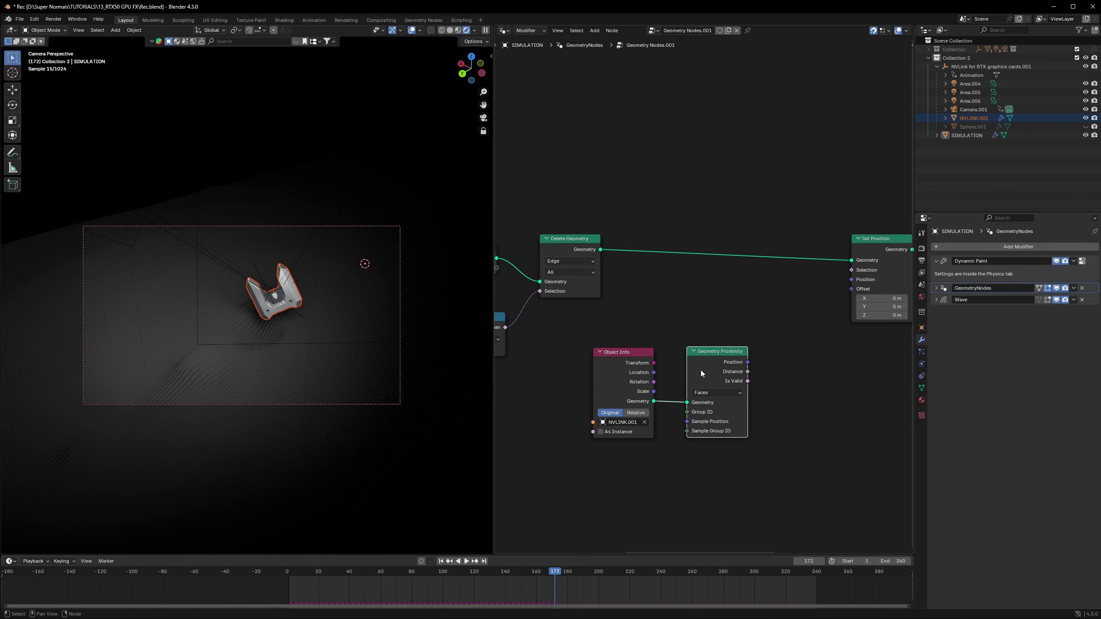
{"action": "left_click", "coordinate": [750, 372]}
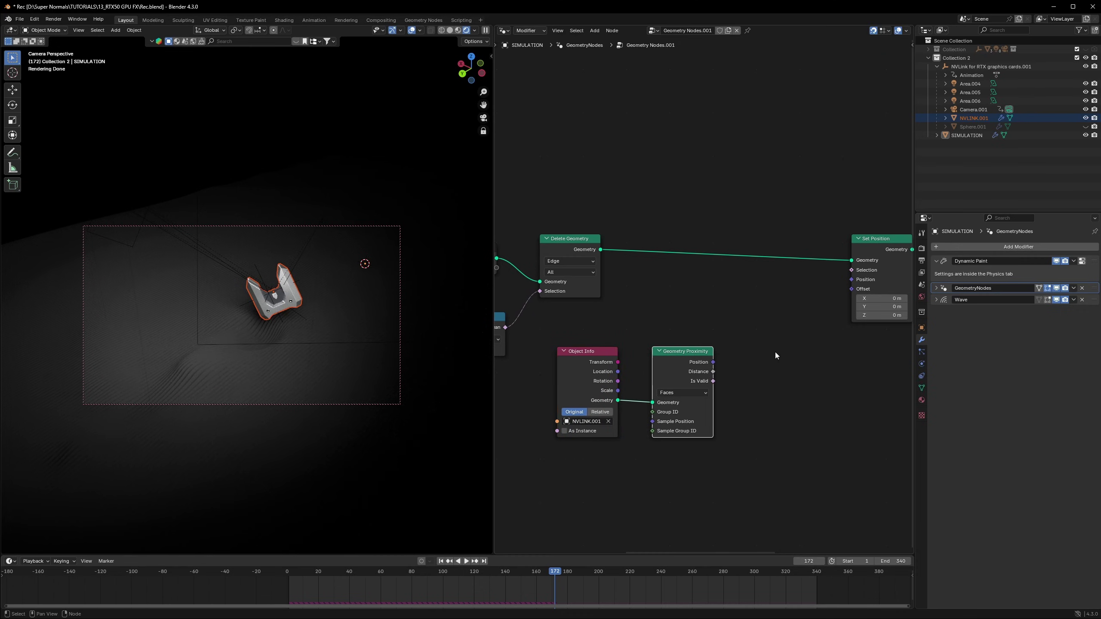
- Add a Noise Texture node and arrange it above the Object Info and Geometry Proximity nodes
{"action": "key", "text": "shift+a"}
{"action": "type", "text": "noise"}
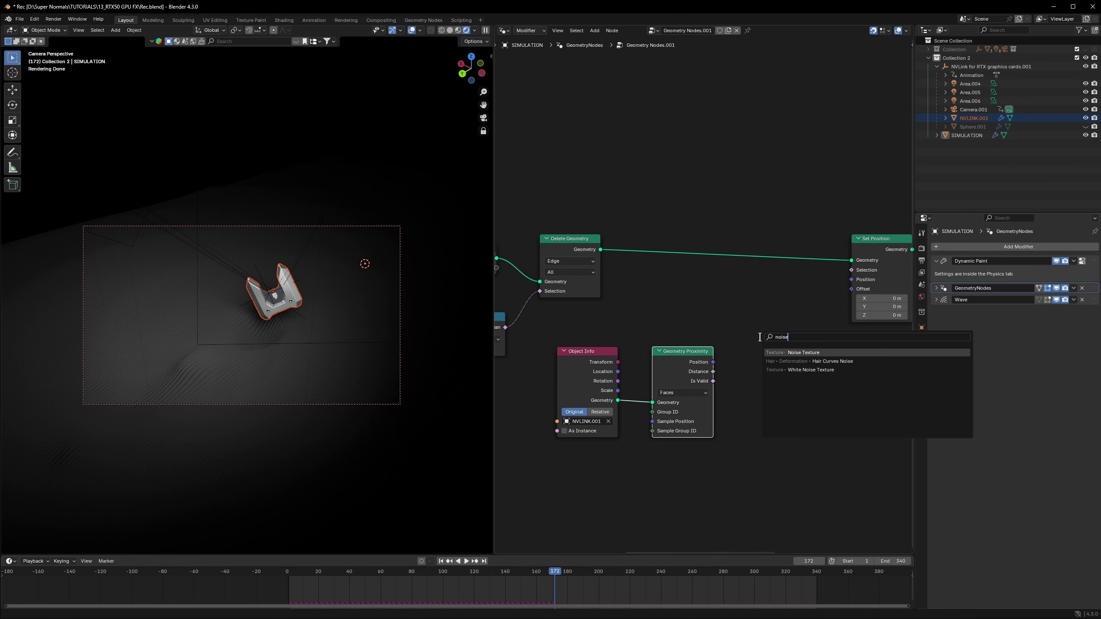
{"action": "key", "text": "Return"}
{"action": "left_click", "coordinate": [781, 349]}
{"action": "key", "text": "g"}
{"action": "left_click_drag", "start_coordinate": [709, 406], "coordinate": [692, 406]}
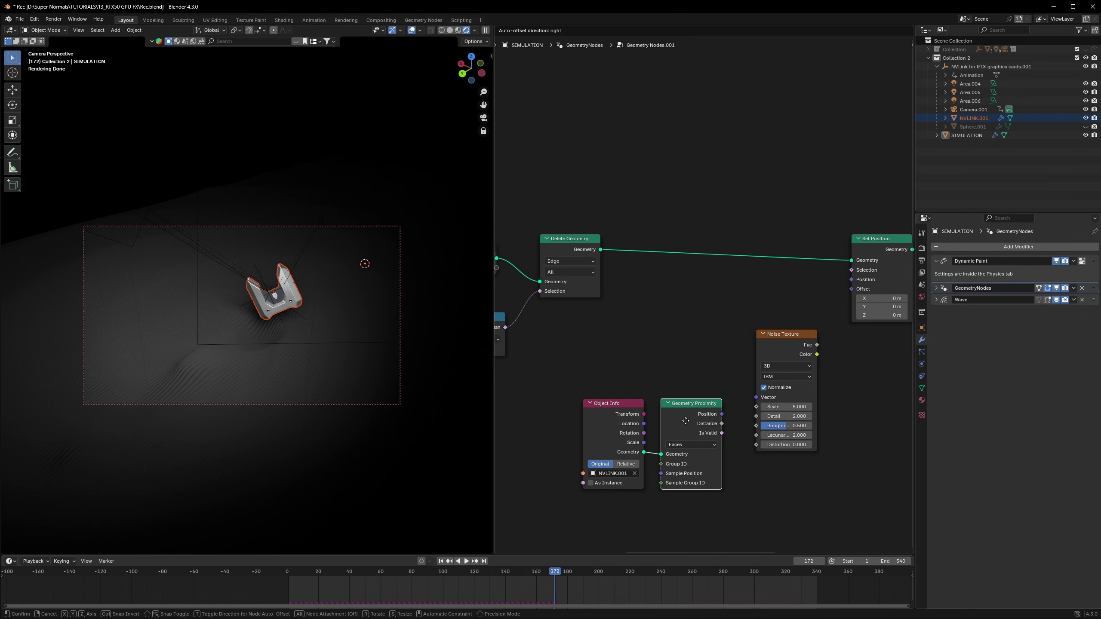
{"action": "left_click", "coordinate": [624, 369]}
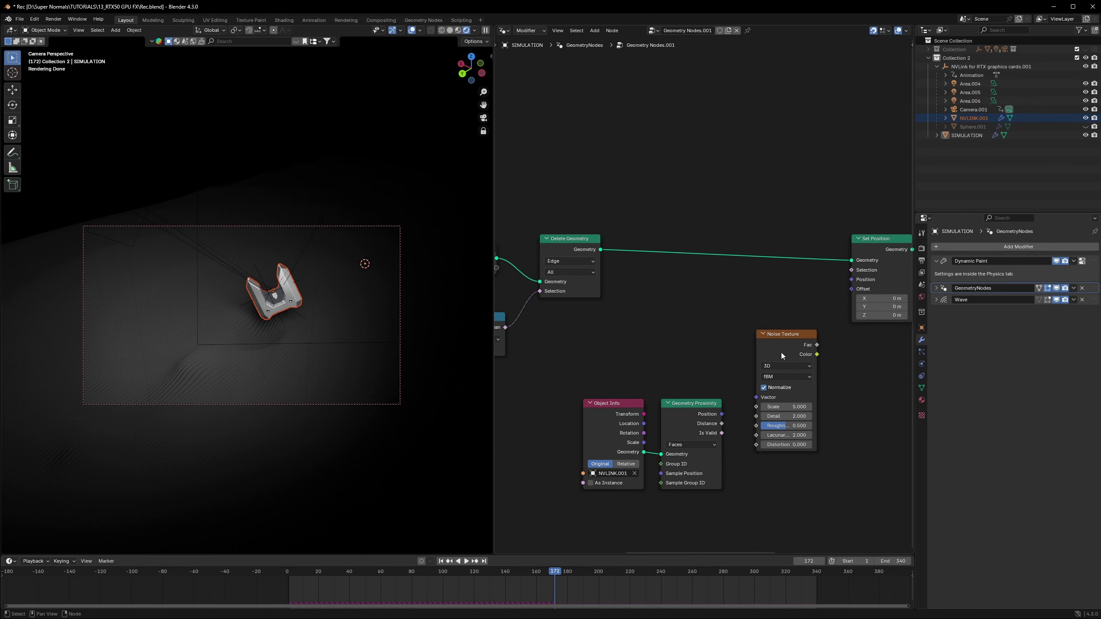
{"action": "left_click_drag", "start_coordinate": [781, 353], "coordinate": [652, 292]}
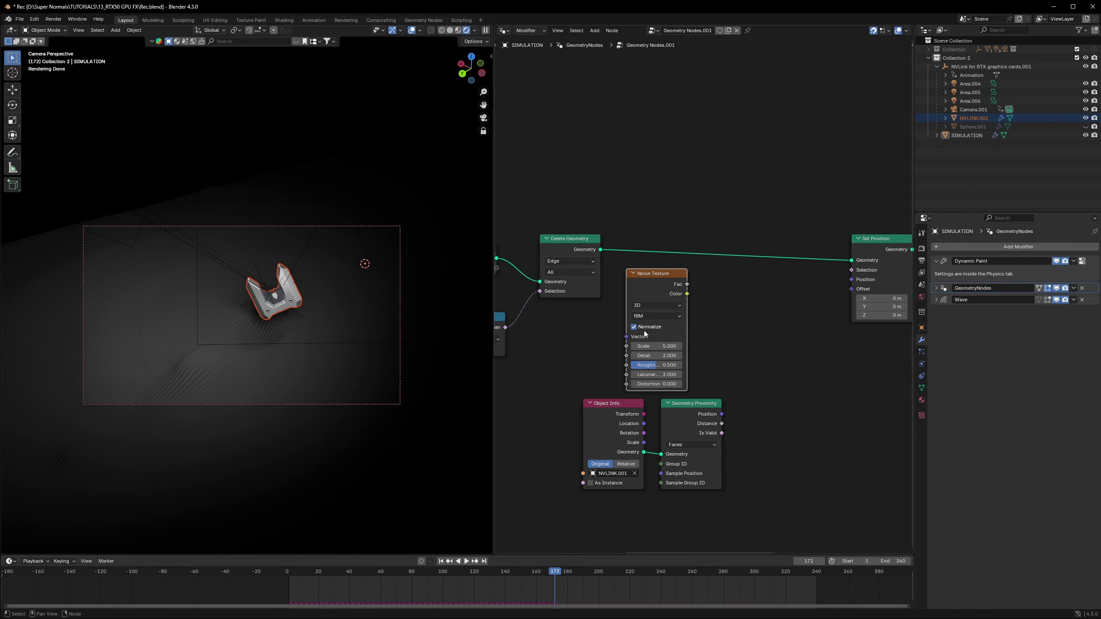
- Set the Noise Texture to 4D with scale 0.6, drive its W value with a #frame expression, and save the file
{"action": "left_click", "coordinate": [660, 345]}
{"action": "type", "text": "0.6"}
{"action": "key", "text": "Return"}
{"action": "left_click", "coordinate": [656, 305]}
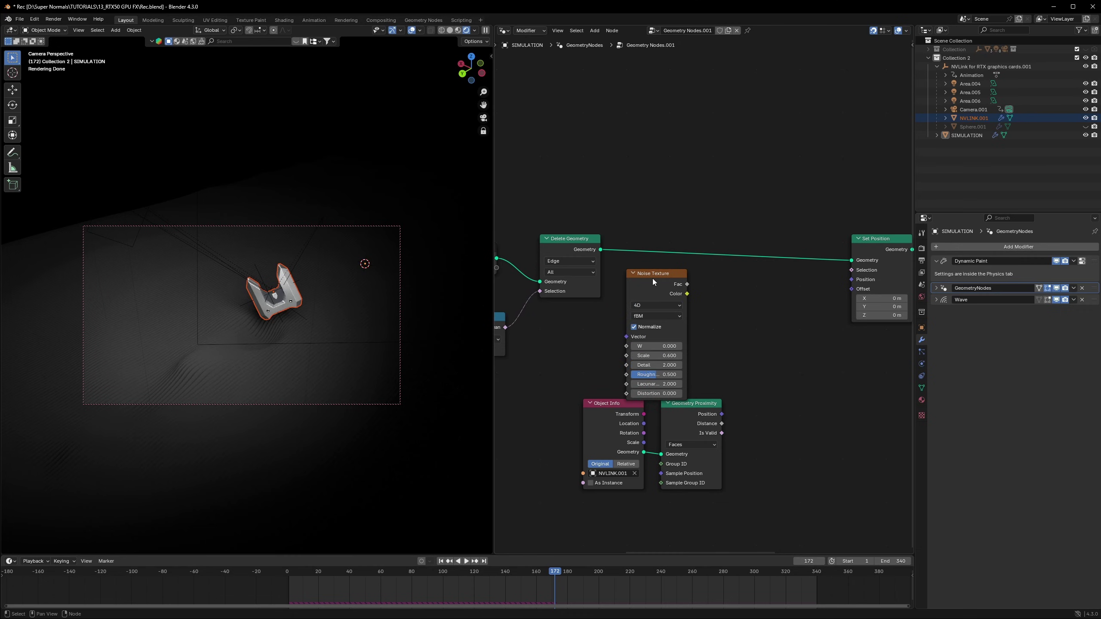
{"action": "left_click", "coordinate": [652, 280]}
{"action": "left_click", "coordinate": [652, 337]}
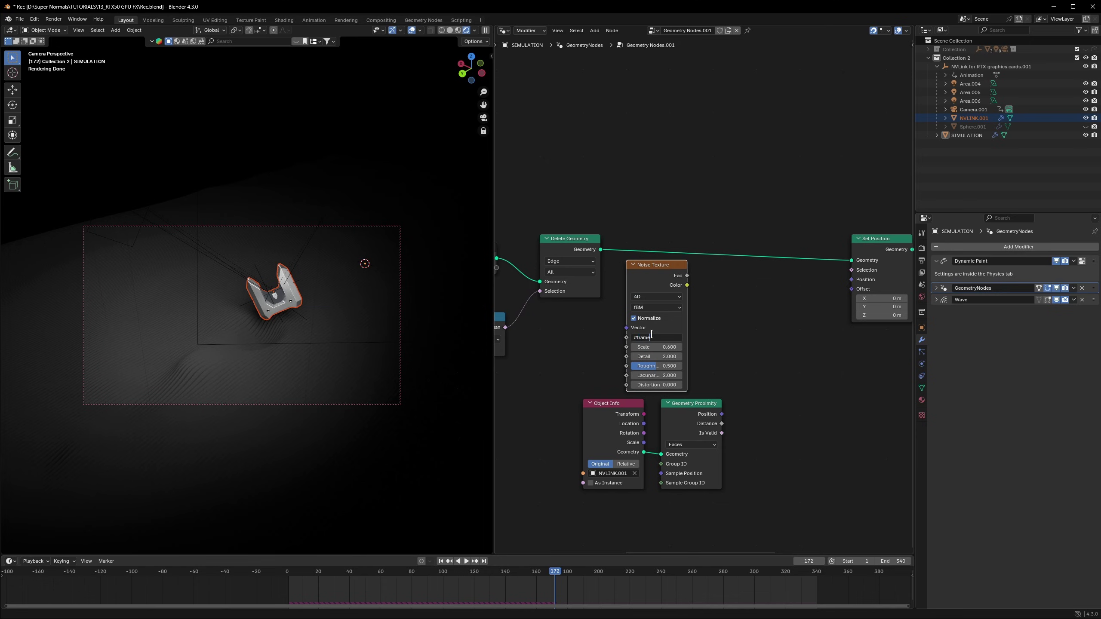
{"action": "key", "text": "Return"}
{"action": "key", "text": "ctrl+s"}
- Preview the Geometry Proximity distance through a Viewer node connected to the Group Input geometry
{"action": "left_click", "coordinate": [704, 424], "text": "ctrl+shift"}
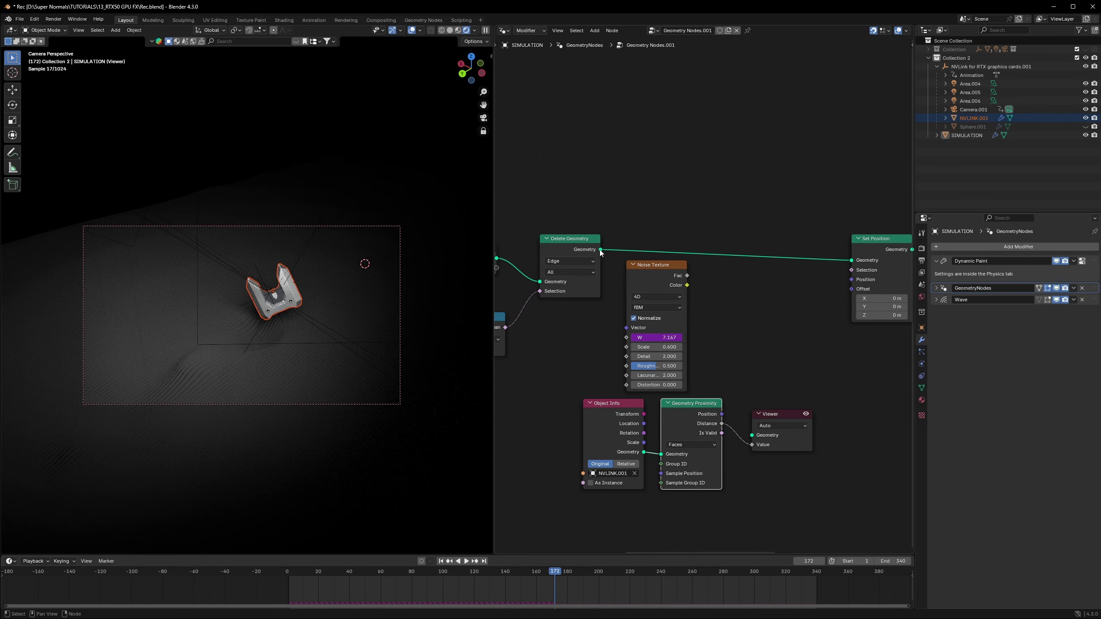
{"action": "left_click_drag", "start_coordinate": [752, 435], "coordinate": [738, 341]}
{"action": "key", "text": "Escape"}
{"action": "scroll", "coordinate": [738, 341], "scroll_direction": "down", "scroll_amount": 4}
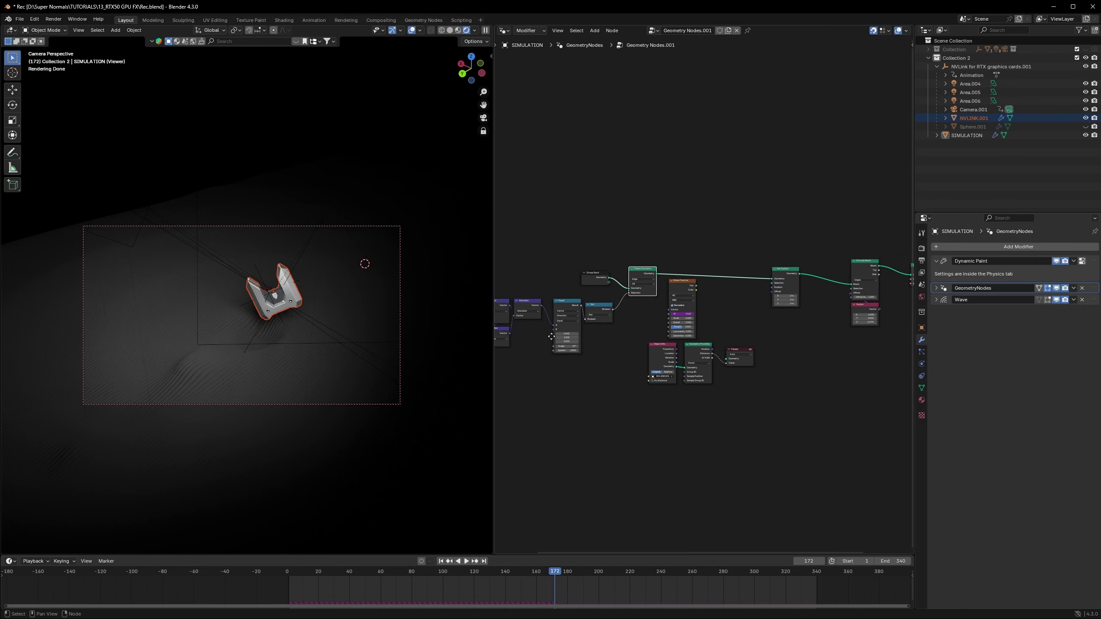
{"action": "middle_click_drag", "start_coordinate": [546, 335], "coordinate": [585, 349]}
{"action": "scroll", "coordinate": [585, 349], "scroll_direction": "up", "scroll_amount": 3}
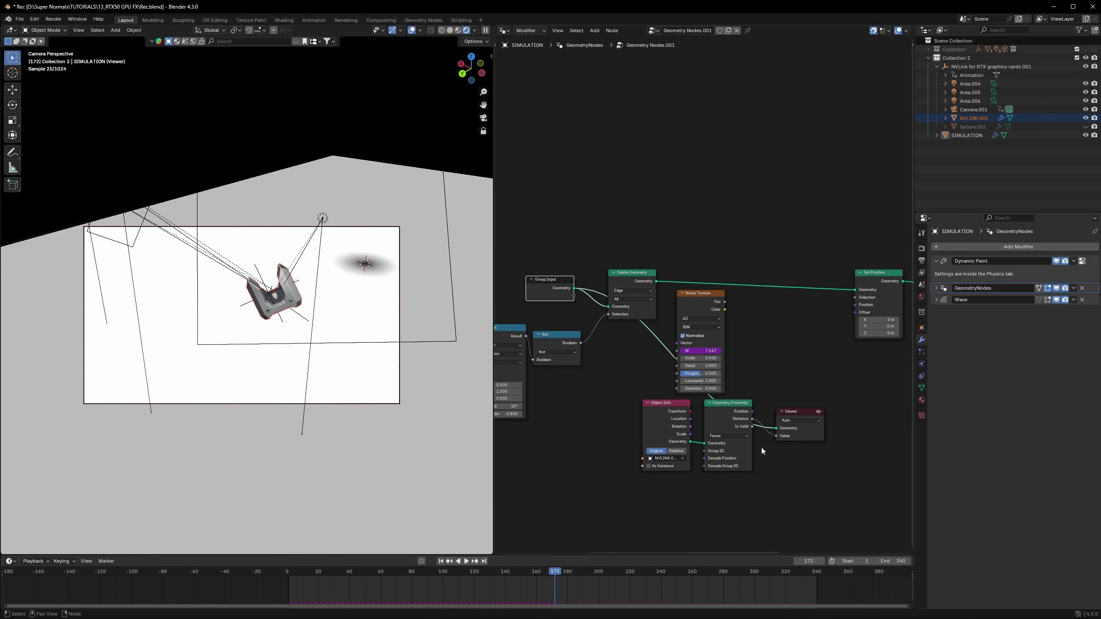
- Switch the Object Info node to Relative and save the file
{"action": "scroll", "coordinate": [757, 447], "scroll_direction": "up", "scroll_amount": 4}
{"action": "left_click", "coordinate": [597, 443]}
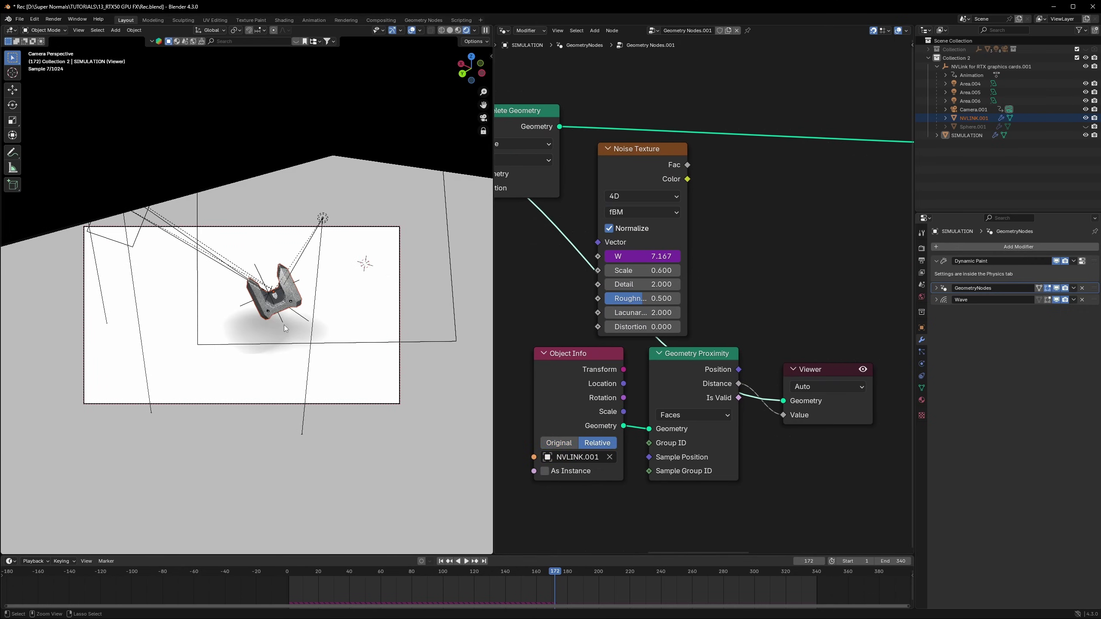
{"action": "key", "text": "ctrl+s"}
- Move the Viewer node away and insert a Map Range node between Geometry Proximity's Distance and the Viewer
{"action": "scroll", "coordinate": [647, 363], "scroll_direction": "down", "scroll_amount": 2}
{"action": "scroll", "coordinate": [780, 357], "scroll_direction": "up", "scroll_amount": 2}
{"action": "scroll", "coordinate": [827, 343], "scroll_direction": "down", "scroll_amount": 2}
{"action": "left_click_drag", "start_coordinate": [798, 360], "coordinate": [870, 313]}
{"action": "middle_click_drag", "start_coordinate": [876, 337], "coordinate": [725, 322]}
{"action": "key", "text": "shift+a"}
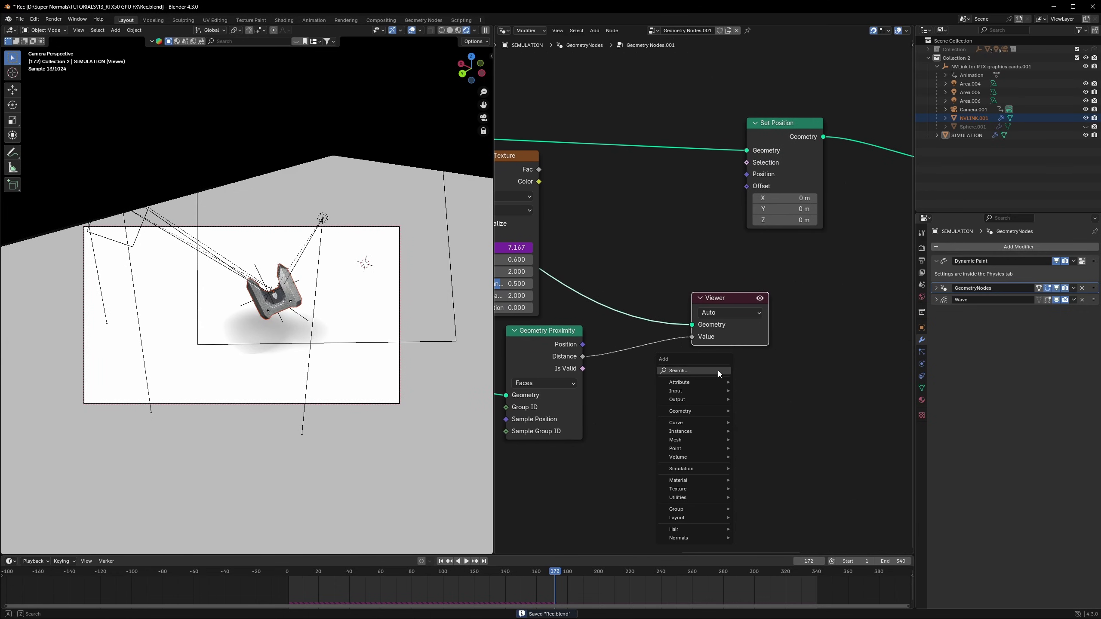
{"action": "type", "text": "map ra"}
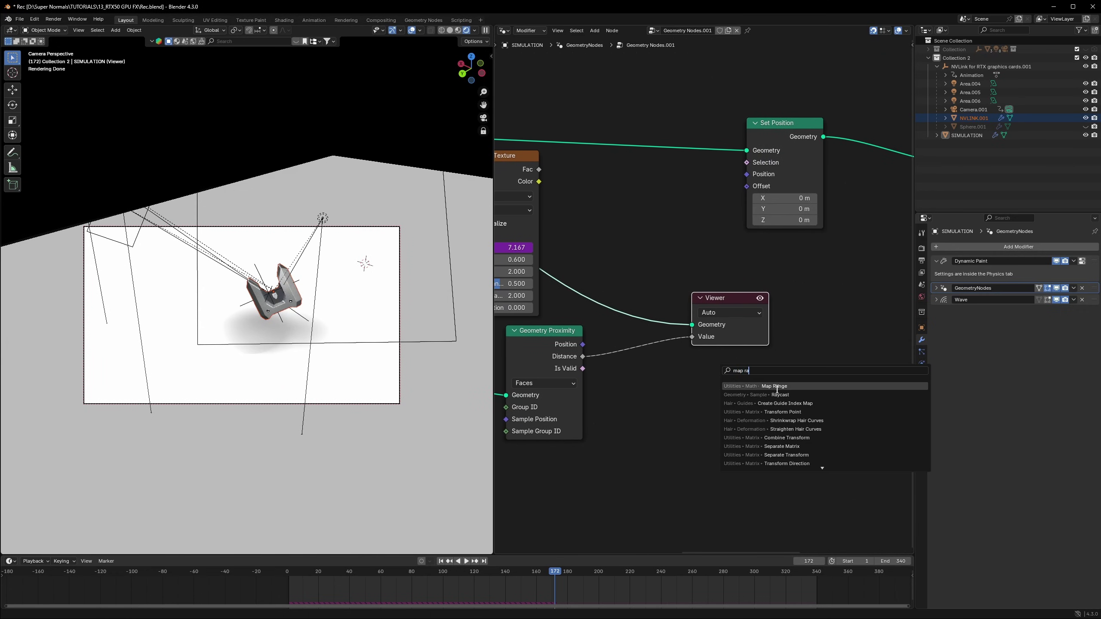
{"action": "key", "text": "Return"}
{"action": "left_click", "coordinate": [721, 400]}
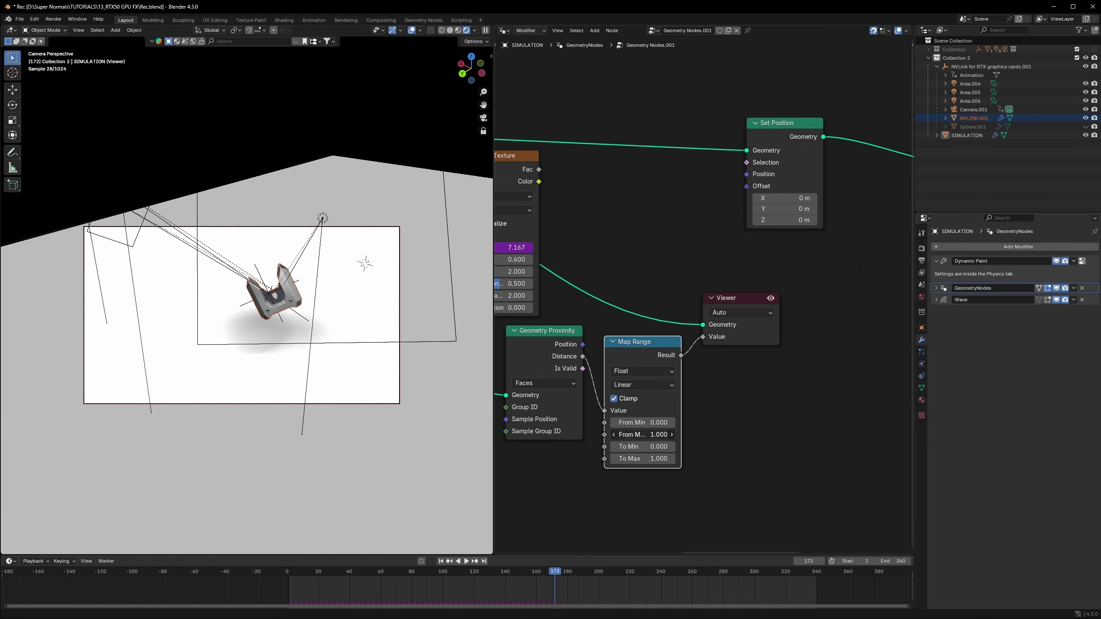
- Set Map Range to Smoother Step interpolation with From Max 5.12 and To Max 1.38, and save the file
{"action": "left_click", "coordinate": [639, 385]}
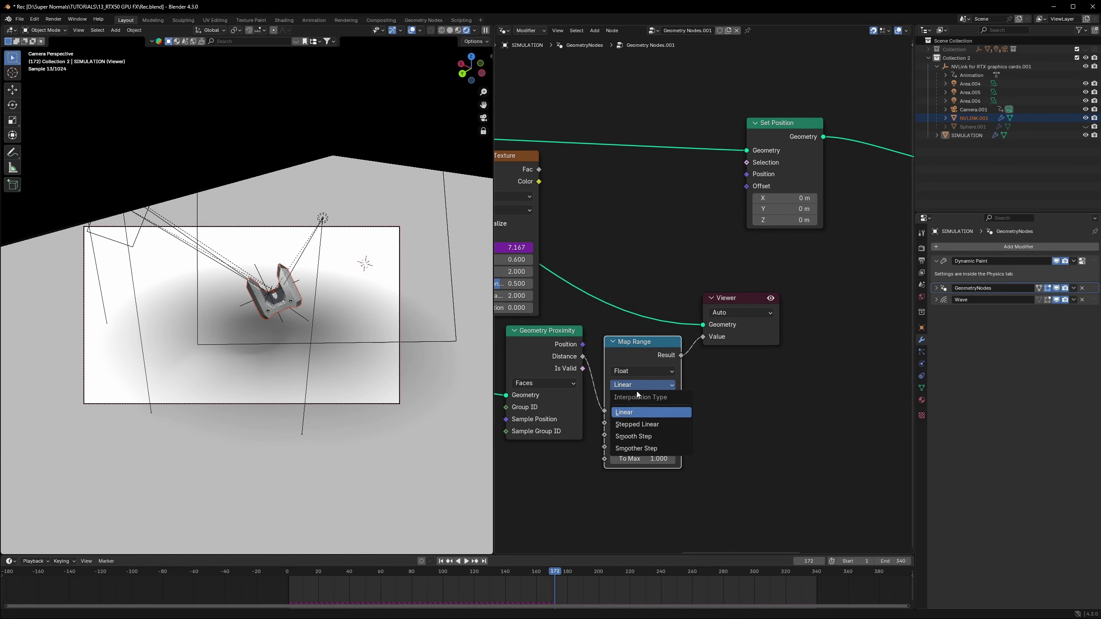
{"action": "left_click", "coordinate": [636, 448]}
{"action": "mouse_move", "coordinate": [655, 425]}
{"action": "left_mouse_down"}
{"action": "mouse_move", "coordinate": [685, 425]}
{"action": "mouse_move", "coordinate": [667, 445]}
{"action": "left_mouse_up"}
{"action": "key", "text": "ctrl+s"}
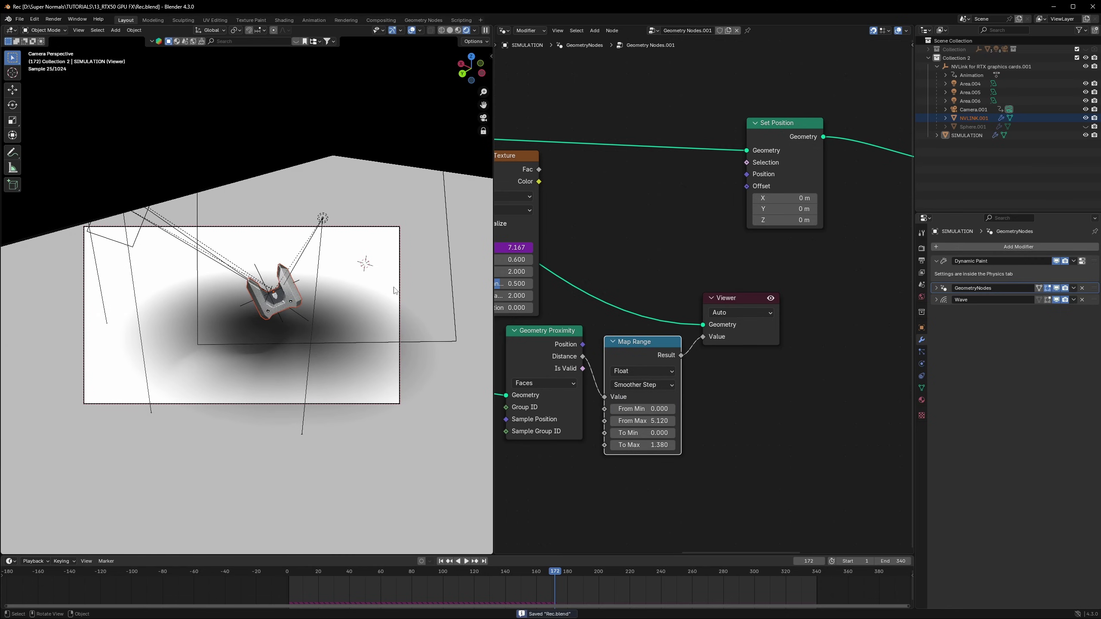
- Insert a Mix Color node after Map Range, feed the Noise Texture's Color into its B input, and save the file
{"action": "scroll", "coordinate": [728, 345], "scroll_direction": "down", "scroll_amount": 2}
{"action": "left_click_drag", "start_coordinate": [670, 323], "coordinate": [798, 326]}
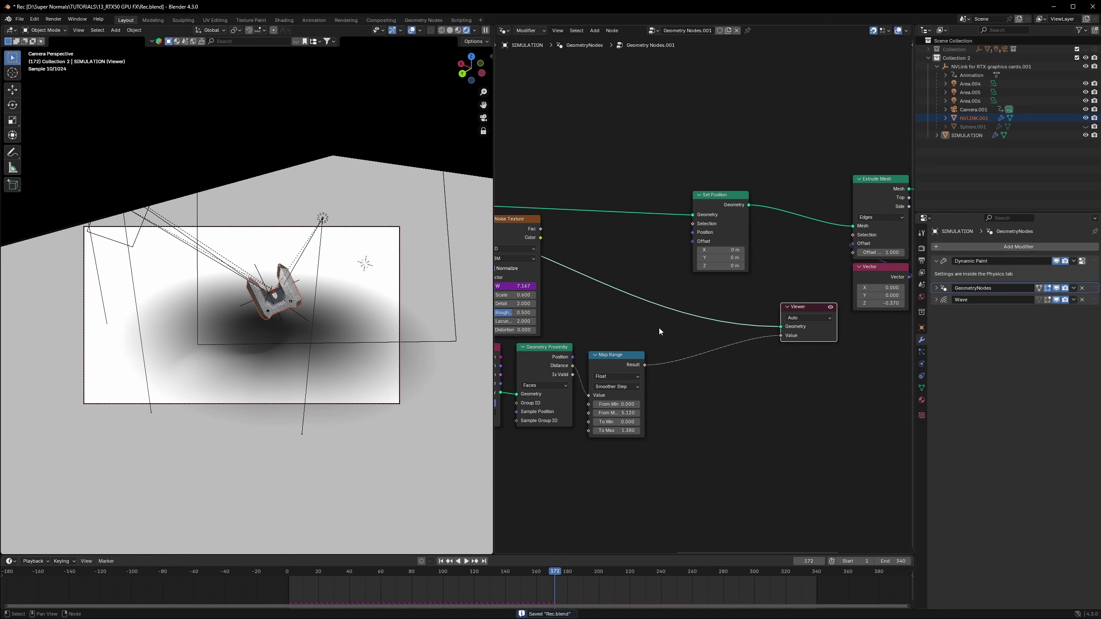
{"action": "key", "text": "shift+a"}
{"action": "left_click", "coordinate": [676, 331]}
{"action": "type", "text": "mix"}
{"action": "key", "text": "Down"}
{"action": "key", "text": "Return"}
{"action": "left_click", "coordinate": [673, 330]}
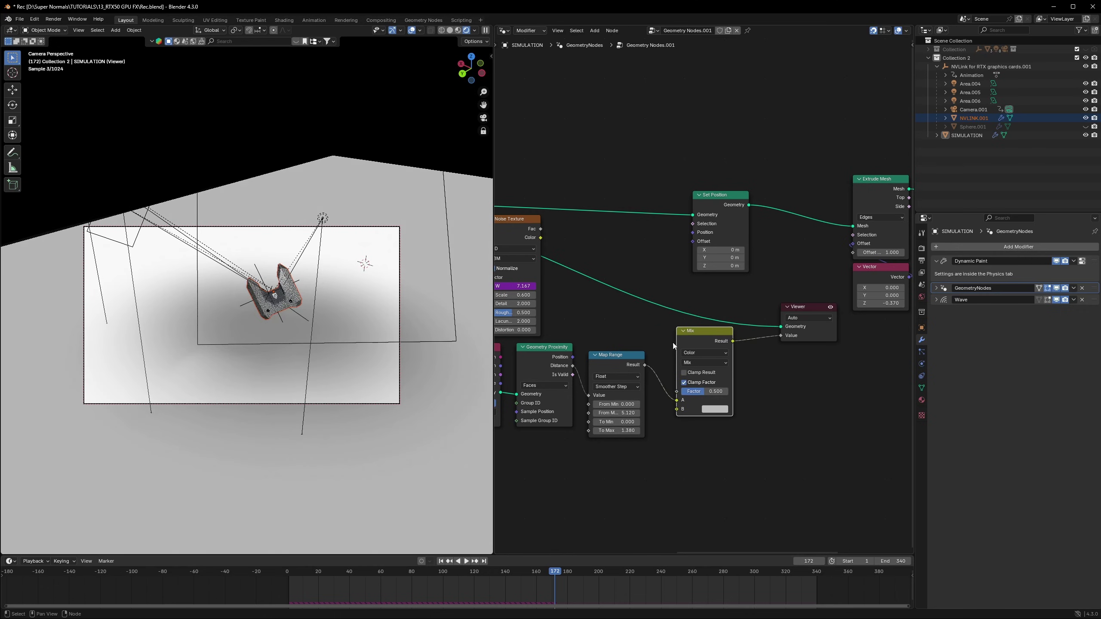
{"action": "left_click_drag", "start_coordinate": [541, 238], "coordinate": [677, 410]}
{"action": "key", "text": "ctrl+s"}
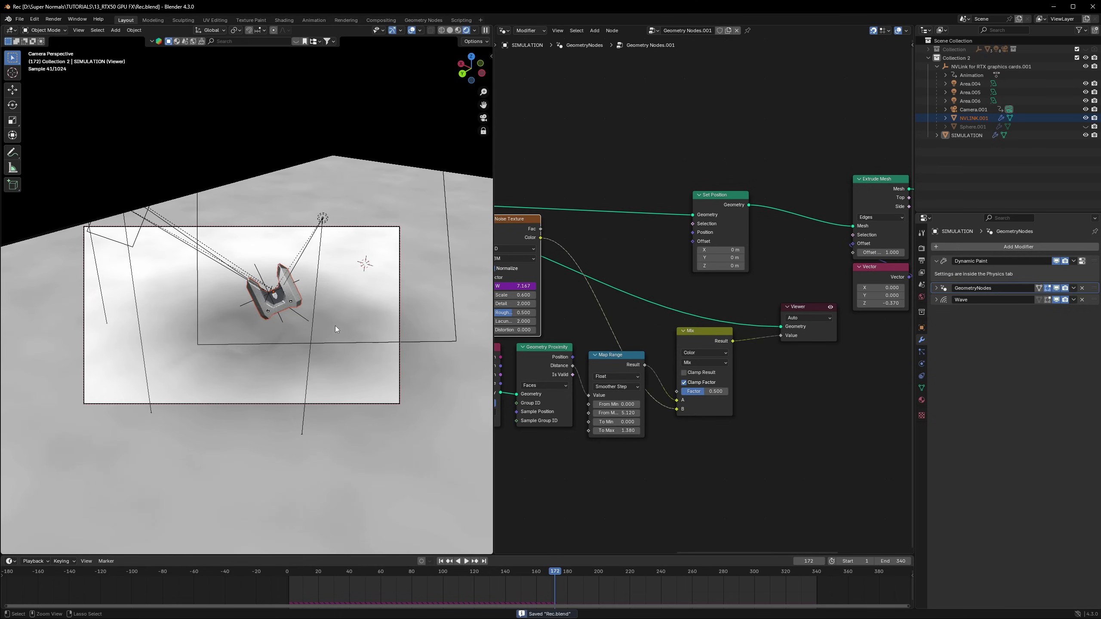
- Connect the Mix result to Set Position's Offset, save the file, and delete the Viewer node
{"action": "left_click_drag", "start_coordinate": [799, 307], "coordinate": [863, 311]}
{"action": "middle_click_drag", "start_coordinate": [774, 290], "coordinate": [695, 298]}
{"action": "left_click_drag", "start_coordinate": [653, 350], "coordinate": [613, 251]}
{"action": "key", "text": "ctrl+s"}
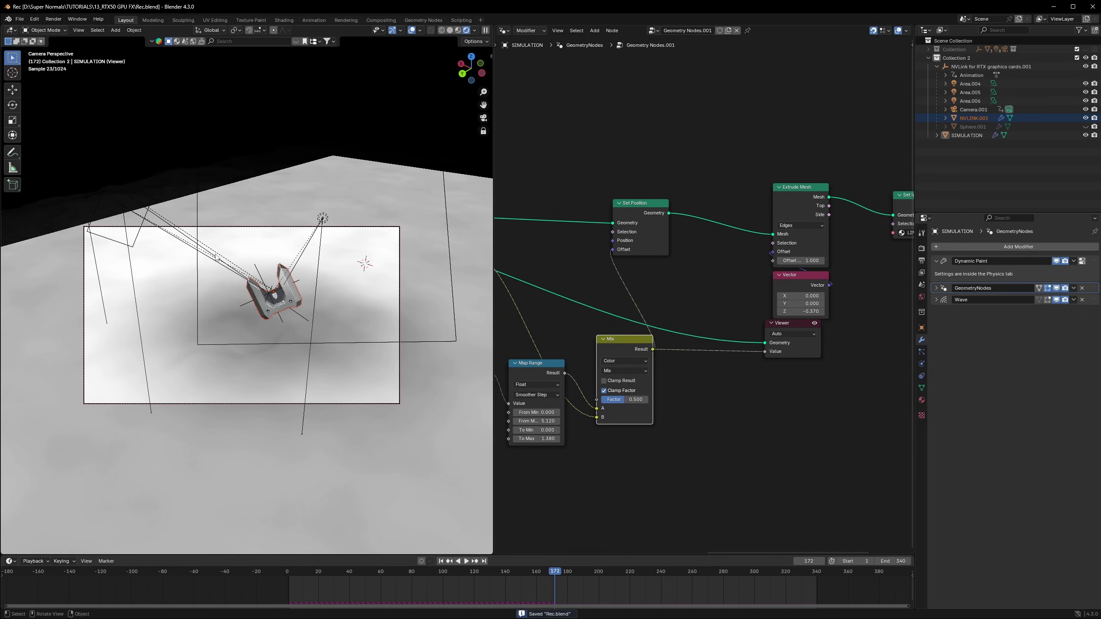
{"action": "left_click", "coordinate": [784, 324]}
{"action": "key", "text": "x"}
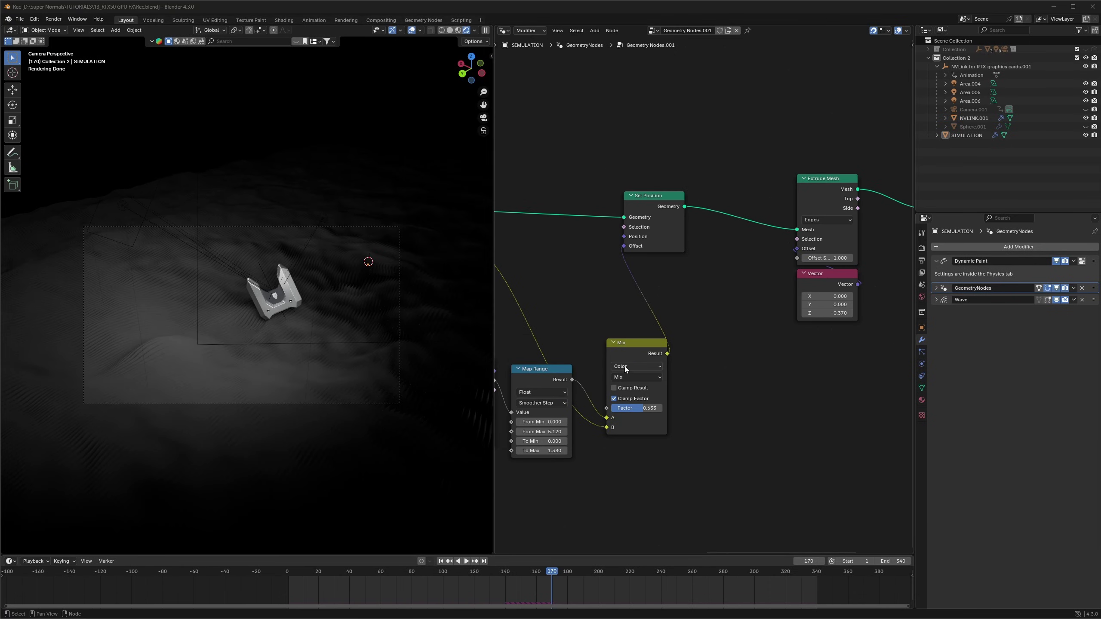
- Select the SIMULATION plane, save the file, and open the plane's Dynamic Paint physics settings
{"action": "left_click", "coordinate": [274, 327]}
{"action": "key", "text": "ctrl+s"}
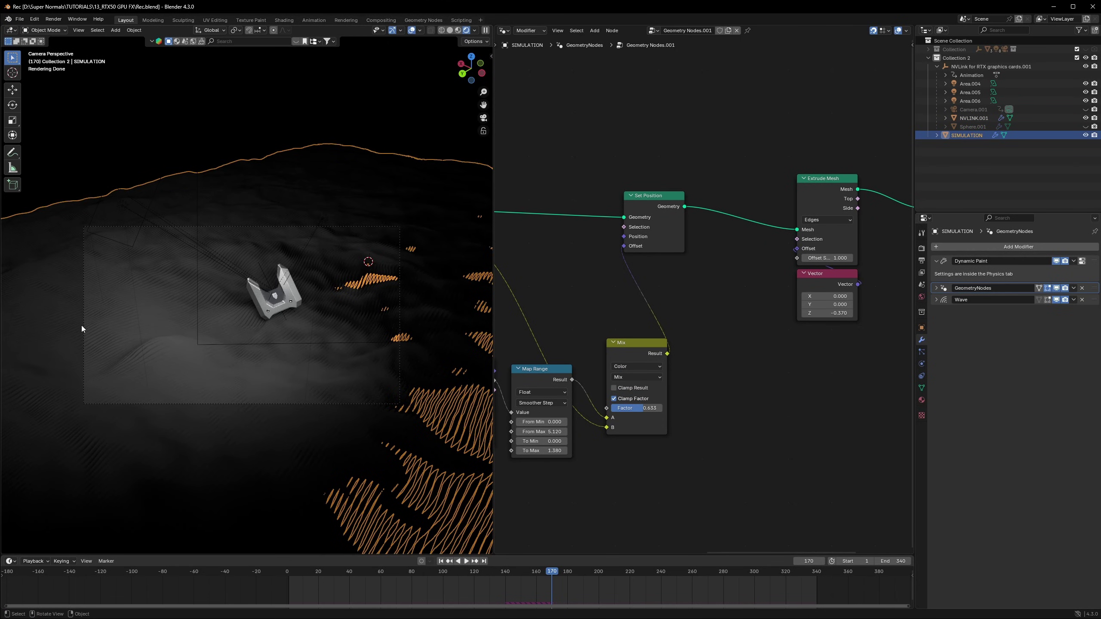
{"action": "key", "text": "ctrl+s"}
{"action": "left_click", "coordinate": [923, 364]}
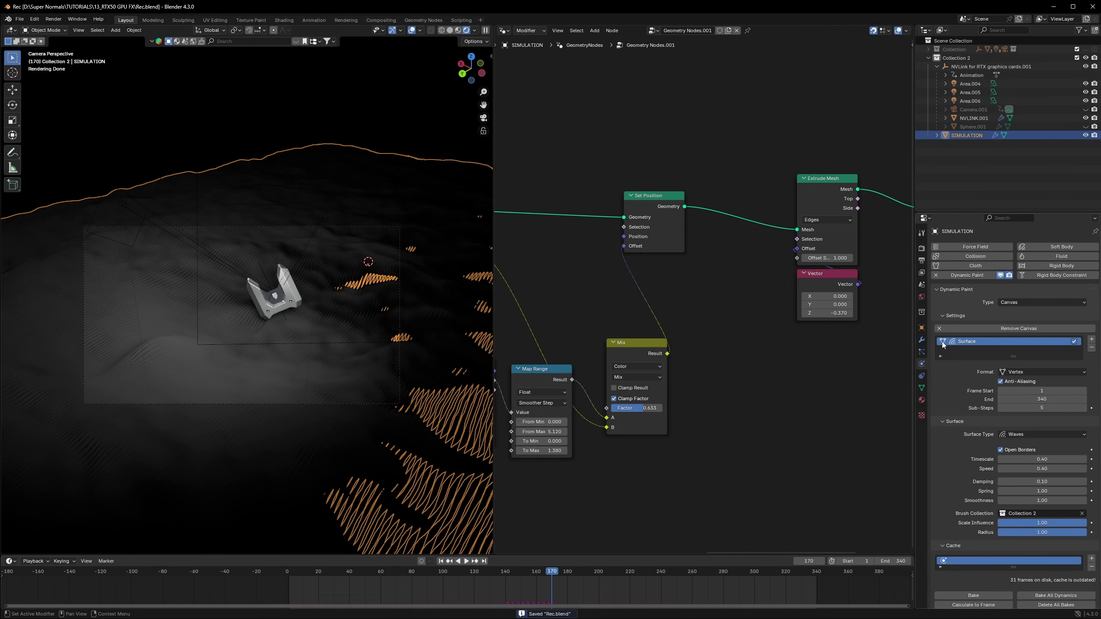
- Add a second Dynamic Paint surface to the SIMULATION canvas with Anti-Aliasing enabled and Sub-Steps set to 1
{"action": "left_click", "coordinate": [1092, 340]}
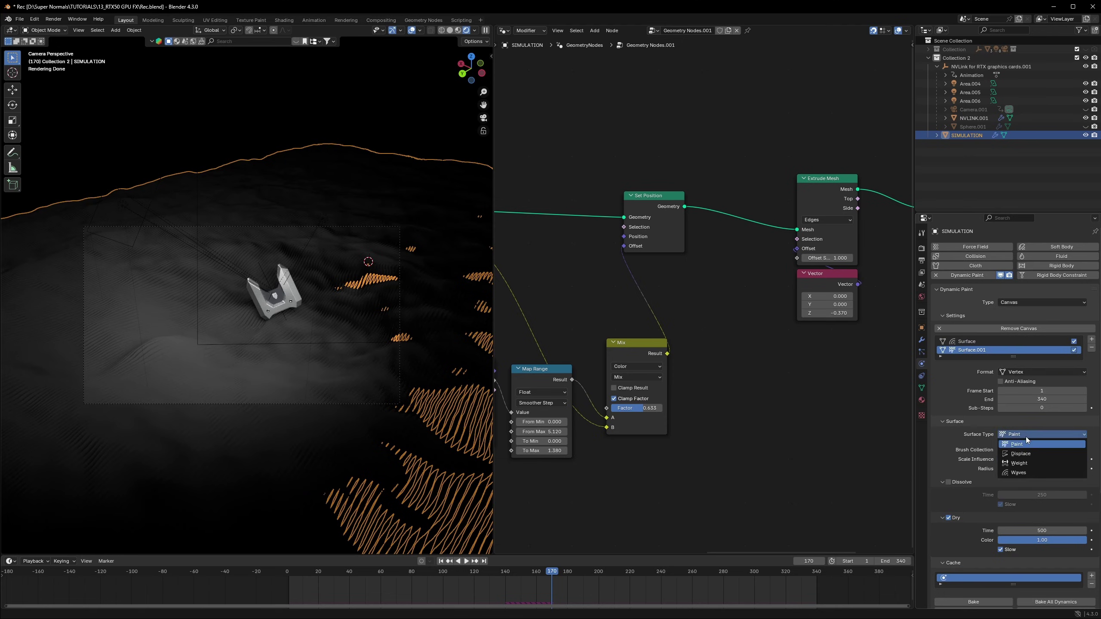
{"action": "left_click", "coordinate": [1002, 382]}
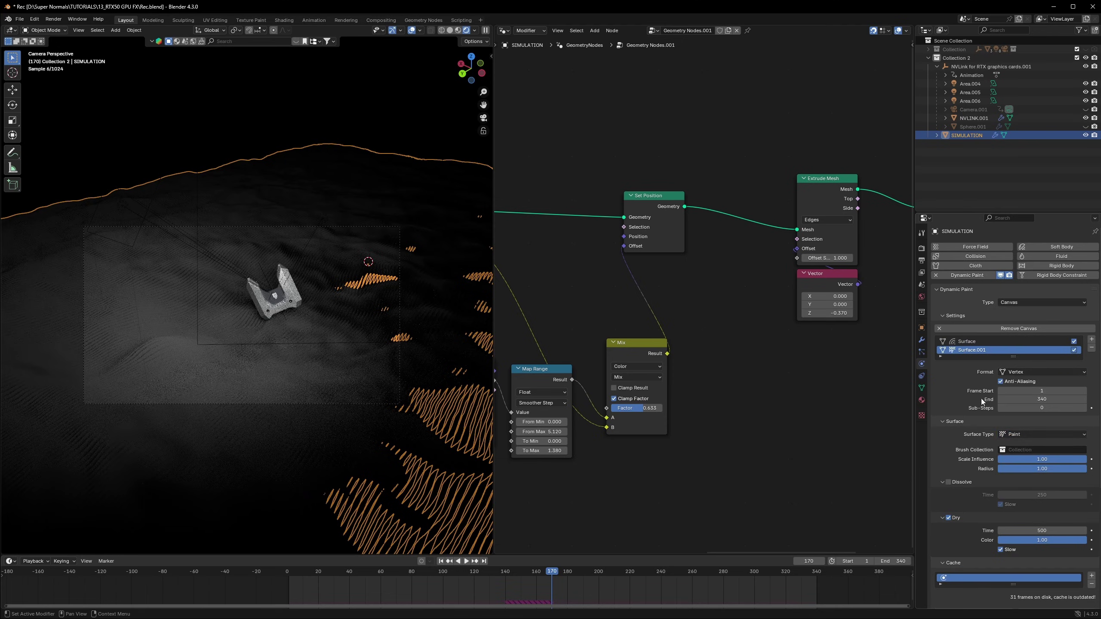
{"action": "left_click", "coordinate": [1084, 409]}
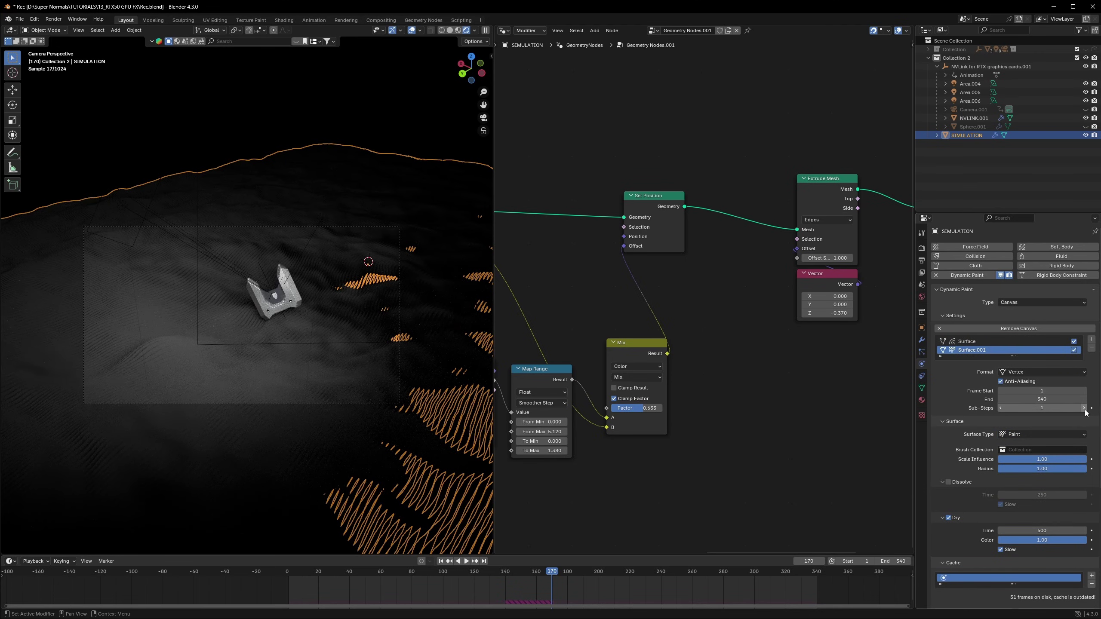
- Enable Dissolve and Spread on the Paint surface and change its format to Image Sequence
{"action": "scroll", "coordinate": [948, 450], "scroll_direction": "down", "scroll_amount": 4}
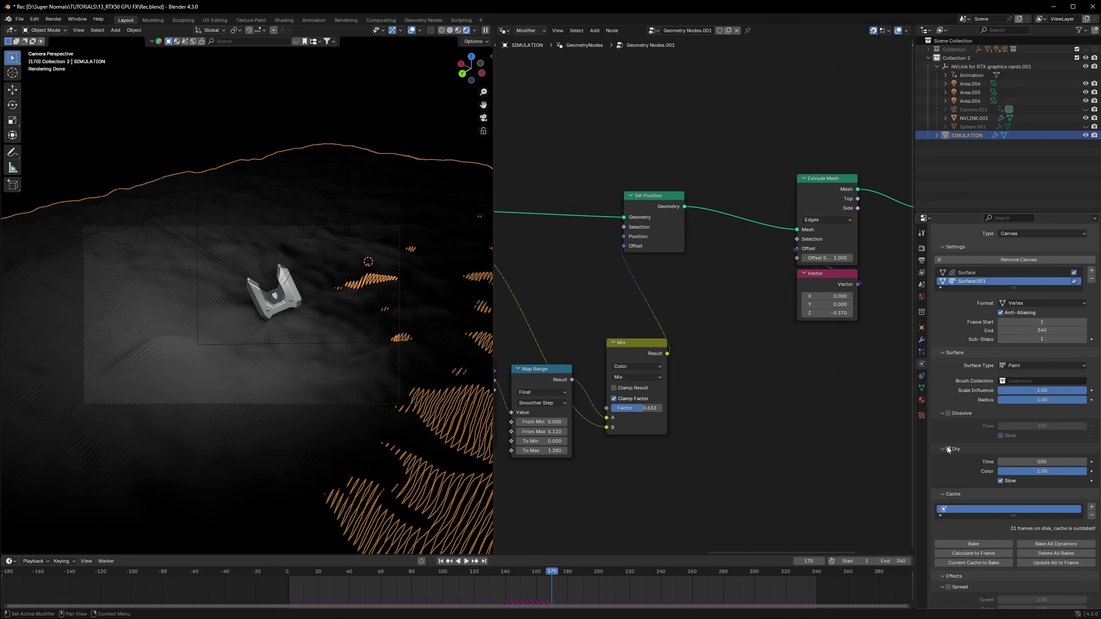
{"action": "left_click", "coordinate": [949, 413]}
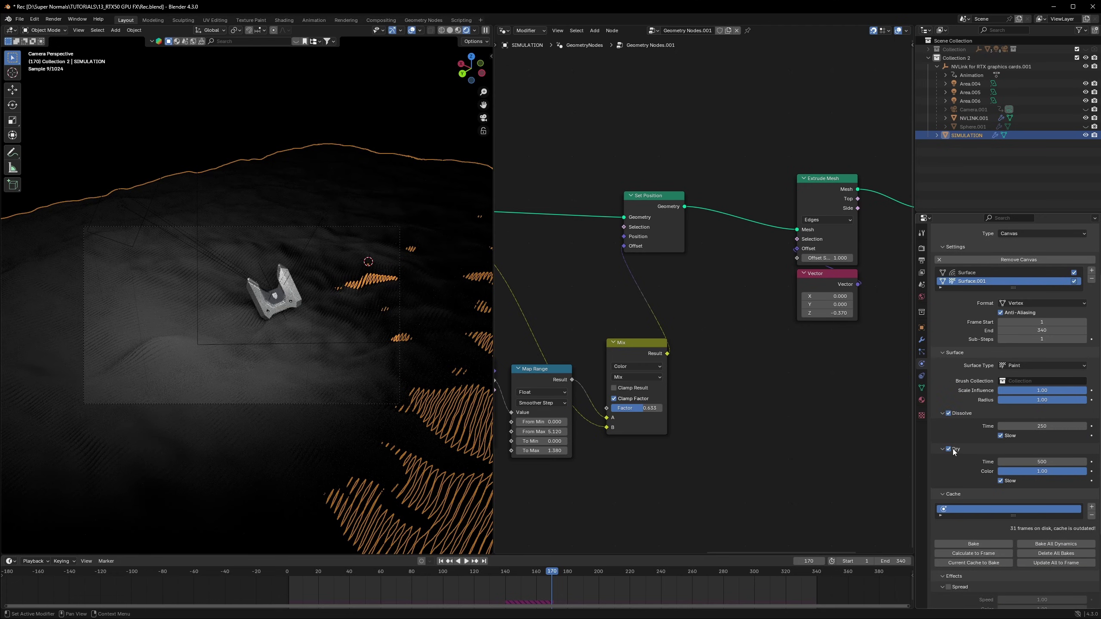
{"action": "left_click", "coordinate": [953, 495]}
{"action": "scroll", "coordinate": [963, 526], "scroll_direction": "down", "scroll_amount": 2}
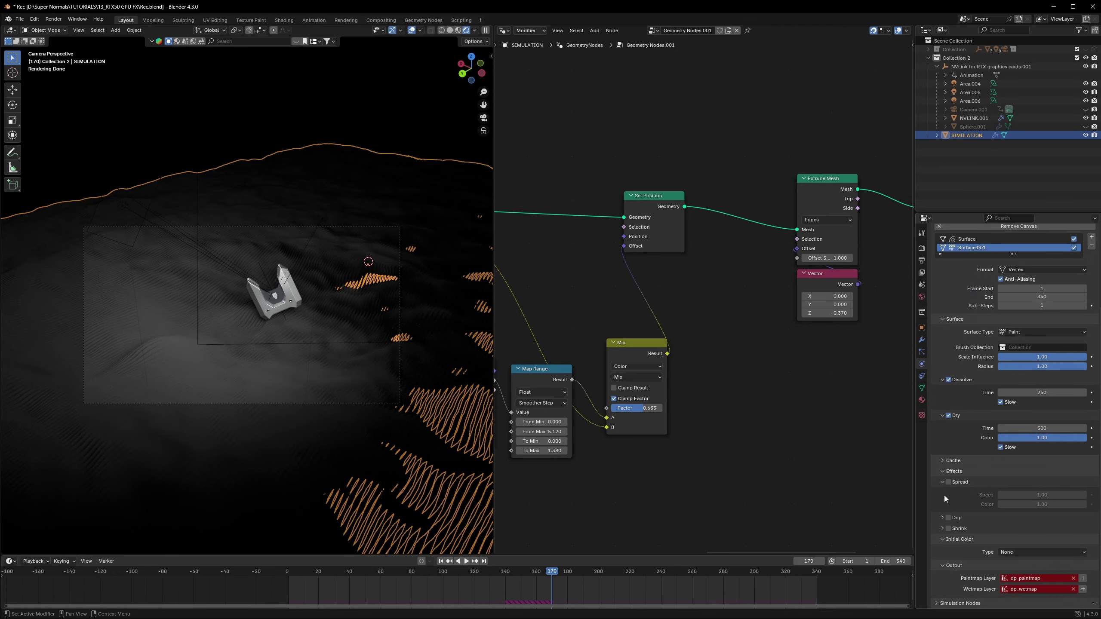
{"action": "left_click", "coordinate": [948, 482]}
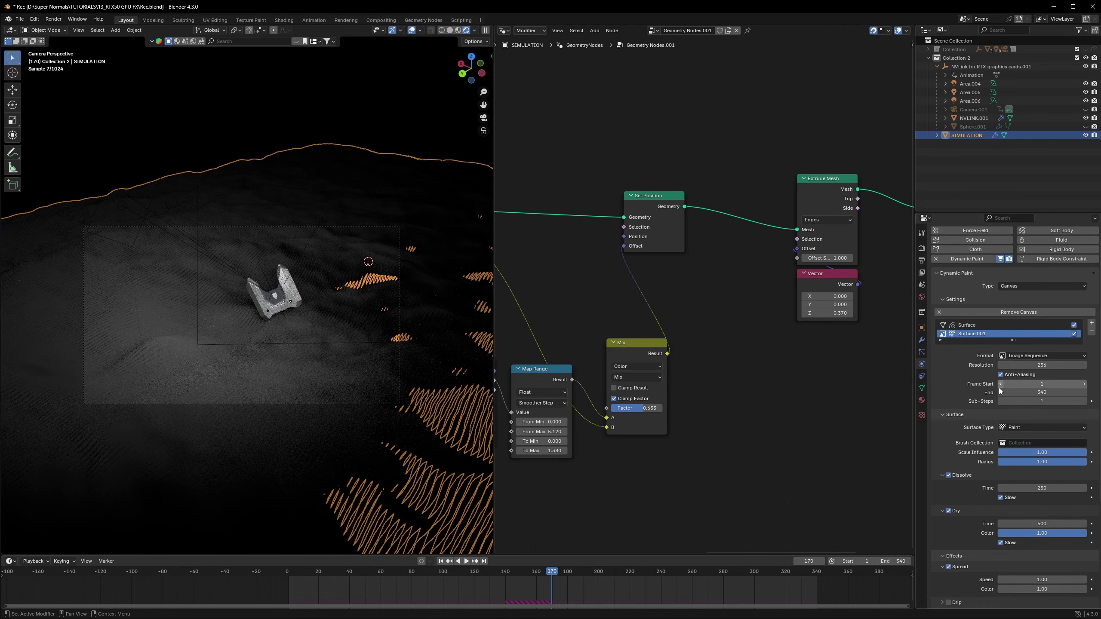
- Save the file and set the Paint surface's Brush Collection to Collection 2
{"action": "key", "text": "ctrl+s"}
{"action": "left_click", "coordinate": [1006, 442]}
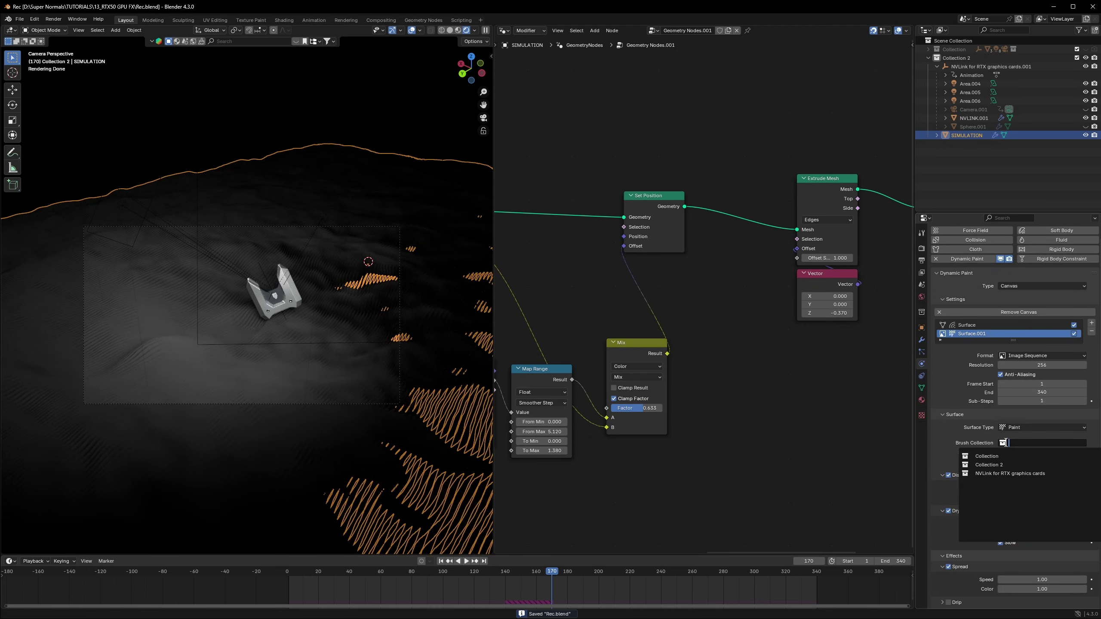
{"action": "left_click", "coordinate": [991, 465]}
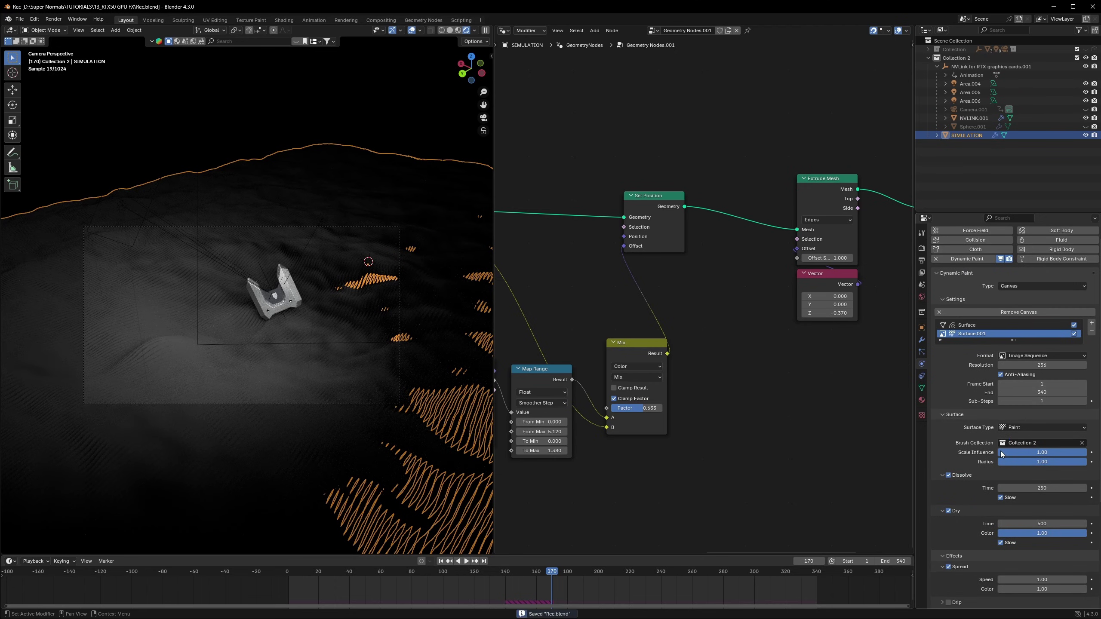
- Turn off viewport display of the plane's GeometryNodes and Wave modifiers, and save the file
{"action": "left_click", "coordinate": [921, 340]}
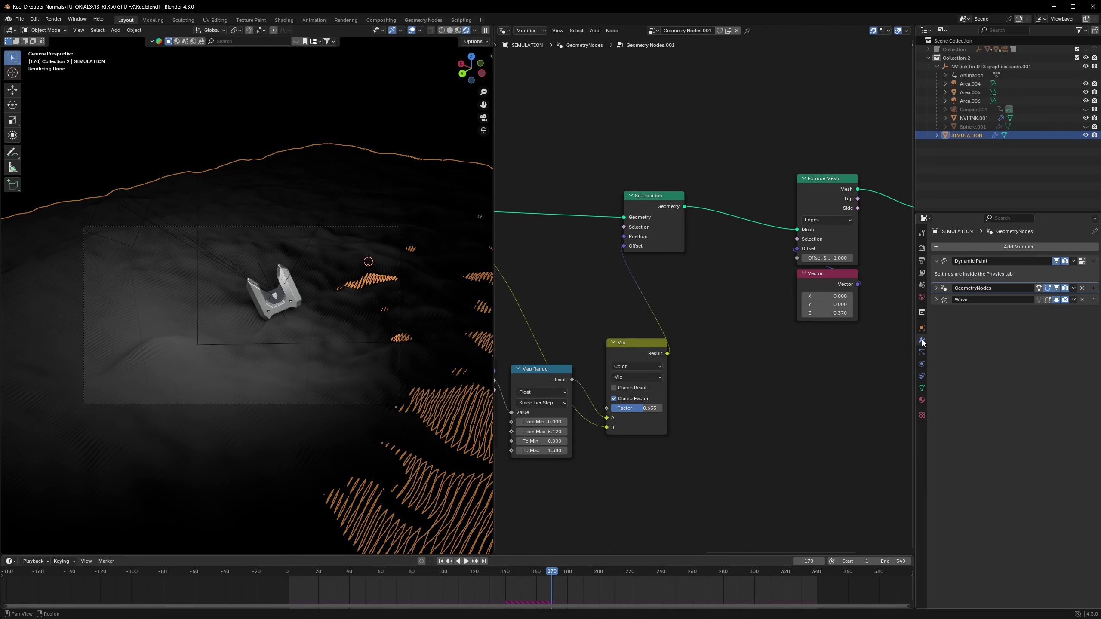
{"action": "left_click", "coordinate": [1057, 288]}
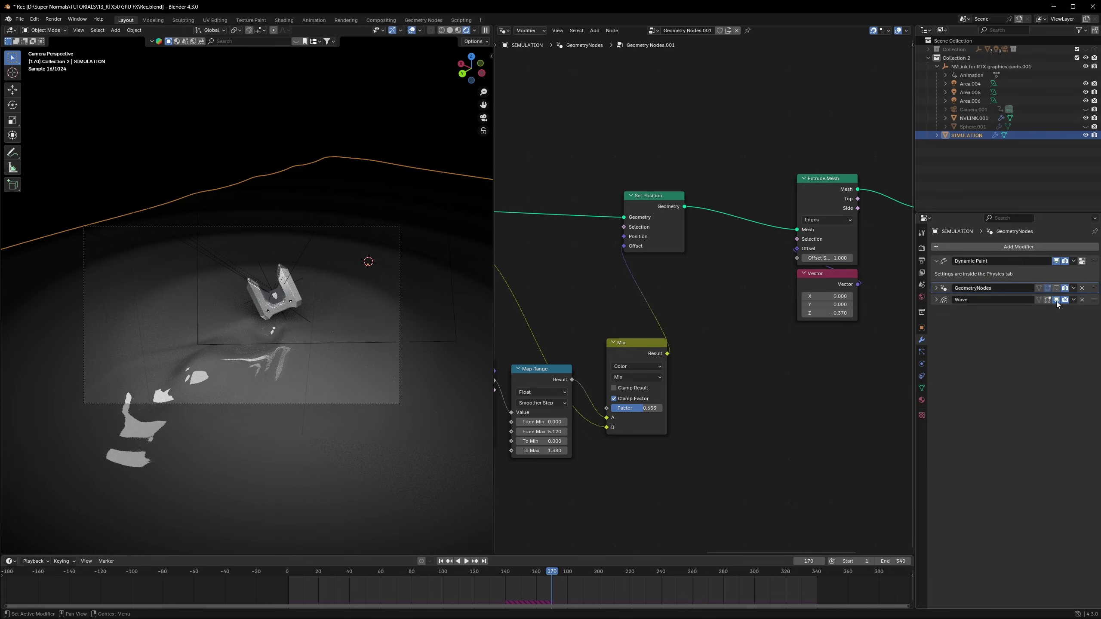
{"action": "key", "text": "ctrl+s"}
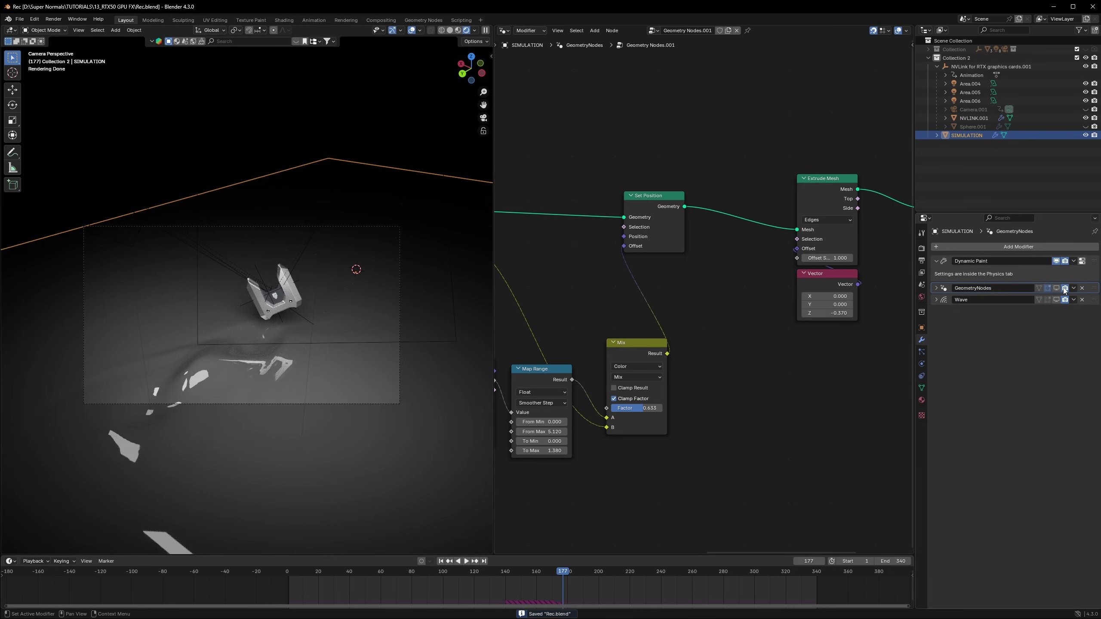
- Set the Paint surface's Dissolve Time to 60 and its Dry Time to 30
{"action": "left_click", "coordinate": [922, 364]}
{"action": "scroll", "coordinate": [971, 427], "scroll_direction": "down", "scroll_amount": 3}
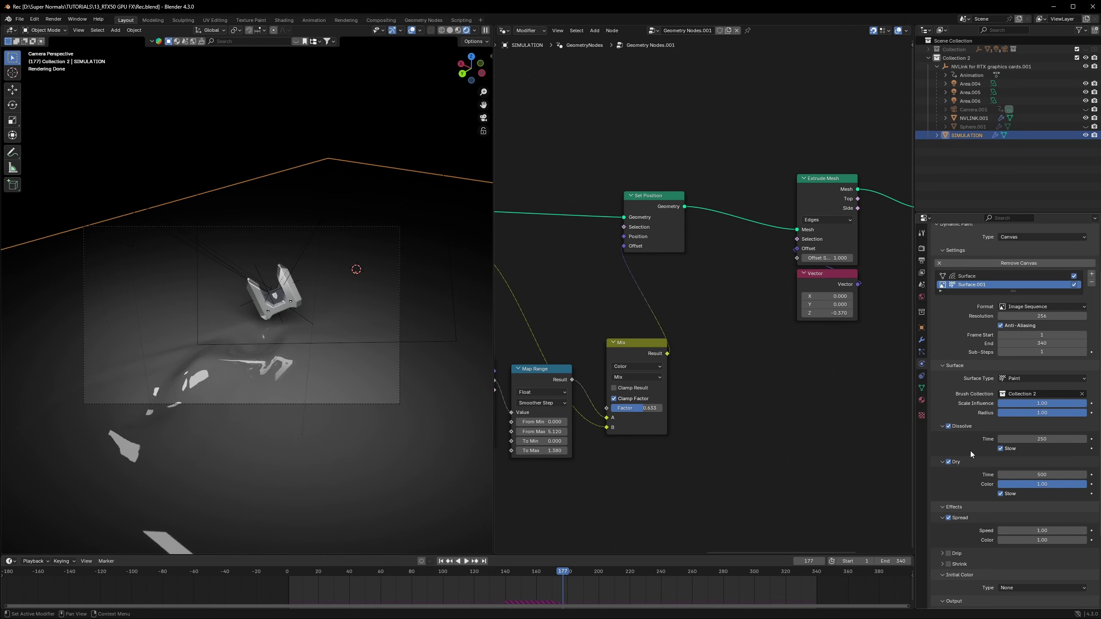
{"action": "left_click", "coordinate": [1044, 440]}
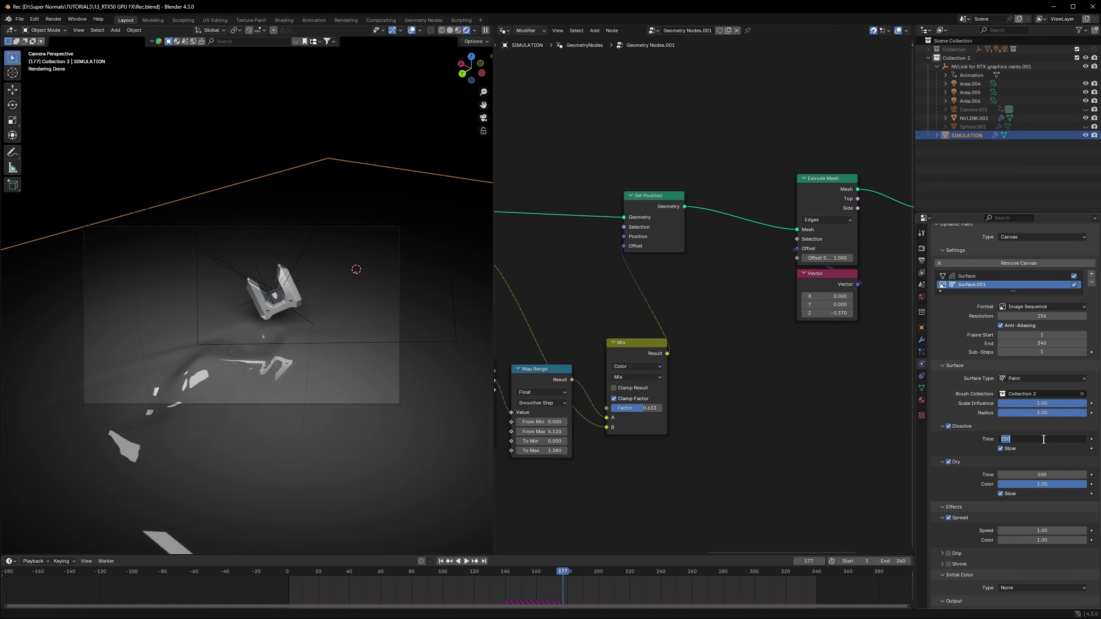
{"action": "type", "text": "60"}
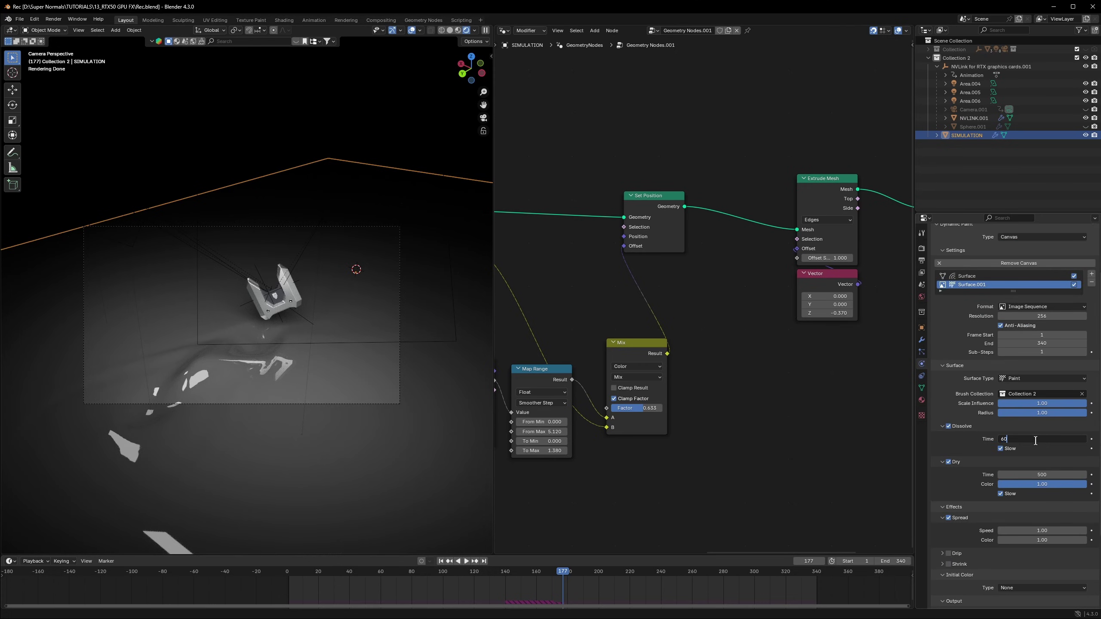
{"action": "key", "text": "Return"}
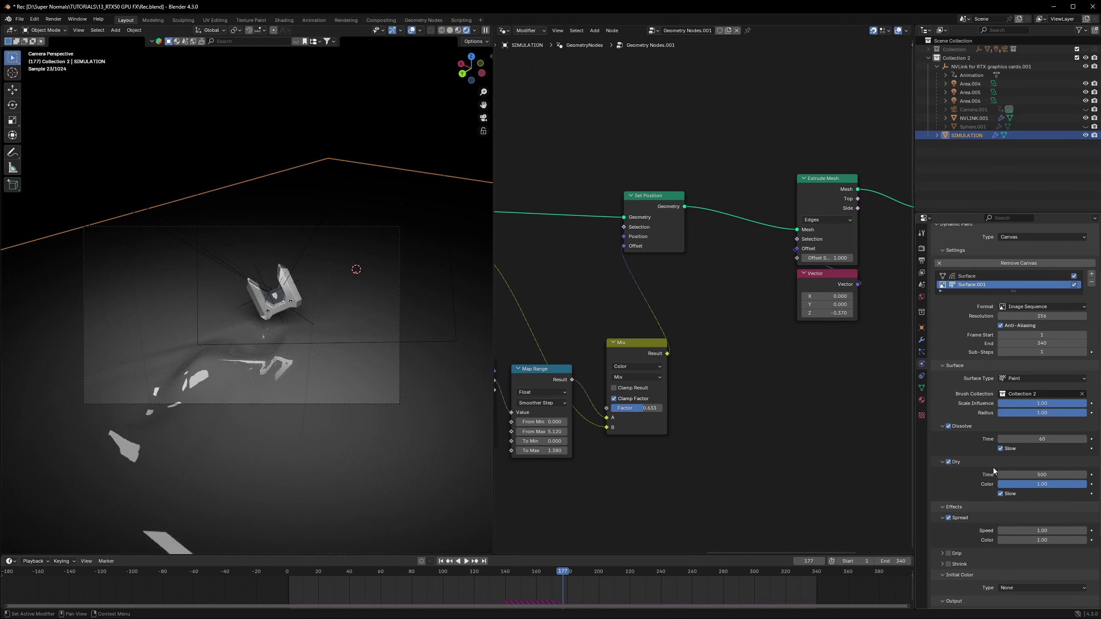
{"action": "left_click", "coordinate": [1014, 474]}
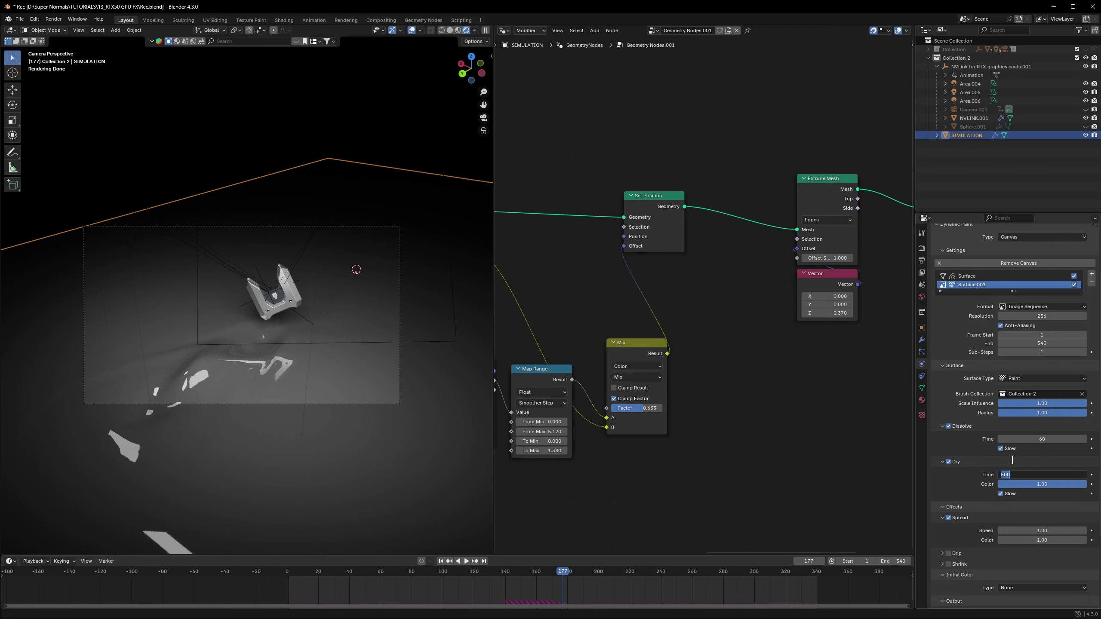
{"action": "type", "text": "30"}
{"action": "key", "text": "Return"}
- Save the file, assign UVMap as the Paint surface's output UV map, and bake the image sequence
{"action": "scroll", "coordinate": [969, 498], "scroll_direction": "down", "scroll_amount": 5}
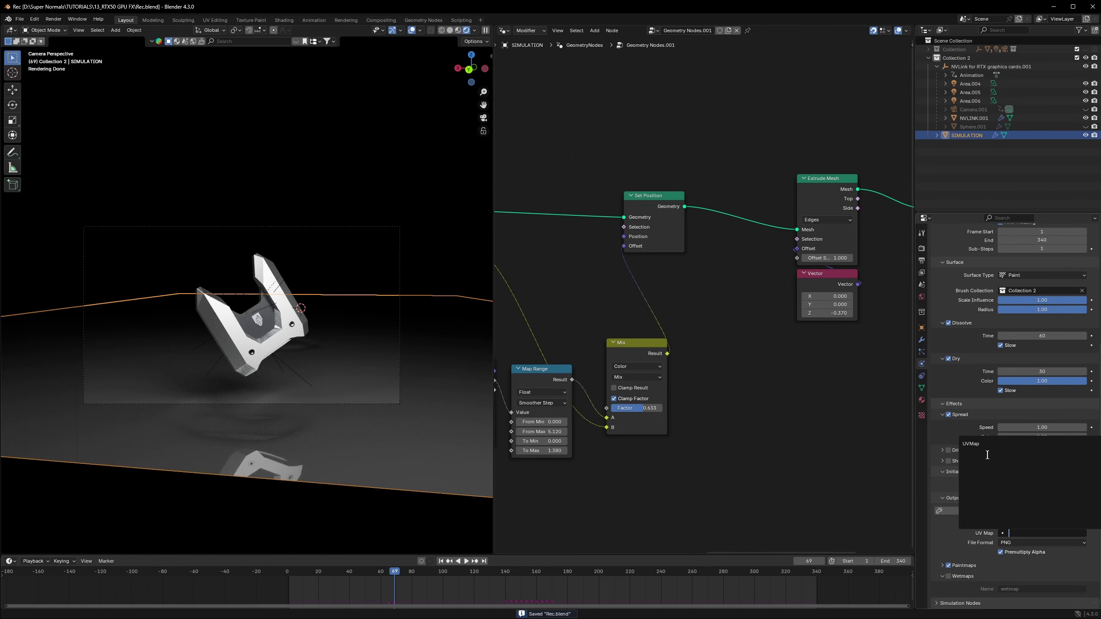
{"action": "key", "text": "ctrl+s"}
{"action": "left_click", "coordinate": [1041, 533]}
{"action": "left_click", "coordinate": [1021, 545]}
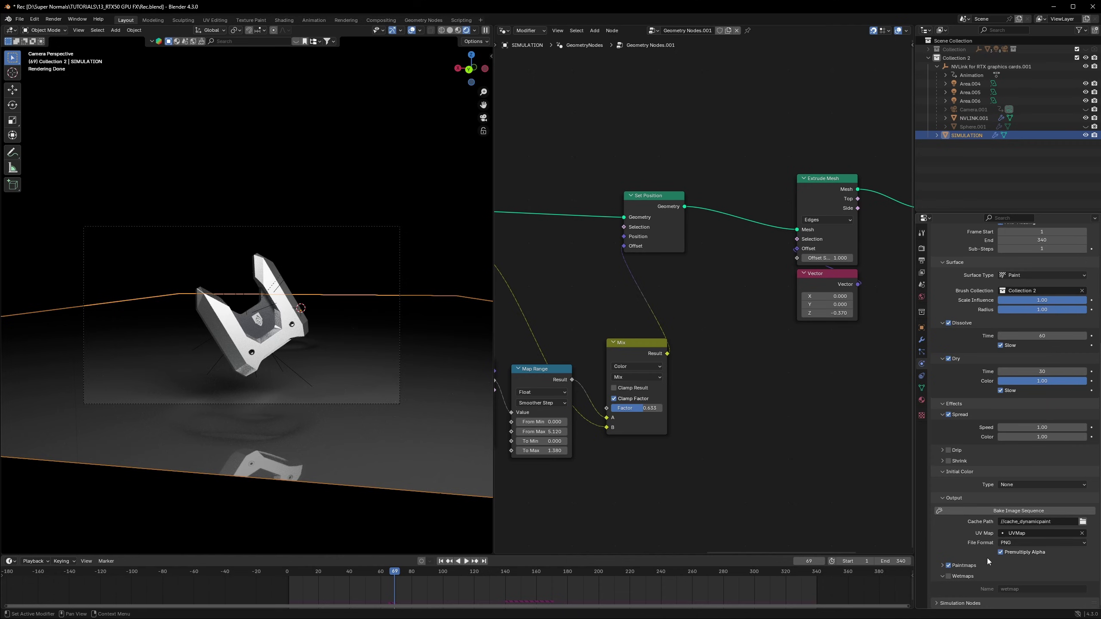
{"action": "left_click", "coordinate": [1004, 511]}
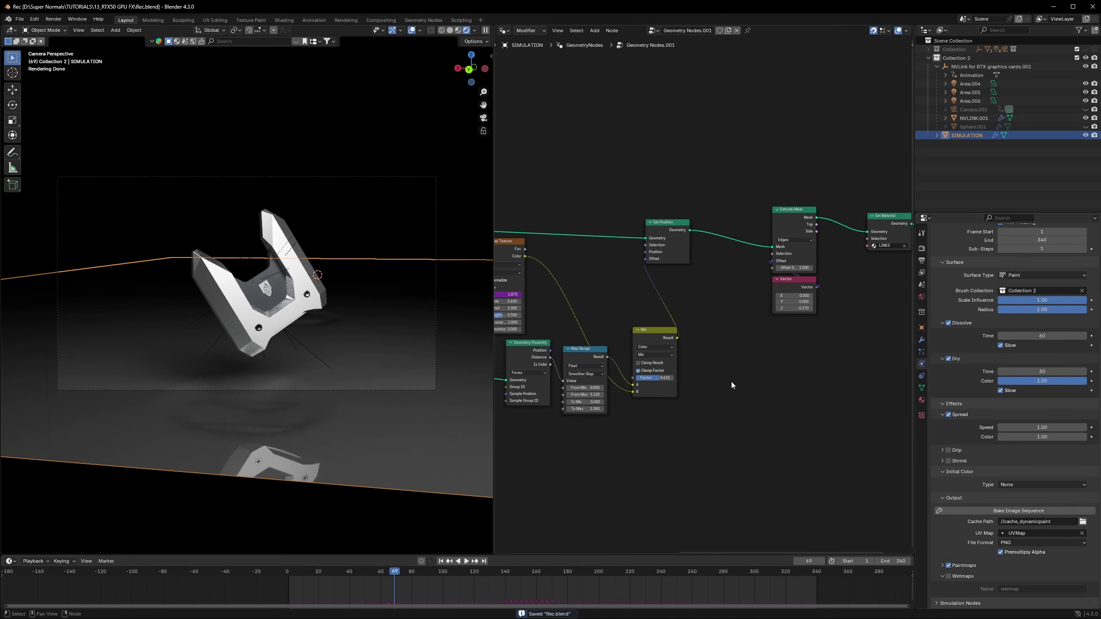
- Split the geometry node area horizontally and show the LINES material in a Shader Editor below it
{"action": "scroll", "coordinate": [732, 384], "scroll_direction": "up", "scroll_amount": 2}
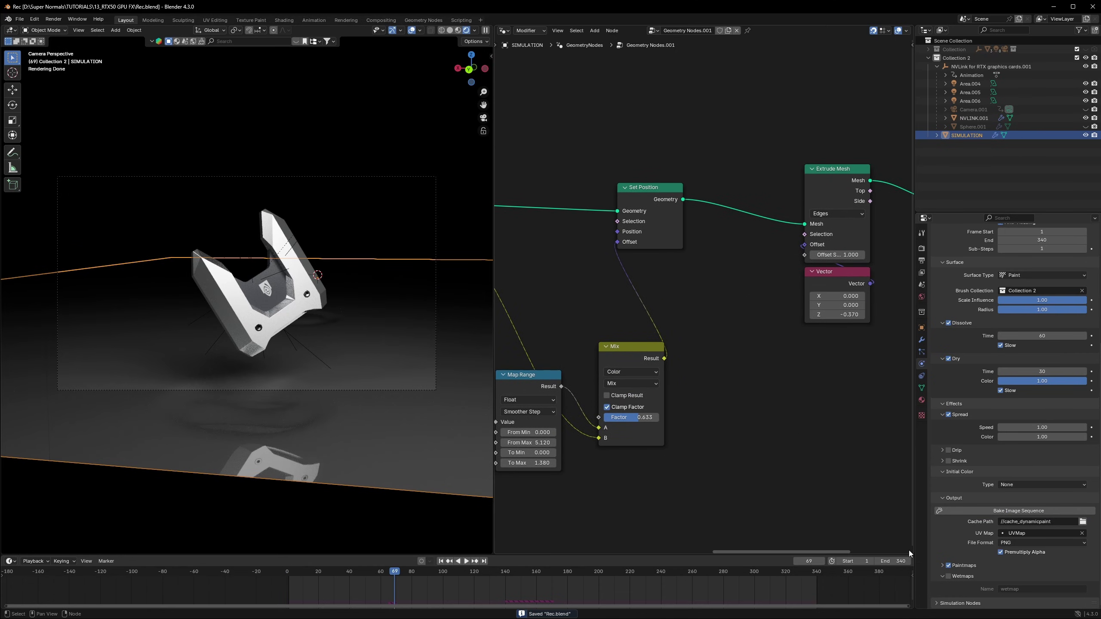
{"action": "left_click_drag", "start_coordinate": [910, 552], "coordinate": [884, 112]}
{"action": "left_click", "coordinate": [503, 120]}
{"action": "left_click", "coordinate": [534, 210]}
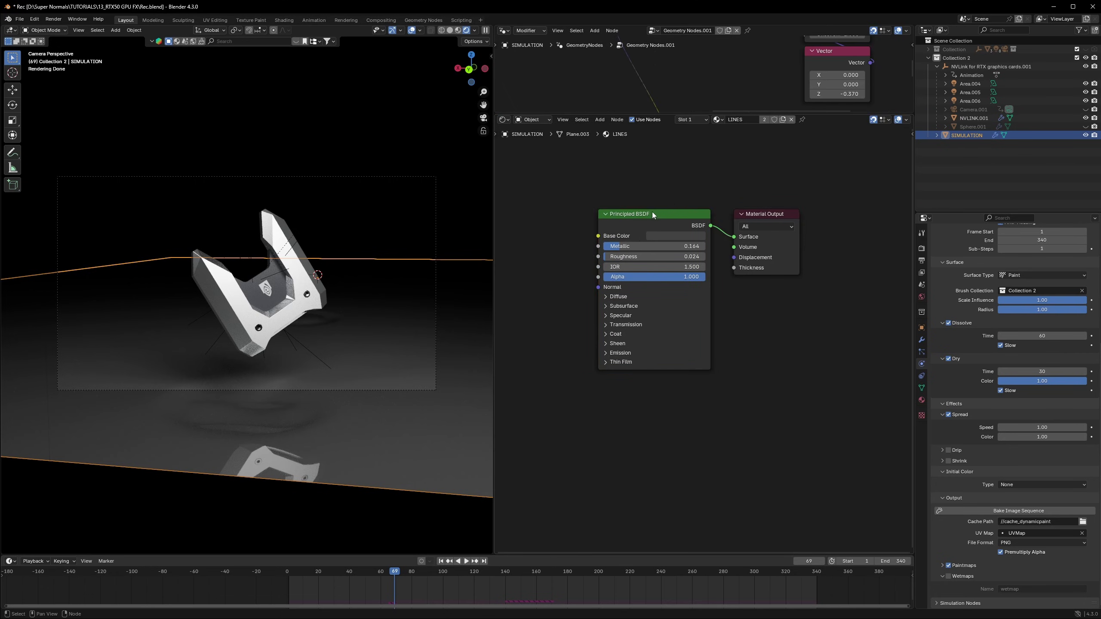
- Move the Principled BSDF and Material Output nodes apart and add an Image Texture node beside them
{"action": "left_click_drag", "start_coordinate": [644, 220], "coordinate": [573, 220]}
{"action": "left_click_drag", "start_coordinate": [759, 213], "coordinate": [758, 195]}
{"action": "middle_click_drag", "start_coordinate": [659, 193], "coordinate": [816, 198]}
{"action": "scroll", "coordinate": [719, 251], "scroll_direction": "down", "scroll_amount": 5}
{"action": "middle_click_drag", "start_coordinate": [718, 252], "coordinate": [641, 258]}
{"action": "left_click_drag", "start_coordinate": [638, 259], "coordinate": [645, 304]}
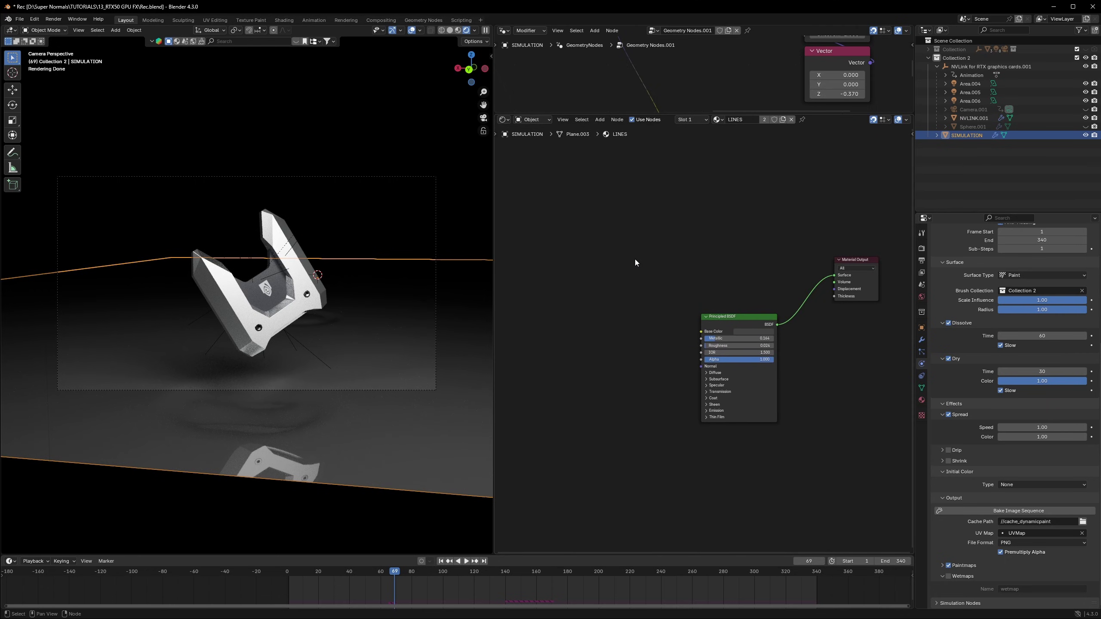
{"action": "key", "text": "shift+a"}
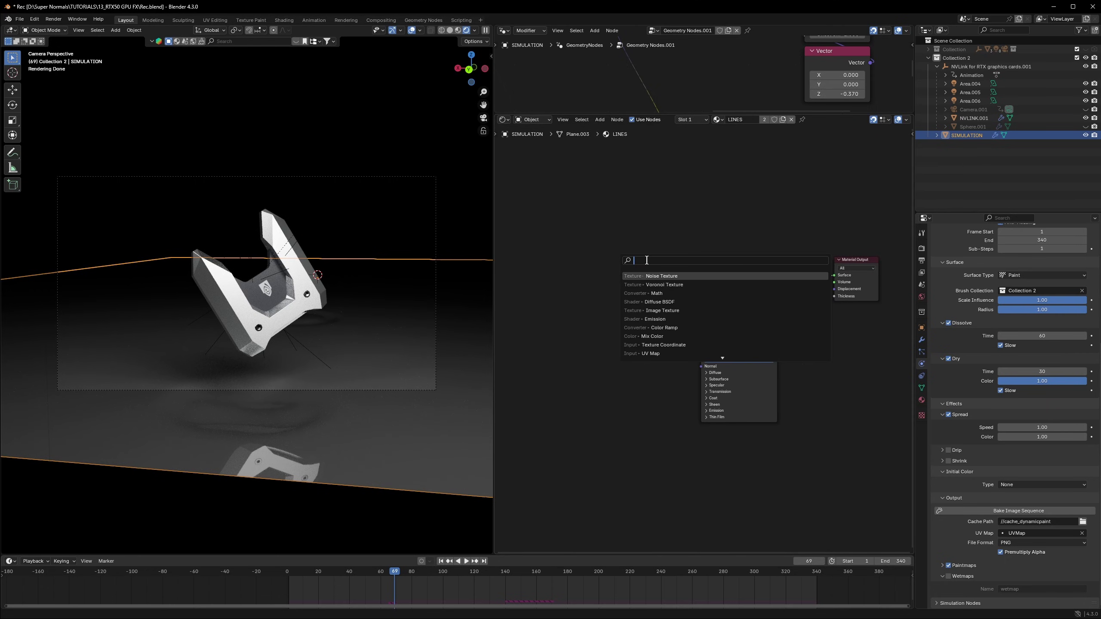
{"action": "left_click", "coordinate": [663, 311]}
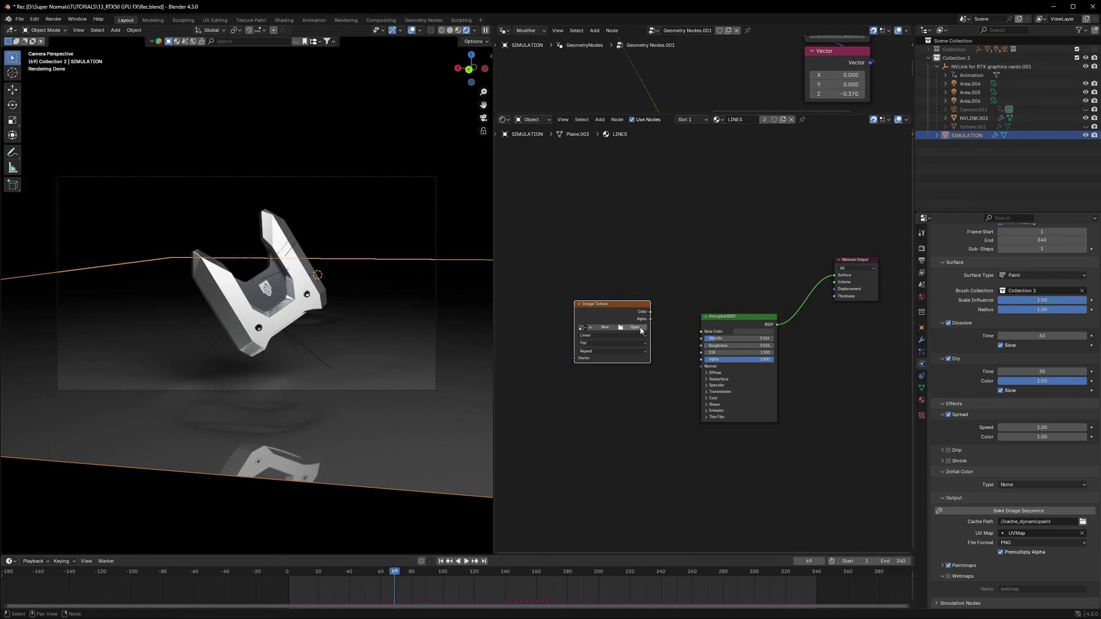
{"action": "scroll", "coordinate": [597, 365], "scroll_direction": "up", "scroll_amount": 4}
{"action": "left_click", "coordinate": [683, 327]}
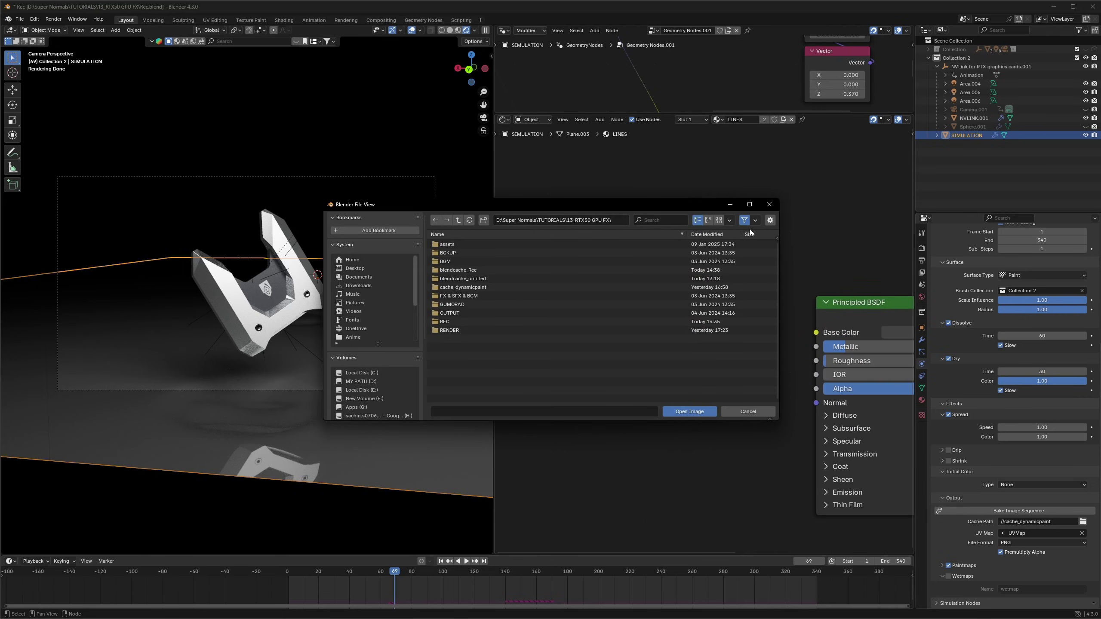
{"action": "left_click", "coordinate": [766, 205]}
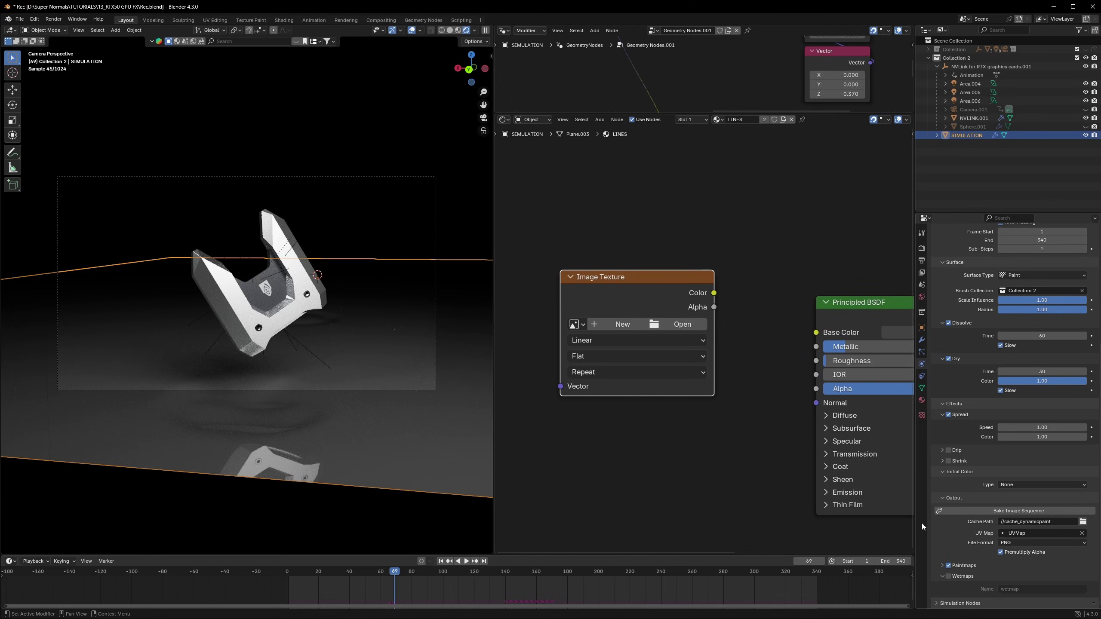
- Copy the folder path of the Paint surface's output cache from its file browser, leaving the cache path as it is
{"action": "scroll", "coordinate": [986, 522], "scroll_direction": "up", "scroll_amount": 10}
{"action": "scroll", "coordinate": [986, 522], "scroll_direction": "down", "scroll_amount": 10}
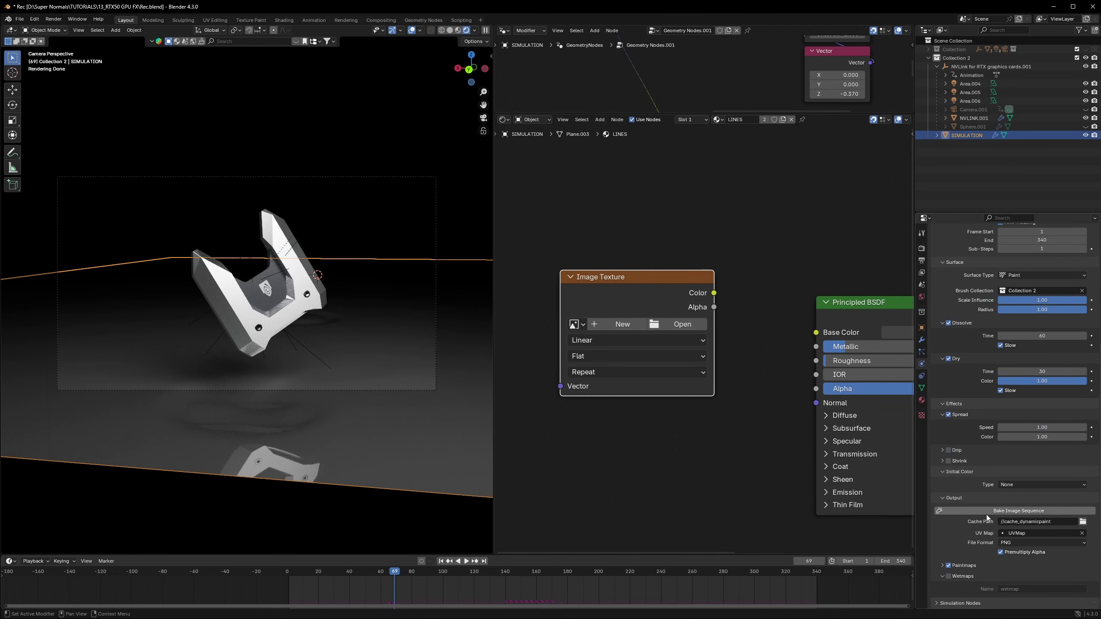
{"action": "left_click", "coordinate": [1083, 522]}
{"action": "left_click", "coordinate": [541, 217]}
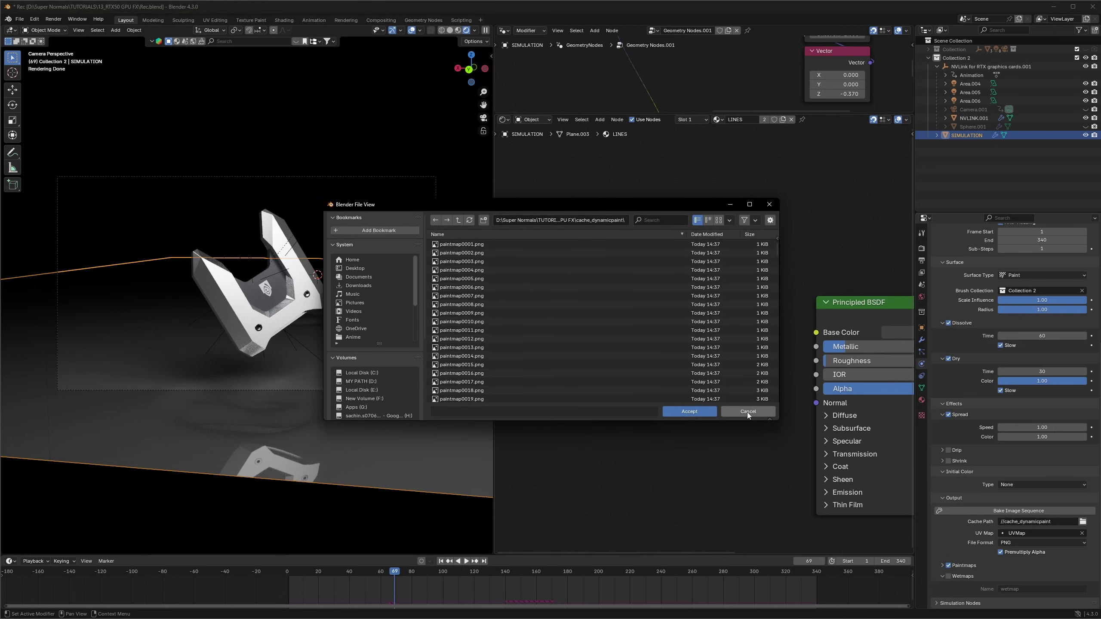
{"action": "left_click", "coordinate": [747, 411]}
- Load paintmap0001.png from the cache_dynamicpaint folder into the Image Texture node as an Image Sequence
{"action": "left_click", "coordinate": [690, 326]}
{"action": "left_click", "coordinate": [544, 221]}
{"action": "type", "text": "D:\\Super Normals\\TUTORIALS\\13_RTX50 GPU FX\\cache_dynamicpaint\\"}
{"action": "key", "text": "Return"}
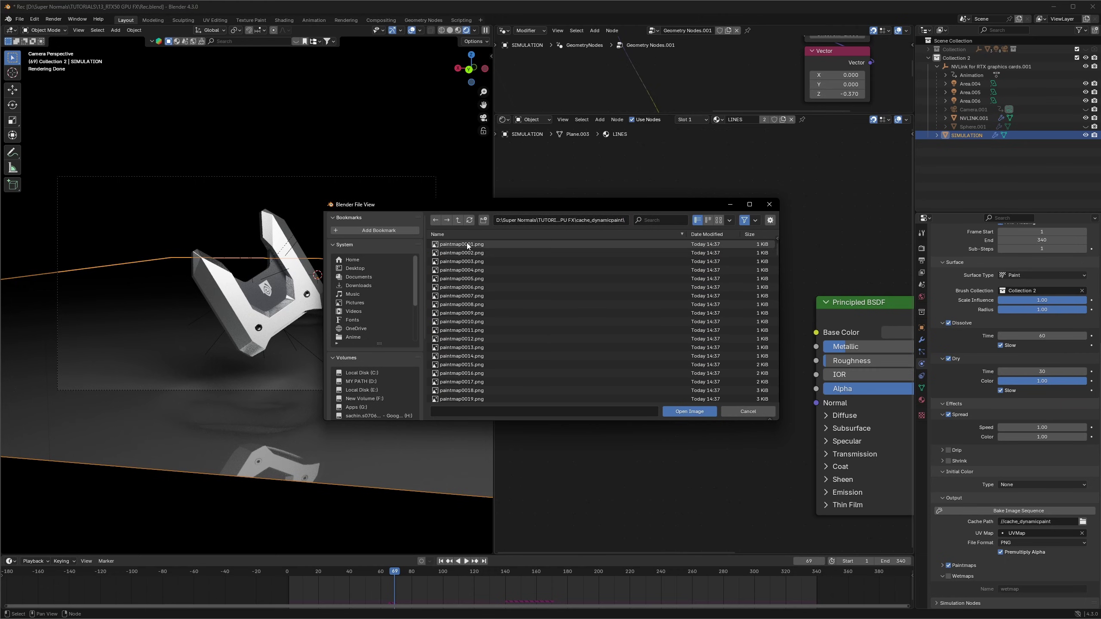
{"action": "left_click", "coordinate": [549, 245]}
{"action": "left_click", "coordinate": [694, 412]}
- Enable Auto Refresh on the paintmap image texture node
{"action": "middle_click_drag", "start_coordinate": [737, 398], "coordinate": [726, 344]}
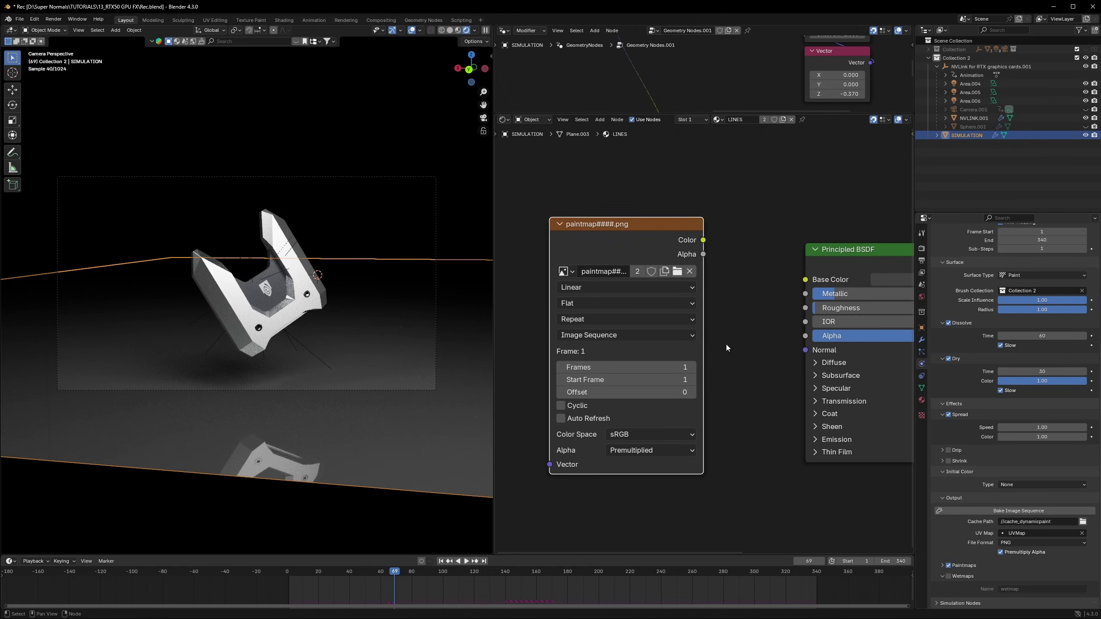
{"action": "scroll", "coordinate": [726, 344], "scroll_direction": "down", "scroll_amount": 2}
{"action": "scroll", "coordinate": [649, 407], "scroll_direction": "up", "scroll_amount": 4}
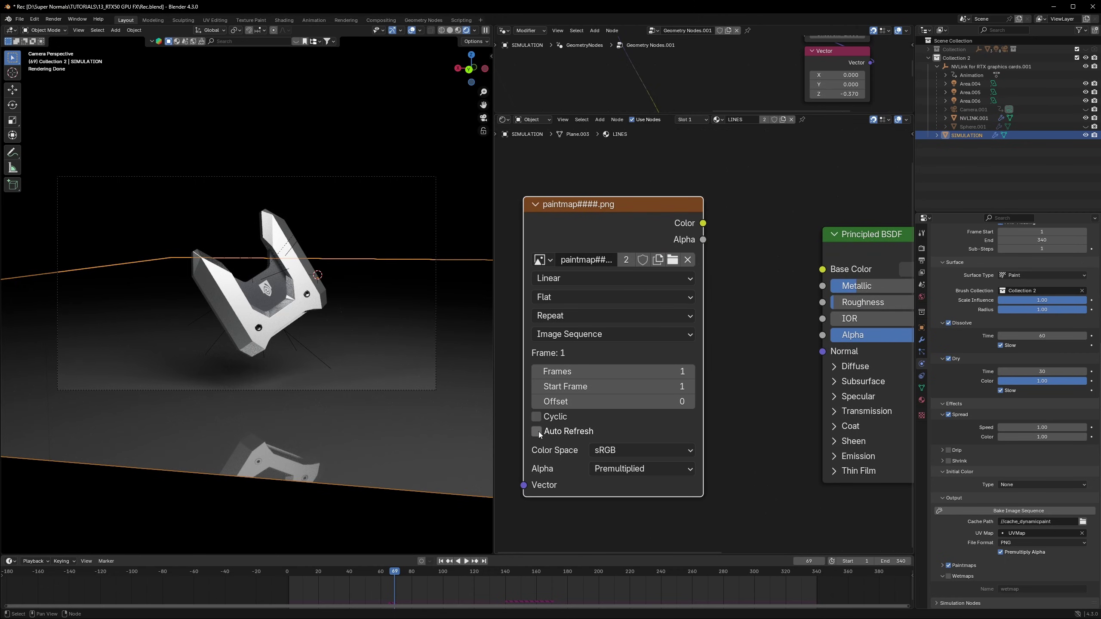
{"action": "left_click", "coordinate": [537, 431]}
- Set the paintmap image sequence's Frames to 340 in the Image Texture node and save the file
{"action": "scroll", "coordinate": [1025, 400], "scroll_direction": "up", "scroll_amount": 5}
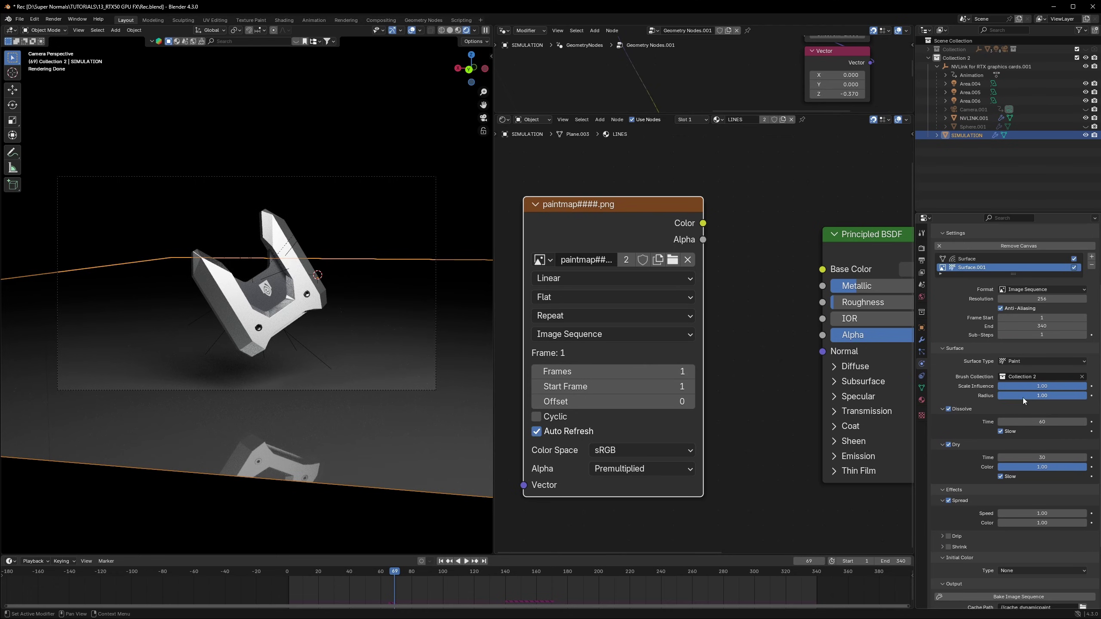
{"action": "scroll", "coordinate": [1010, 397], "scroll_direction": "down", "scroll_amount": 4}
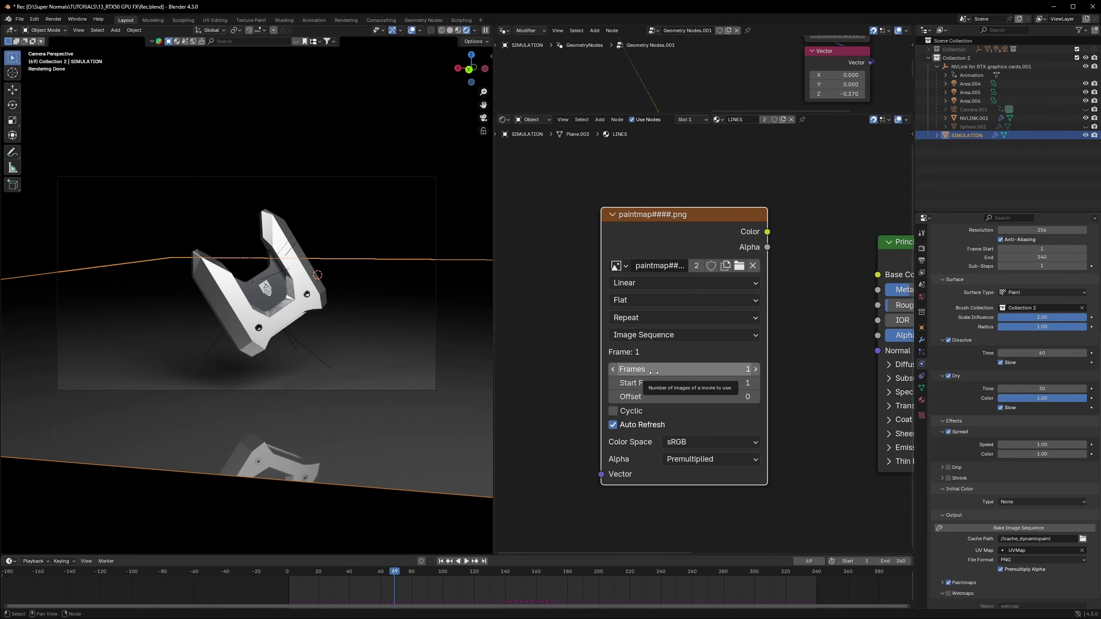
{"action": "scroll", "coordinate": [1036, 329], "scroll_direction": "up", "scroll_amount": 4}
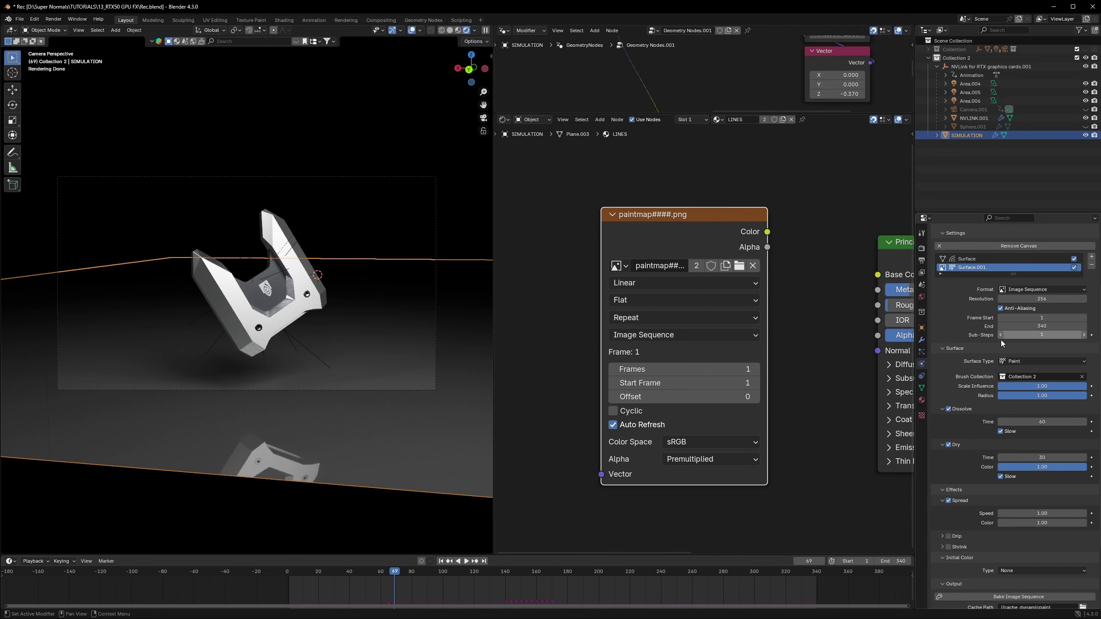
{"action": "type", "text": "340"}
{"action": "scroll", "coordinate": [574, 380], "scroll_direction": "down", "scroll_amount": 2}
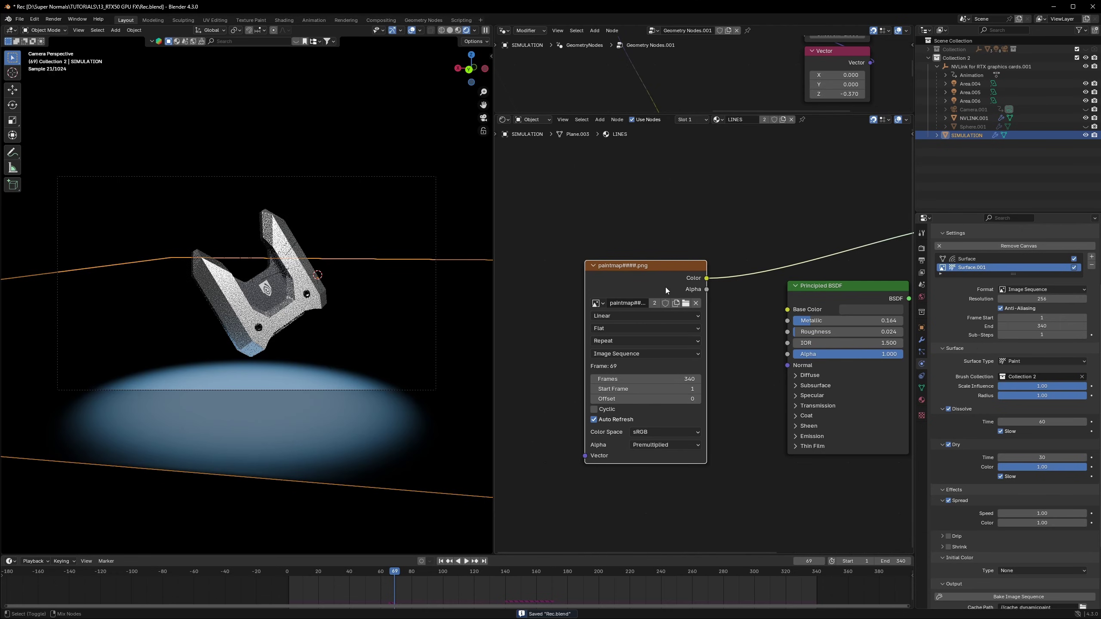
{"action": "key", "text": "ctrl+s"}
- Add a Diffuse BSDF above the Principled BSDF and combine the two with a Mix Shader
{"action": "scroll", "coordinate": [790, 331], "scroll_direction": "down", "scroll_amount": 1}
{"action": "key", "text": "shift+a"}
{"action": "type", "text": "diff"}
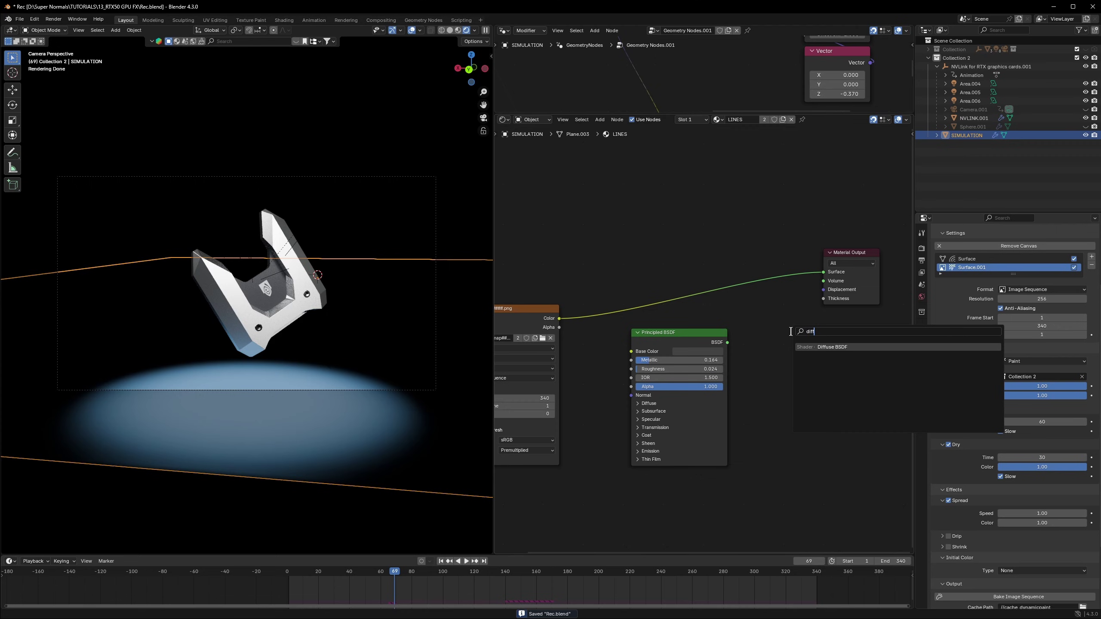
{"action": "key", "text": "Return"}
{"action": "left_click", "coordinate": [683, 271]}
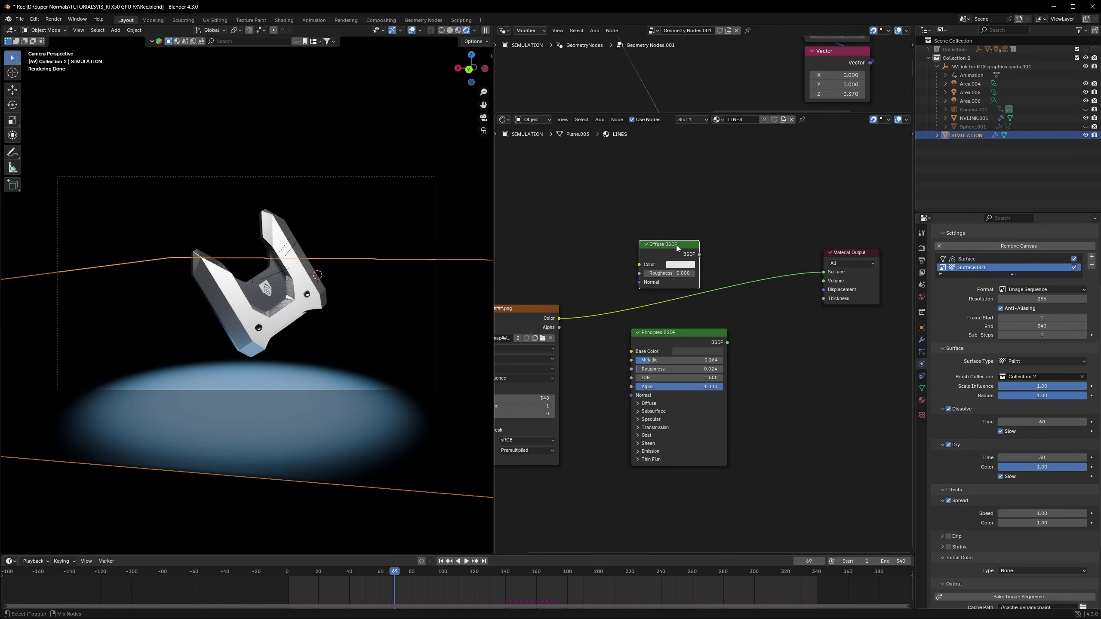
{"action": "right_click_drag", "start_coordinate": [684, 272], "coordinate": [695, 348], "text": "ctrl+alt"}
{"action": "left_click_drag", "start_coordinate": [737, 296], "coordinate": [761, 299]}
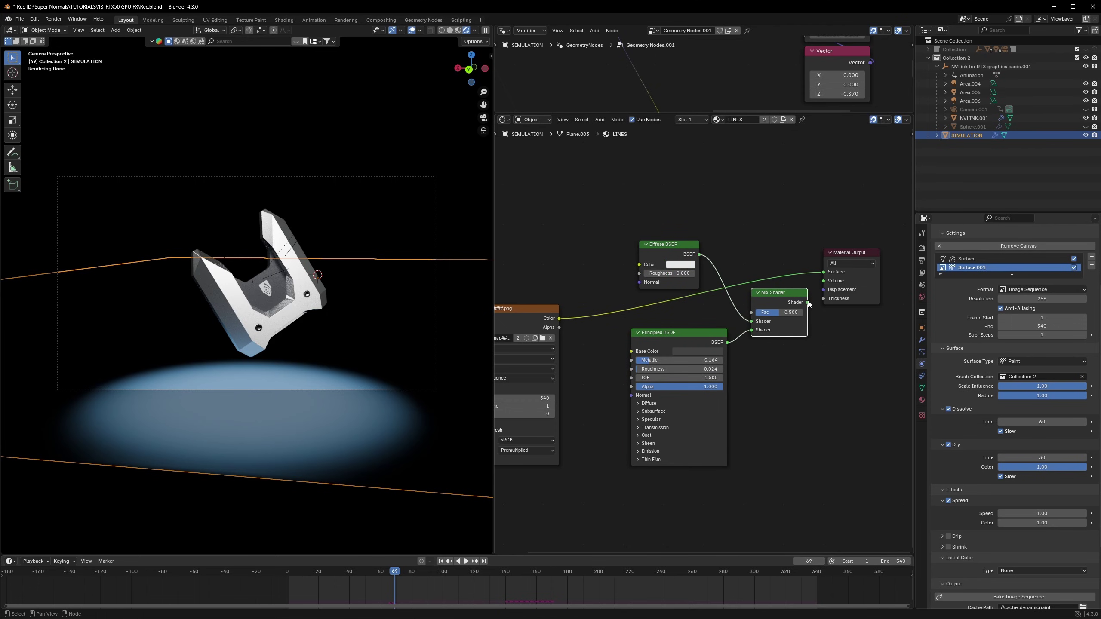
- Route the Mix Shader into the Material Output's Surface and space the shader nodes apart
{"action": "left_click_drag", "start_coordinate": [794, 224], "coordinate": [636, 406]}
{"action": "key", "text": "g"}
{"action": "left_click", "coordinate": [626, 462]}
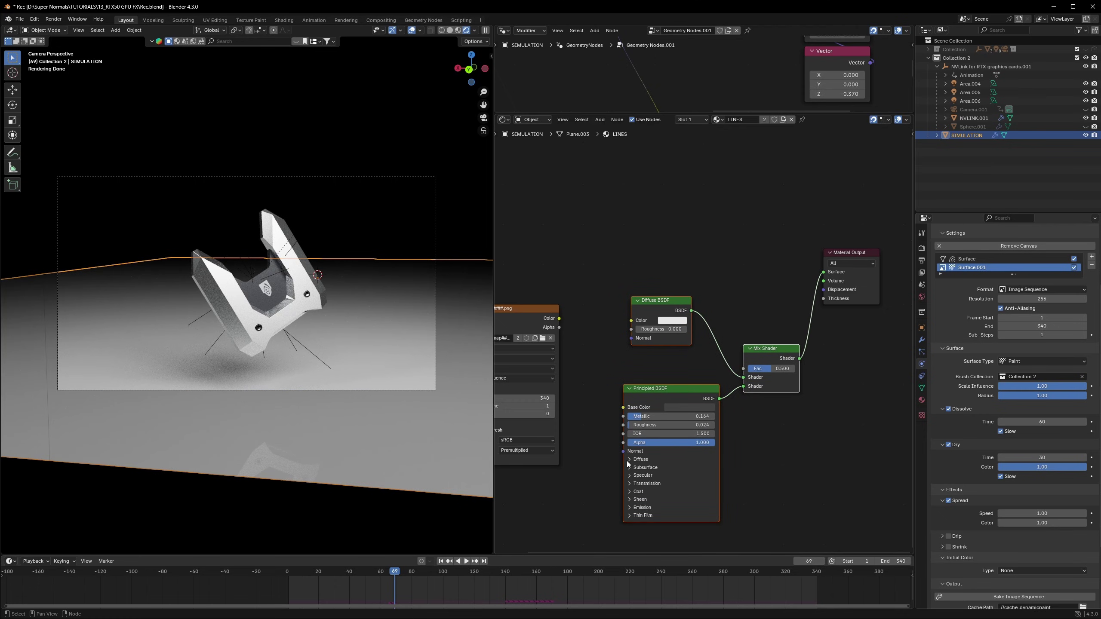
{"action": "left_click", "coordinate": [742, 422]}
{"action": "left_click_drag", "start_coordinate": [767, 363], "coordinate": [759, 283]}
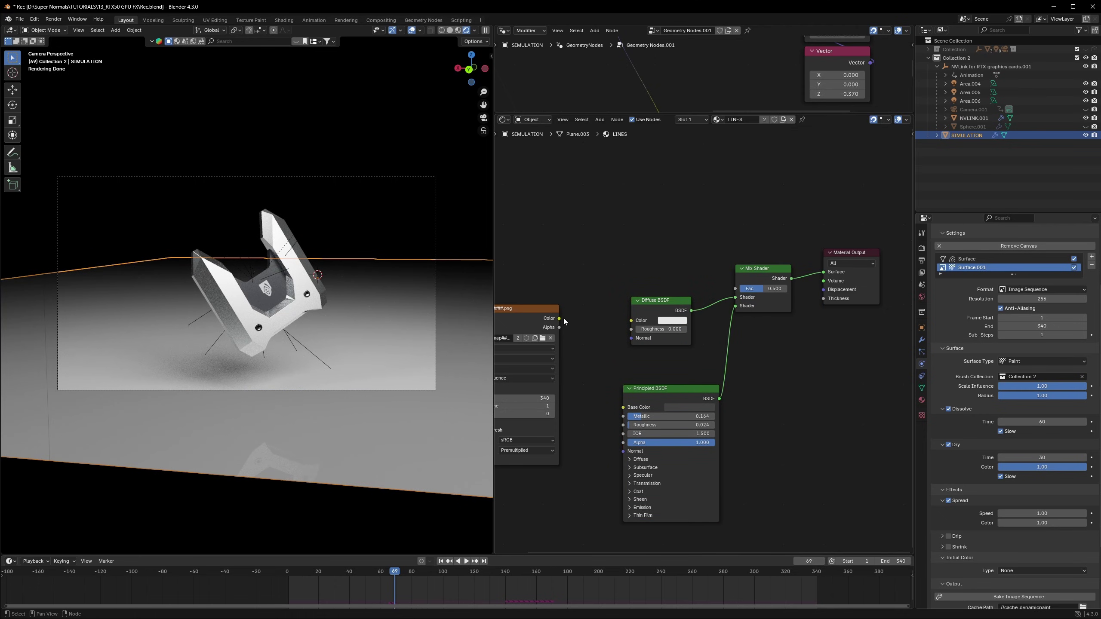
- Link the paintmap image's Color to the Mix Shader's Fac and set the Diffuse BSDF to bright green with roughness 1.000
{"action": "left_click_drag", "start_coordinate": [559, 318], "coordinate": [736, 285]}
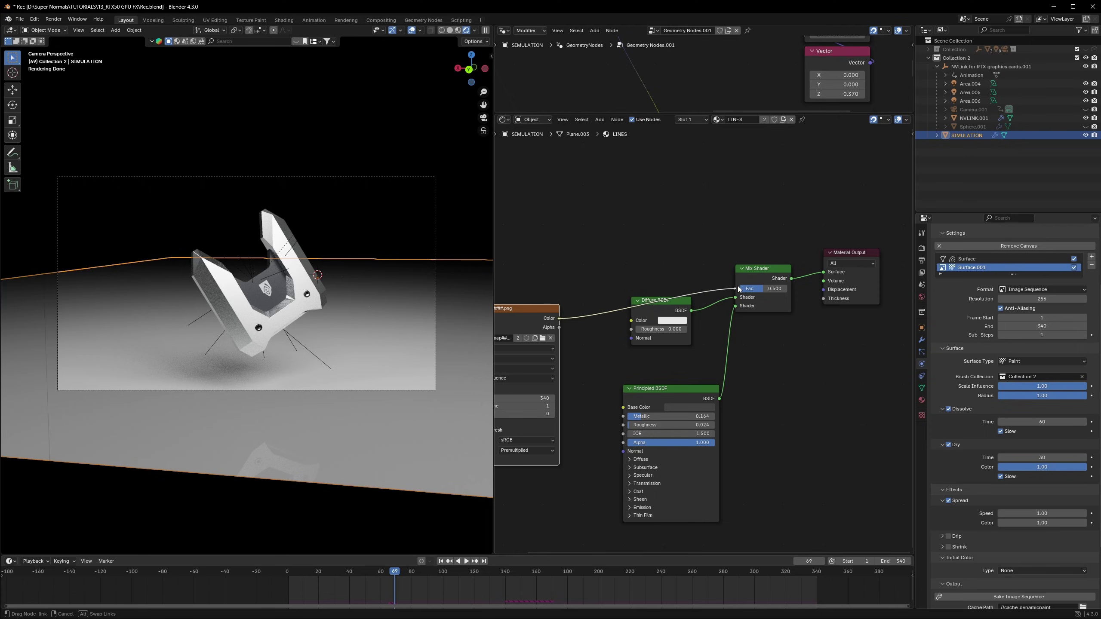
{"action": "left_click_drag", "start_coordinate": [739, 289], "coordinate": [738, 289]}
{"action": "scroll", "coordinate": [610, 300], "scroll_direction": "up", "scroll_amount": 2}
{"action": "left_click", "coordinate": [692, 328]}
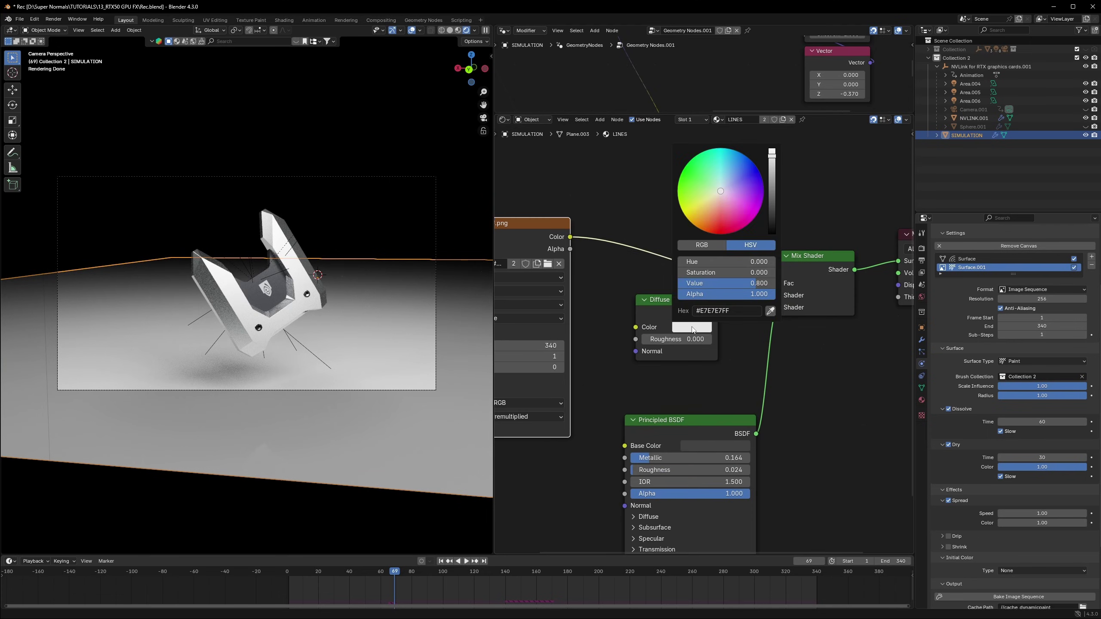
{"action": "left_click_drag", "start_coordinate": [716, 182], "coordinate": [694, 168]}
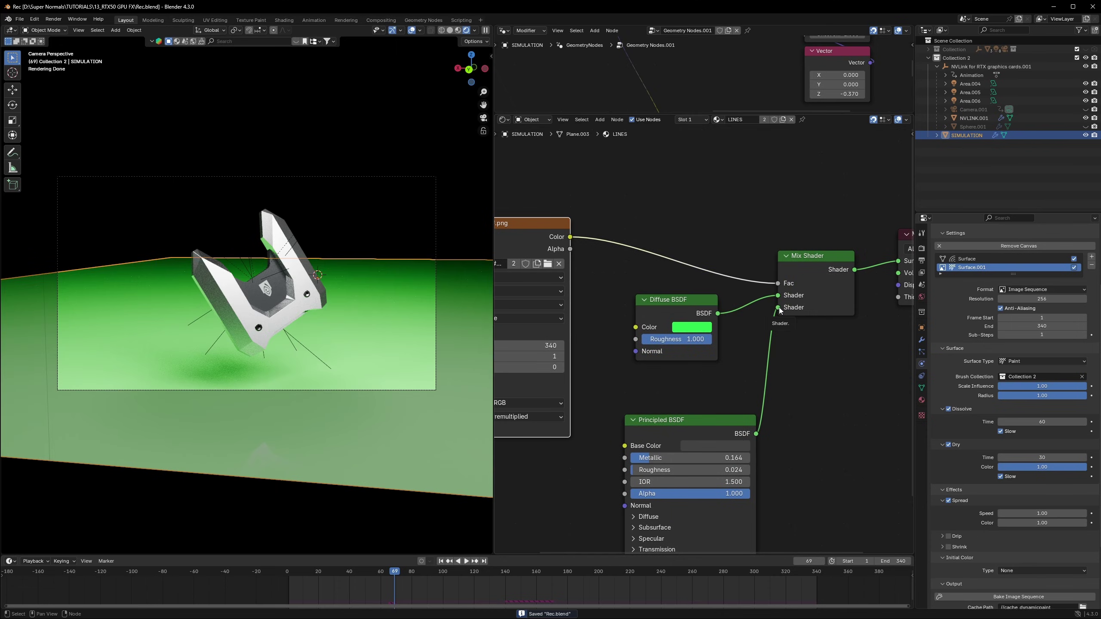
- Swap the Mix Shader inputs so Principled BSDF is first and Diffuse BSDF second, and play the animation to frame 134
{"action": "left_click_drag", "start_coordinate": [778, 307], "coordinate": [778, 295]}
{"action": "left_click_drag", "start_coordinate": [717, 313], "coordinate": [781, 308]}
{"action": "key", "text": "space"}
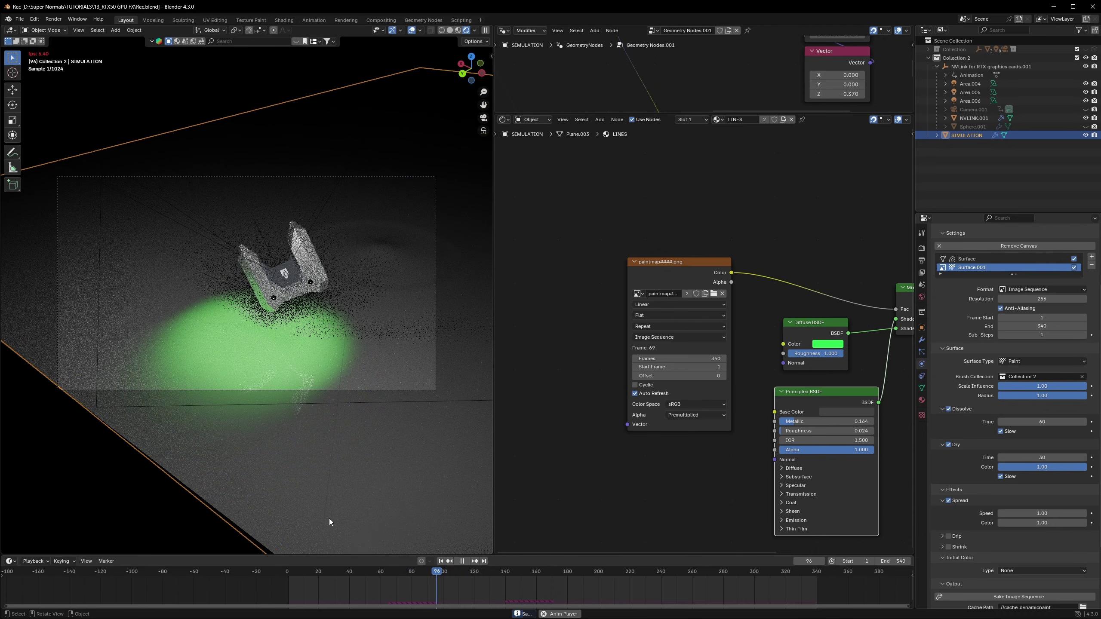
{"action": "key", "text": "space"}
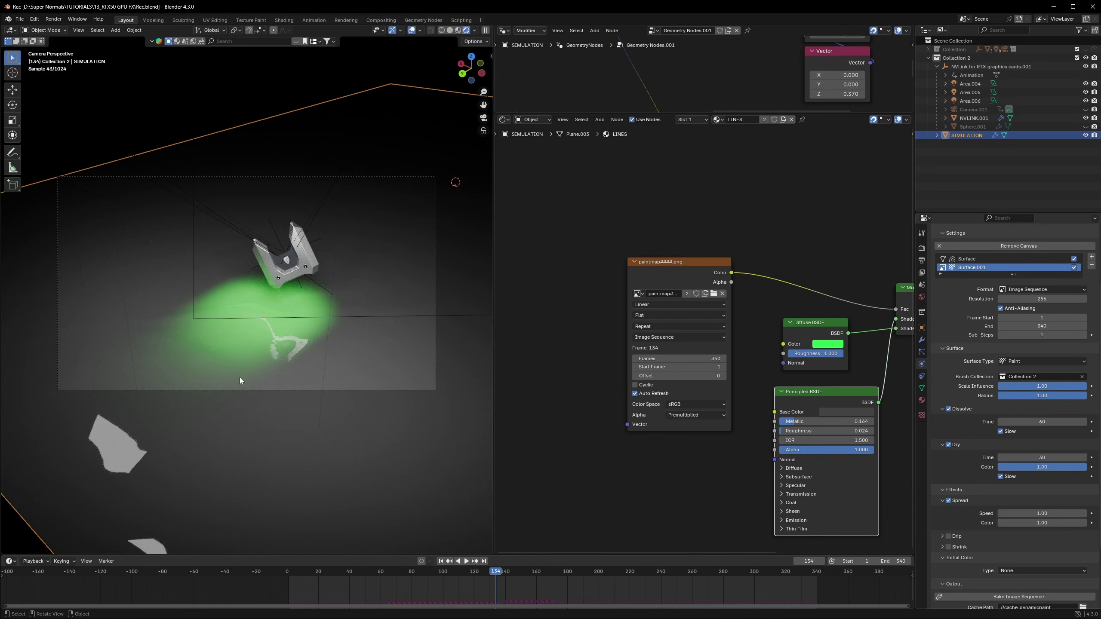
- Set the paint surface's Dissolve Time to 80 and bake the image sequence again
{"action": "scroll", "coordinate": [1044, 405], "scroll_direction": "down", "scroll_amount": 1}
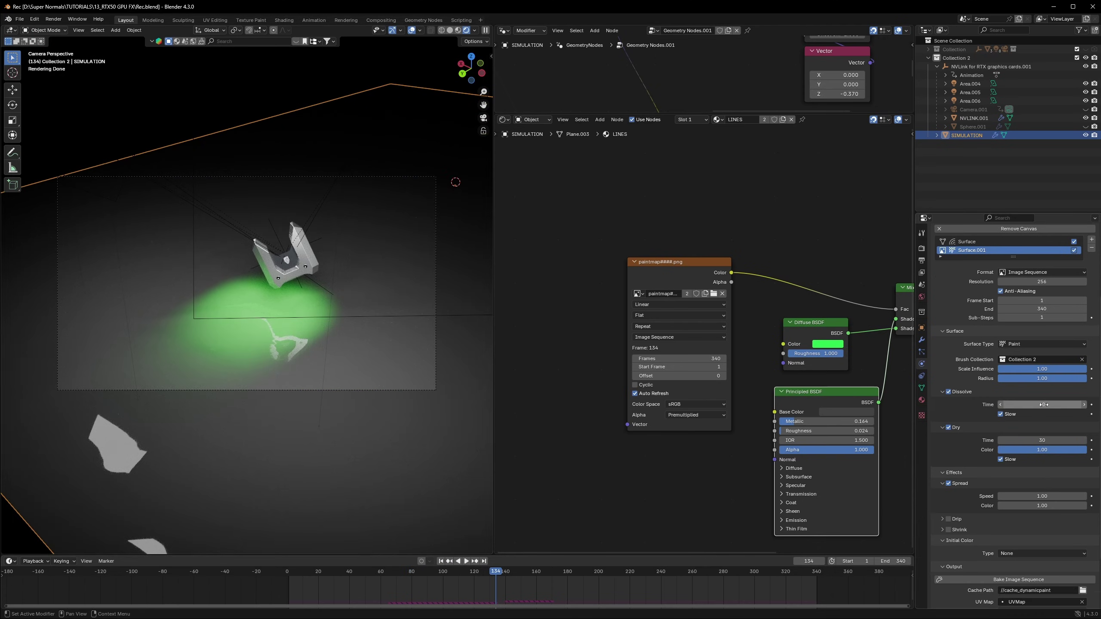
{"action": "left_click", "coordinate": [1041, 404]}
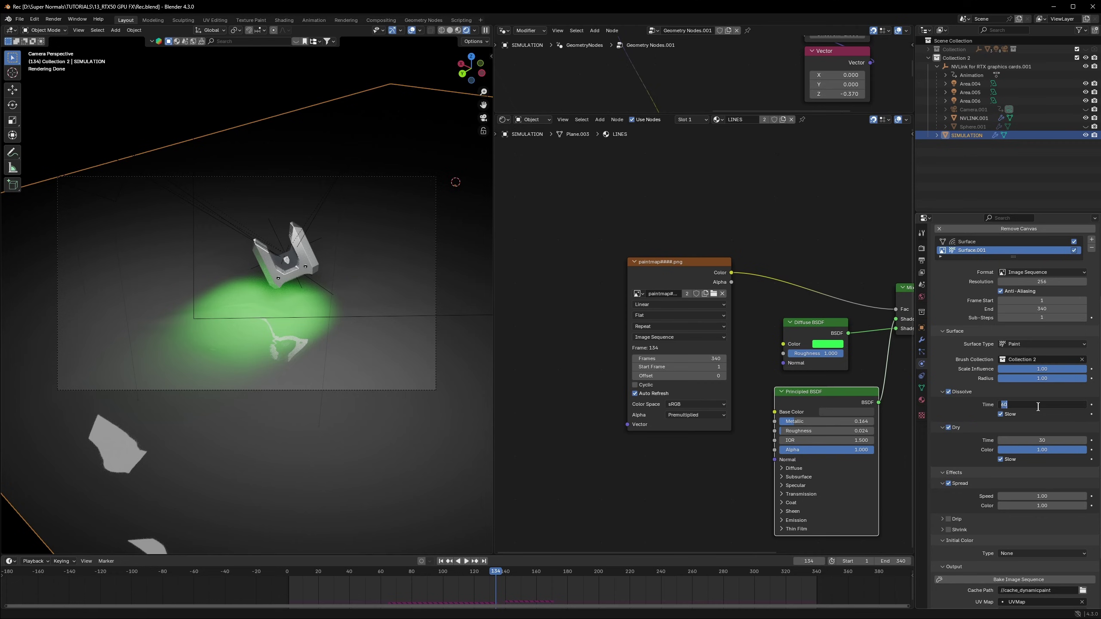
{"action": "type", "text": "80"}
{"action": "key", "text": "Return"}
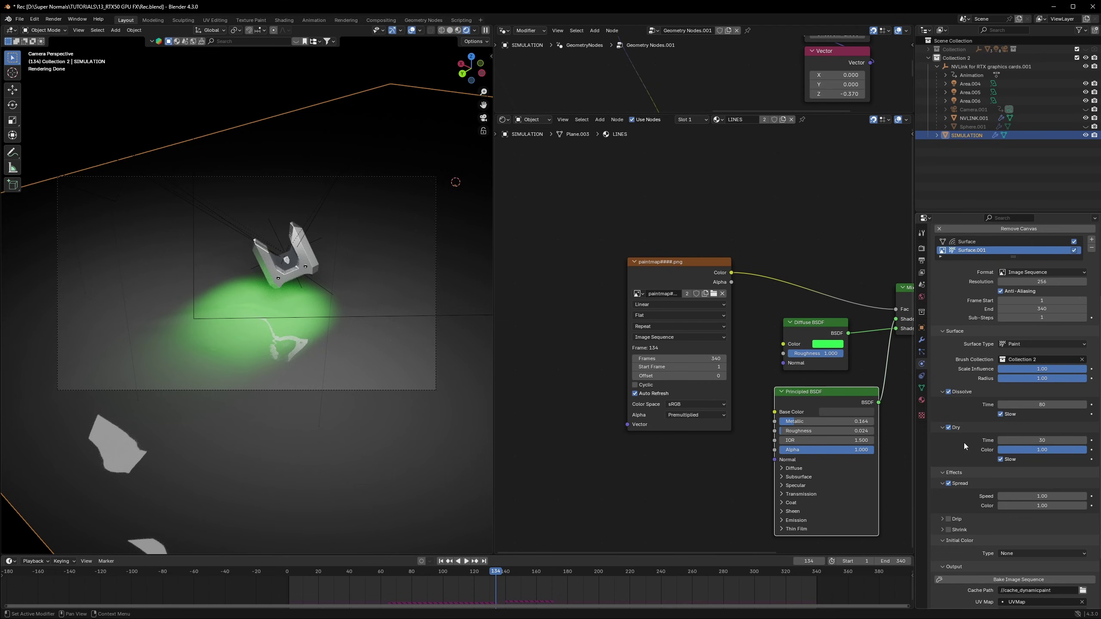
{"action": "left_click", "coordinate": [1019, 579]}
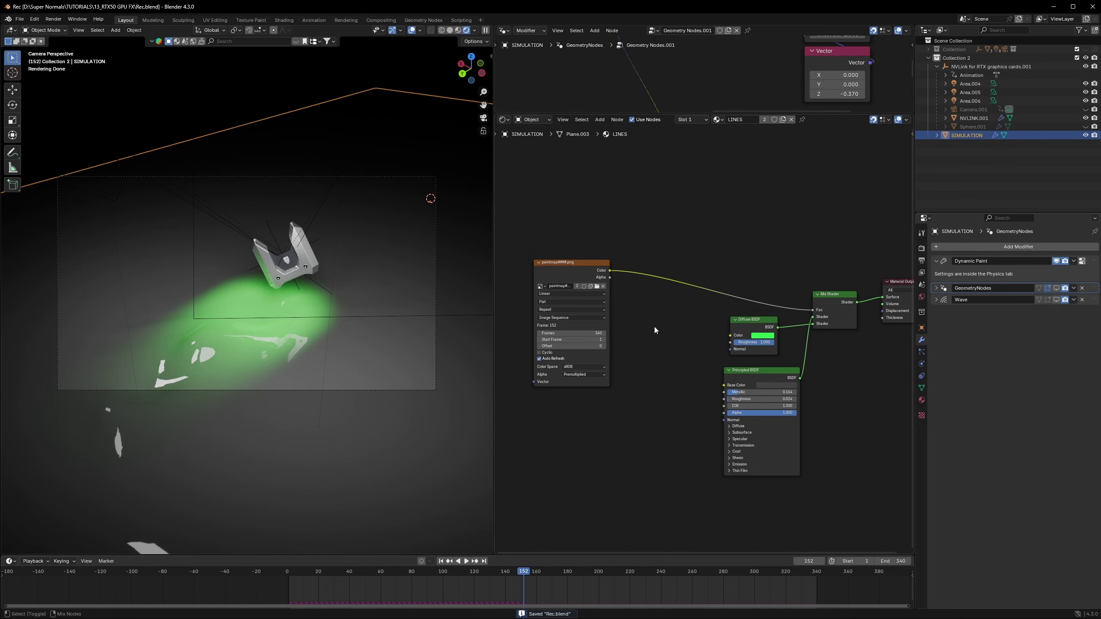
- Insert a Color Ramp between the paintmap image and the Mix Shader's Fac, with its white stop at position 0.250
{"action": "key", "text": "shift+a"}
{"action": "left_click", "coordinate": [654, 327]}
{"action": "left_click", "coordinate": [693, 343]}
{"action": "left_click", "coordinate": [642, 264]}
{"action": "scroll", "coordinate": [638, 337], "scroll_direction": "up", "scroll_amount": 3}
{"action": "left_click_drag", "start_coordinate": [756, 315], "coordinate": [659, 317]}
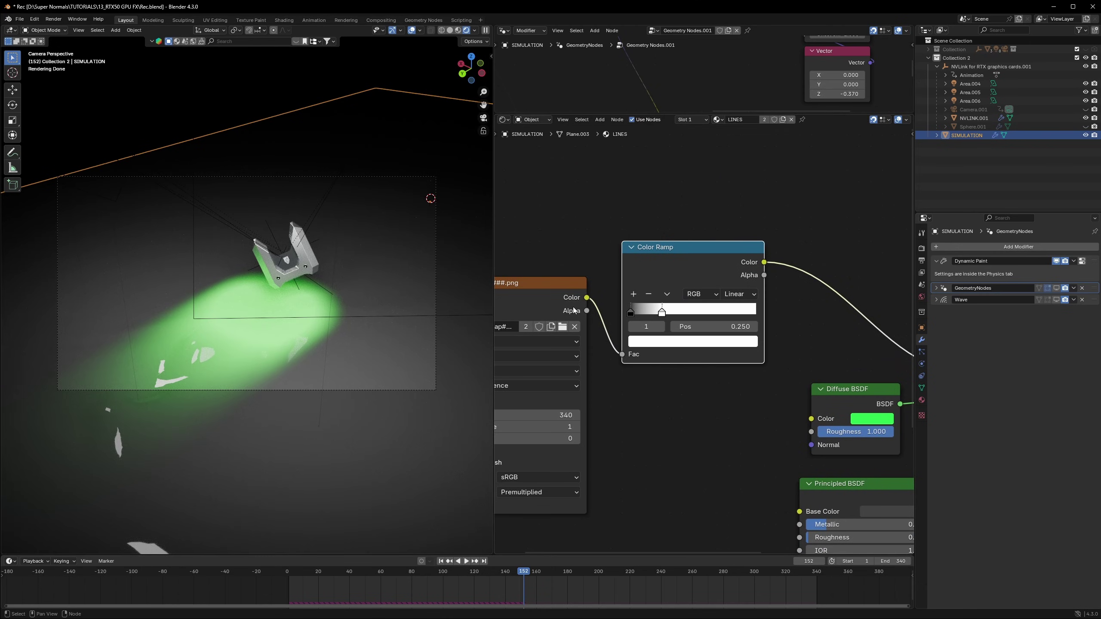
- Try other interpolation modes on the Color Ramp and return it to Linear
{"action": "left_click", "coordinate": [740, 294]}
{"action": "left_click", "coordinate": [752, 339]}
{"action": "left_click", "coordinate": [737, 294]}
{"action": "left_click", "coordinate": [737, 324]}
{"action": "left_click", "coordinate": [736, 294]}
{"action": "left_click", "coordinate": [737, 351]}
- Turn on the viewport display of the SIMULATION plane's GeometryNodes modifier and save the file
{"action": "key", "text": "ctrl+s"}
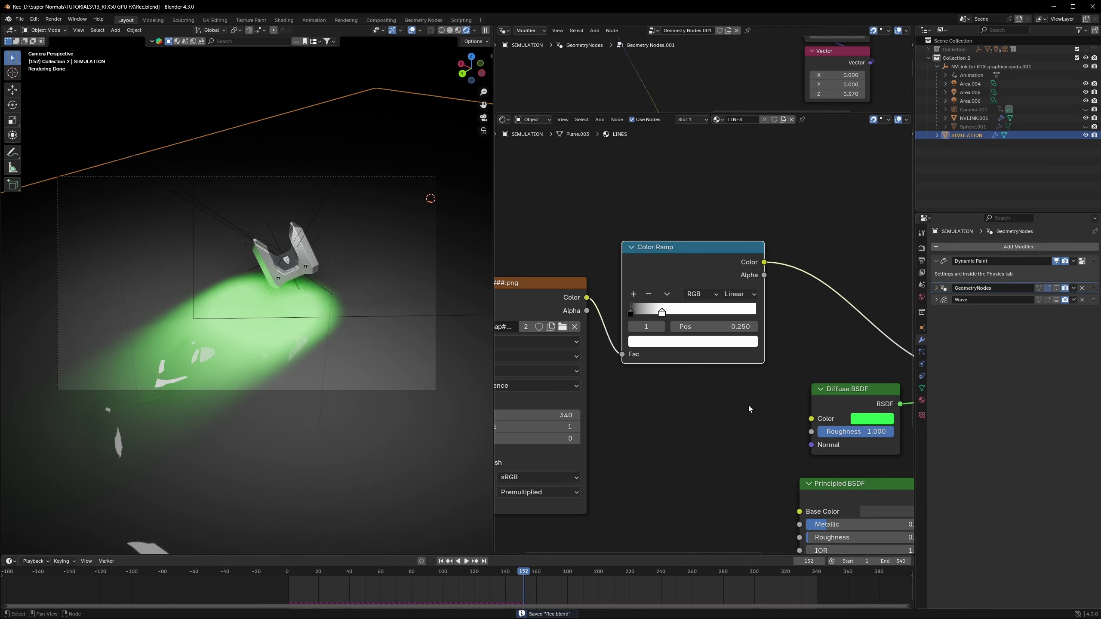
{"action": "scroll", "coordinate": [674, 399], "scroll_direction": "down", "scroll_amount": 2}
{"action": "scroll", "coordinate": [674, 399], "scroll_direction": "up", "scroll_amount": 1}
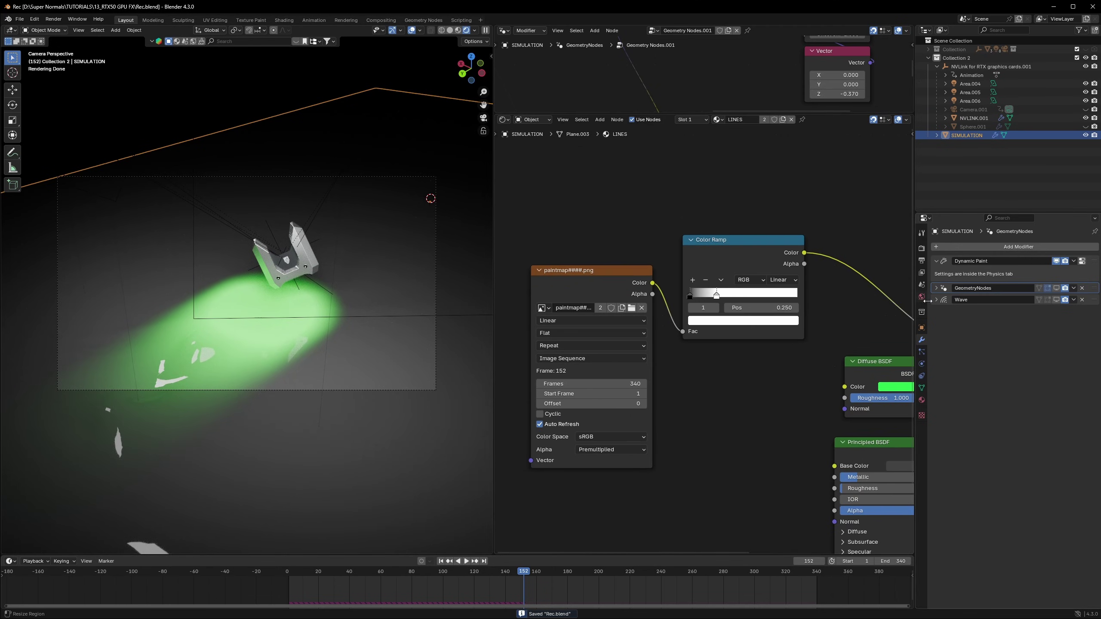
{"action": "left_click", "coordinate": [1057, 289]}
{"action": "key", "text": "ctrl+s"}
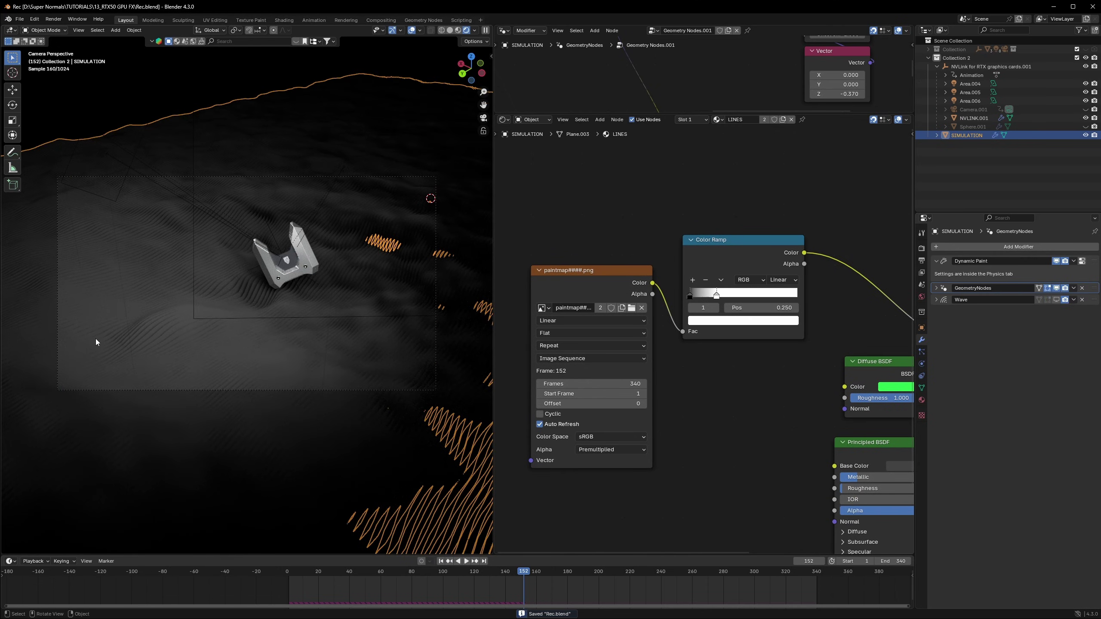
- Add a Texture Coordinate node, link its Generated output to the paintmap image's Vector, and save the file
{"action": "scroll", "coordinate": [533, 430], "scroll_direction": "down", "scroll_amount": 2}
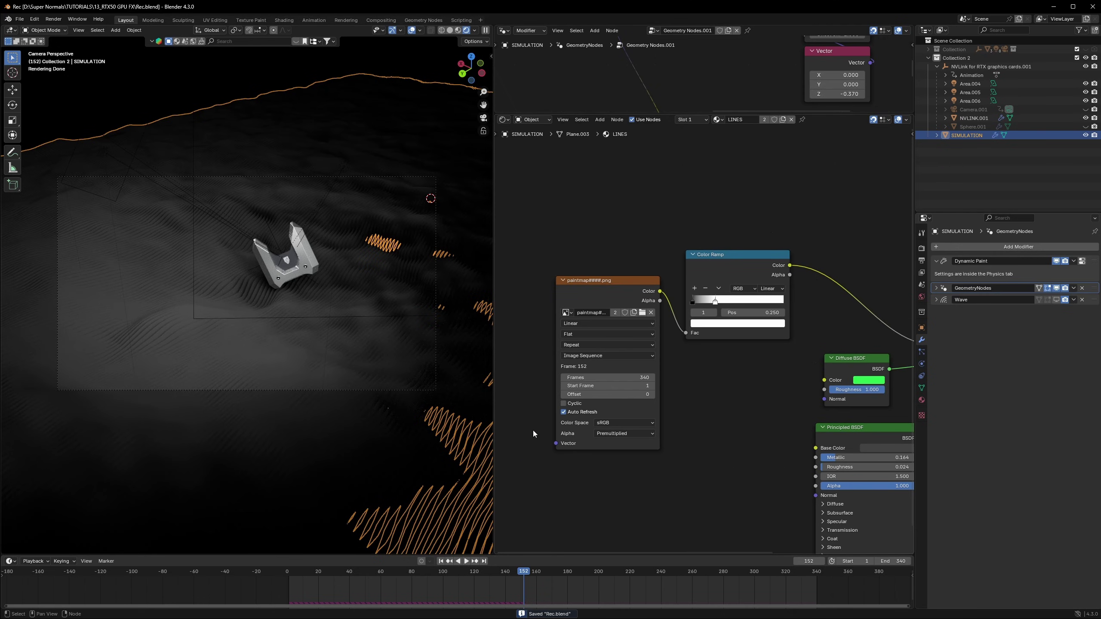
{"action": "scroll", "coordinate": [647, 410], "scroll_direction": "up", "scroll_amount": 3}
{"action": "middle_click_drag", "start_coordinate": [533, 431], "coordinate": [658, 401]}
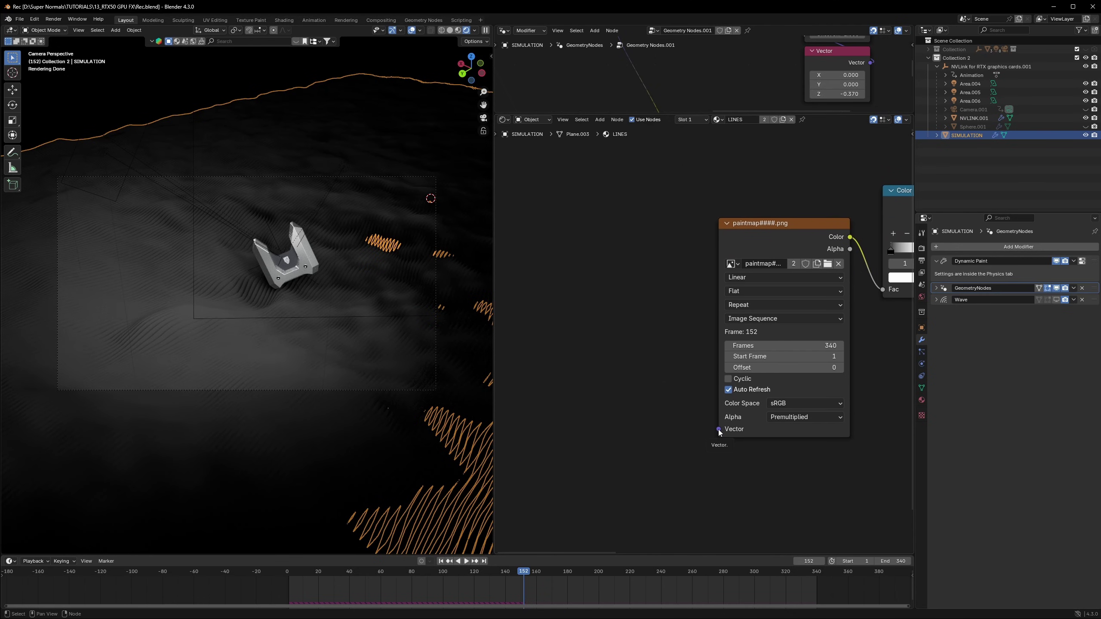
{"action": "left_click_drag", "start_coordinate": [719, 431], "coordinate": [616, 342]}
{"action": "type", "text": "tex"}
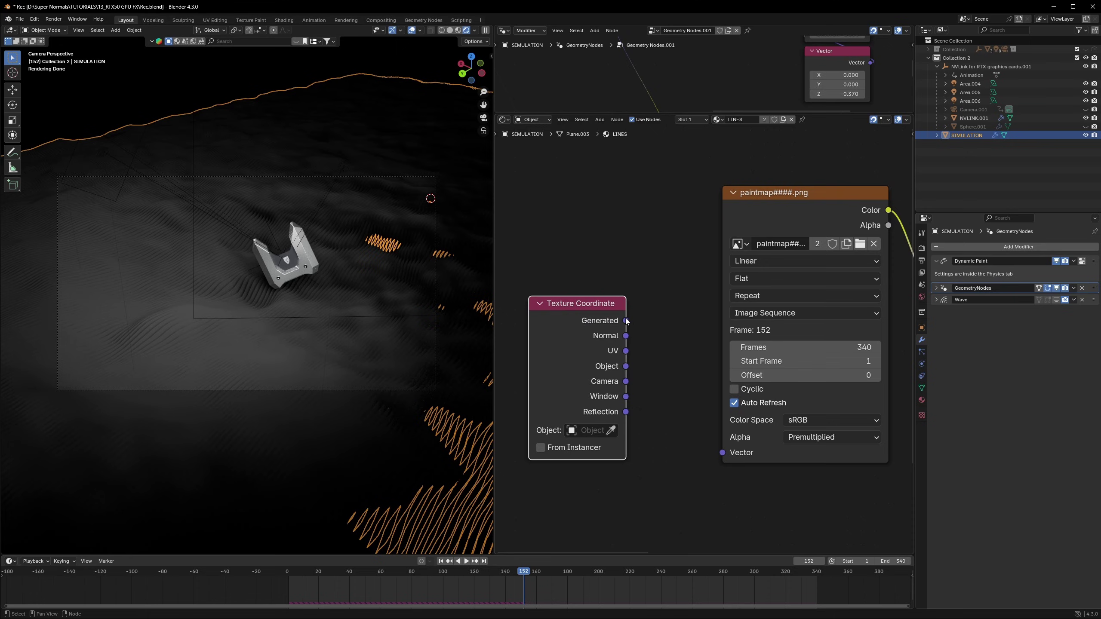
{"action": "mouse_move", "coordinate": [625, 320]}
{"action": "left_mouse_down"}
{"action": "mouse_move", "coordinate": [700, 456]}
{"action": "mouse_move", "coordinate": [713, 457]}
{"action": "left_mouse_up"}
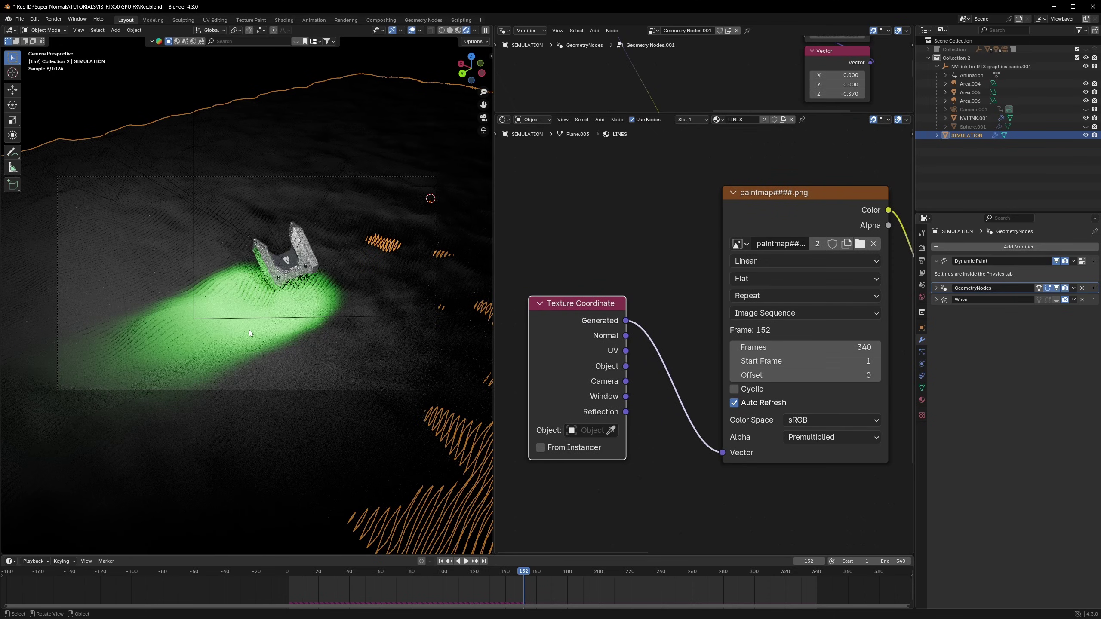
{"action": "key", "text": "ctrl+s"}
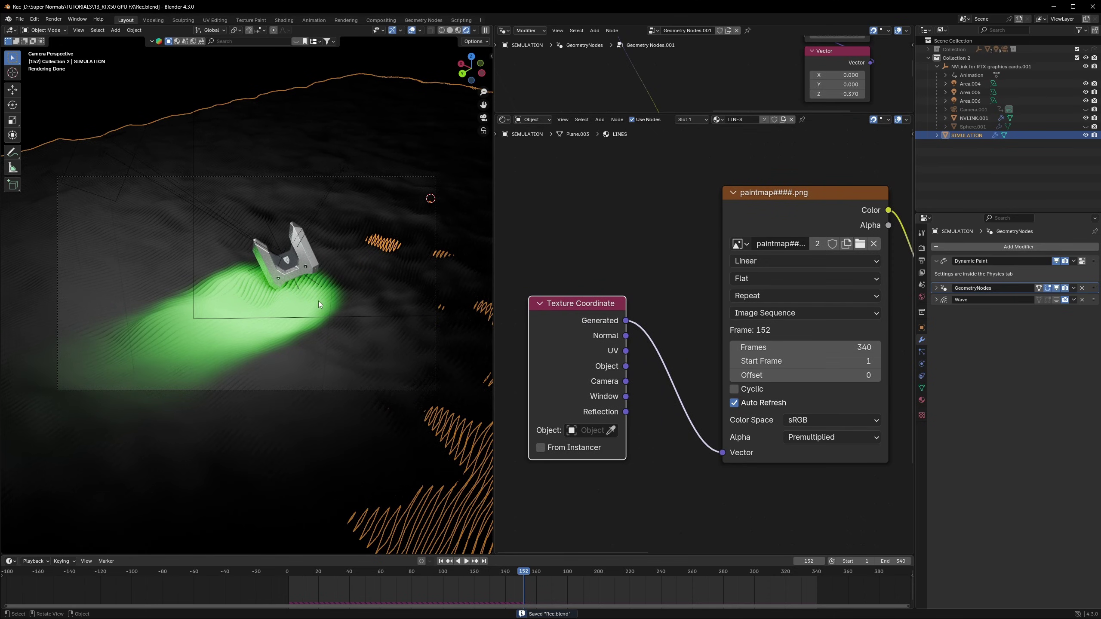
- Deselect everything in the viewport and save the file
{"action": "scroll", "coordinate": [809, 343], "scroll_direction": "down", "scroll_amount": 2}
{"action": "key", "text": "alt+a"}
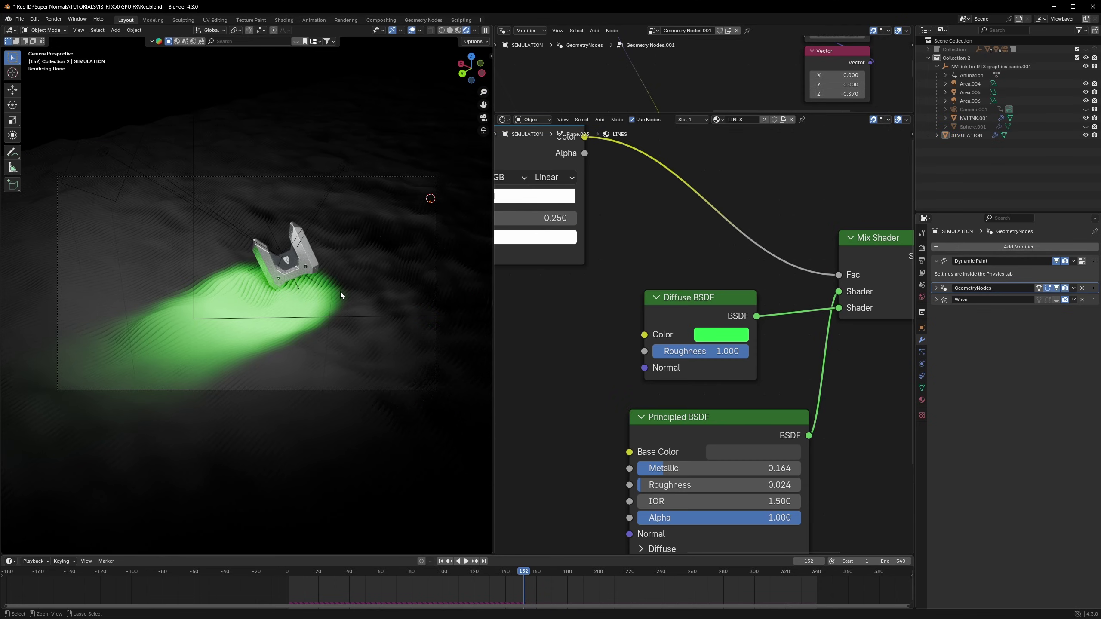
{"action": "key", "text": "ctrl+s"}
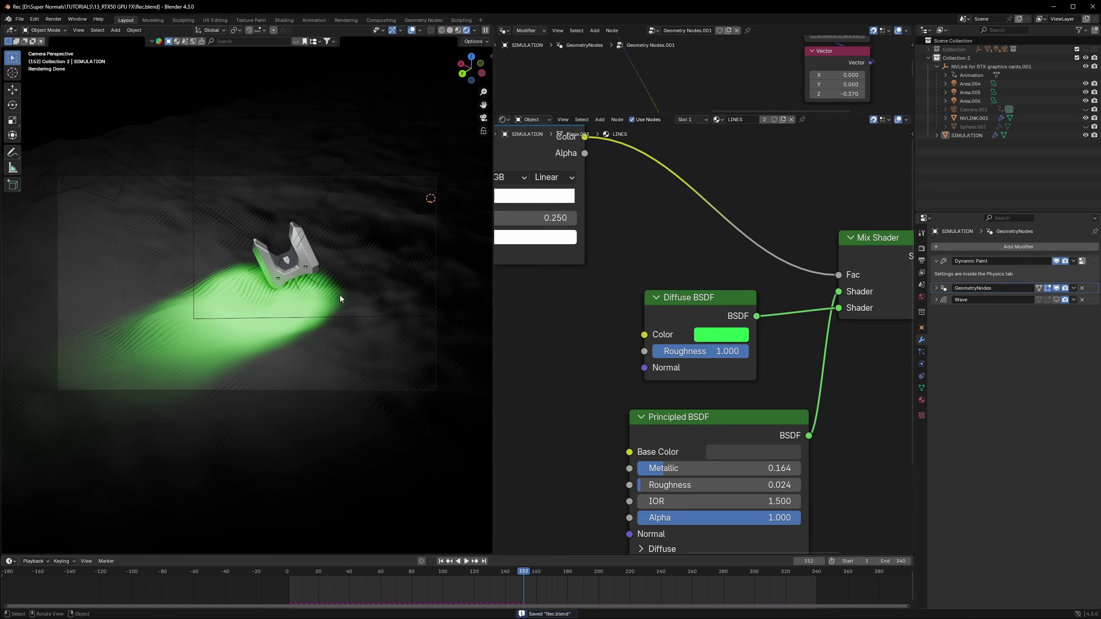
{"action": "scroll", "coordinate": [595, 410], "scroll_direction": "down", "scroll_amount": 3}
{"action": "scroll", "coordinate": [572, 346], "scroll_direction": "up", "scroll_amount": 3}
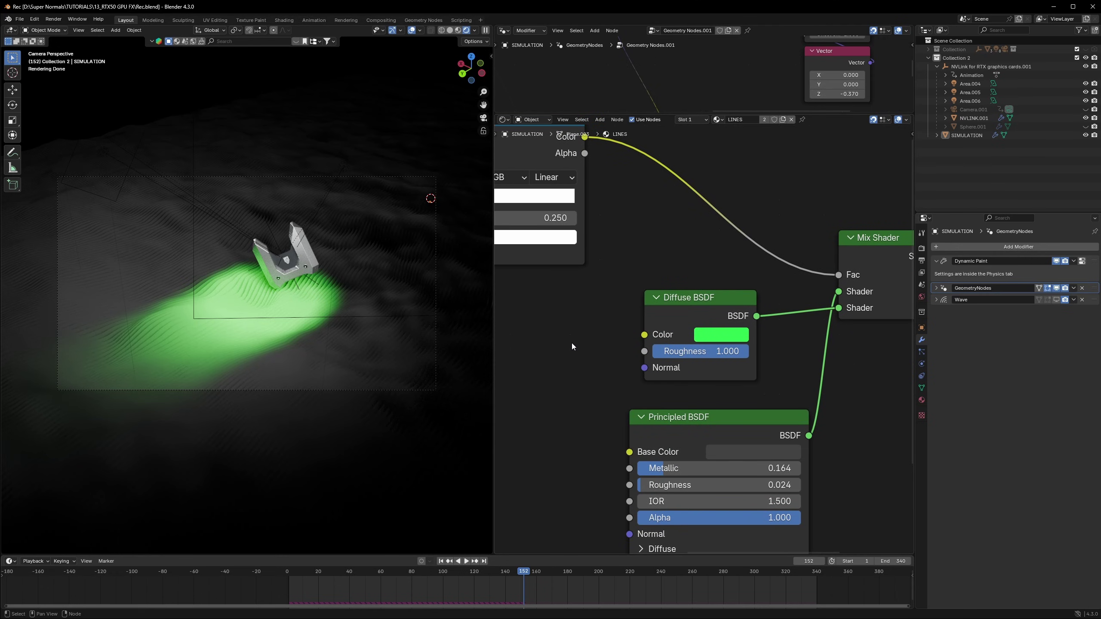